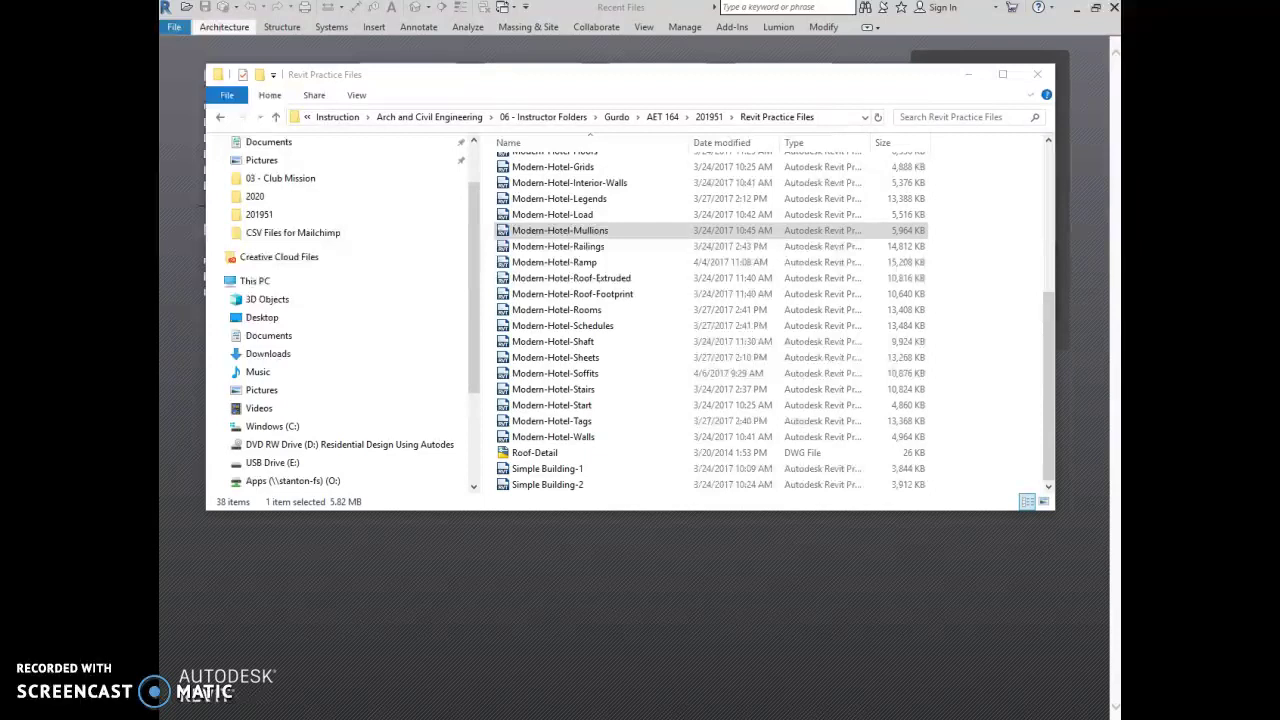
# Open the Modern-Hotel-Mullions project and display its South building elevation
pyautogui.click(582, 240)
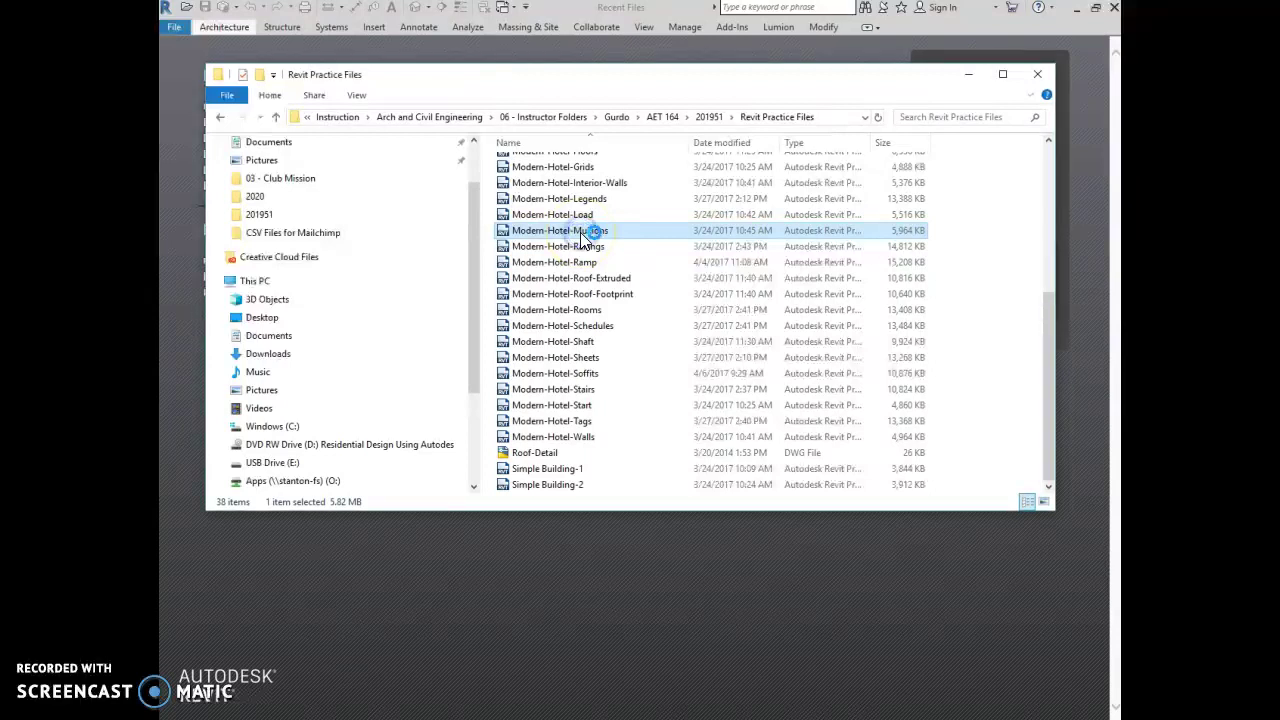
pyautogui.doubleClick(583, 239)
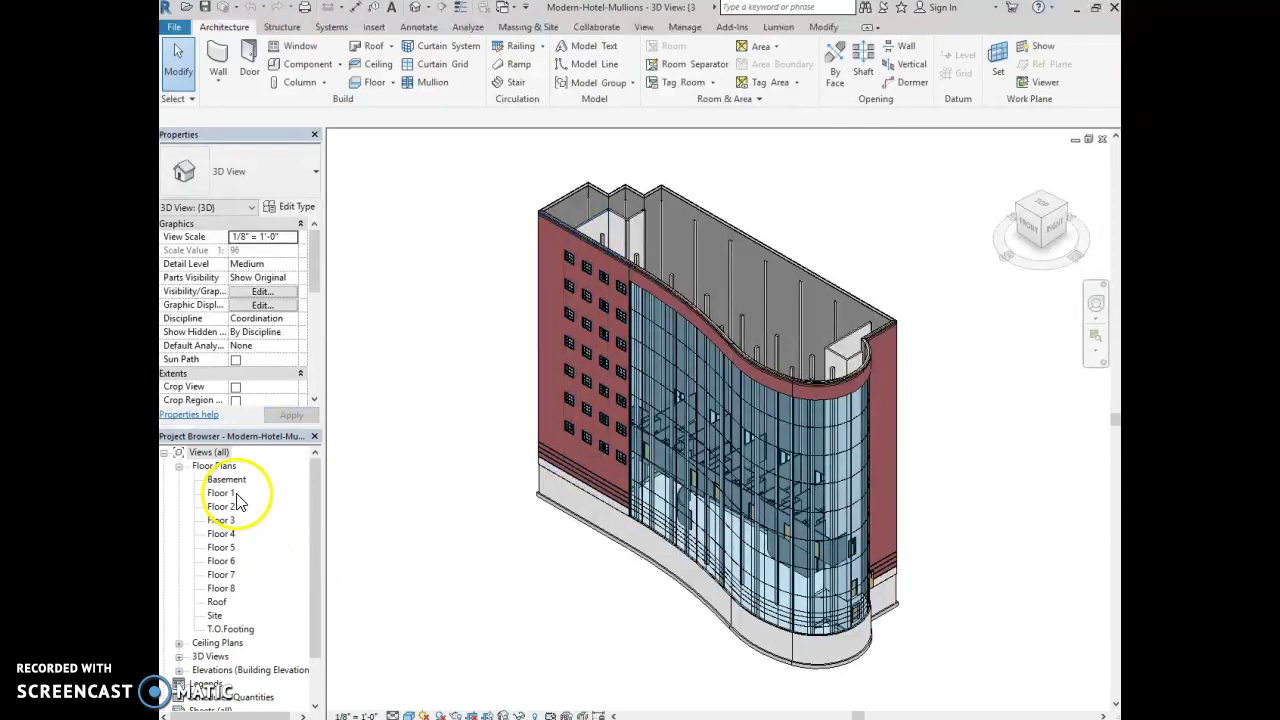
pyautogui.moveTo(313, 516); pyautogui.dragTo(313, 560)
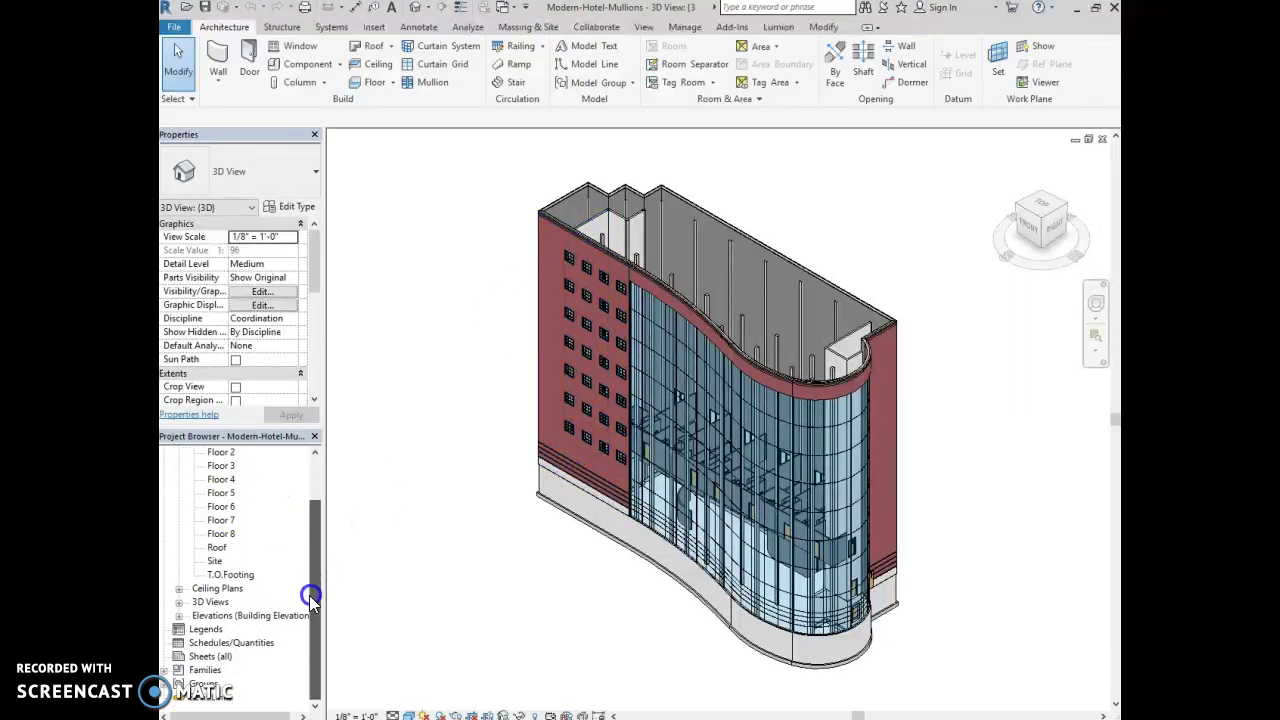
pyautogui.click(309, 597)
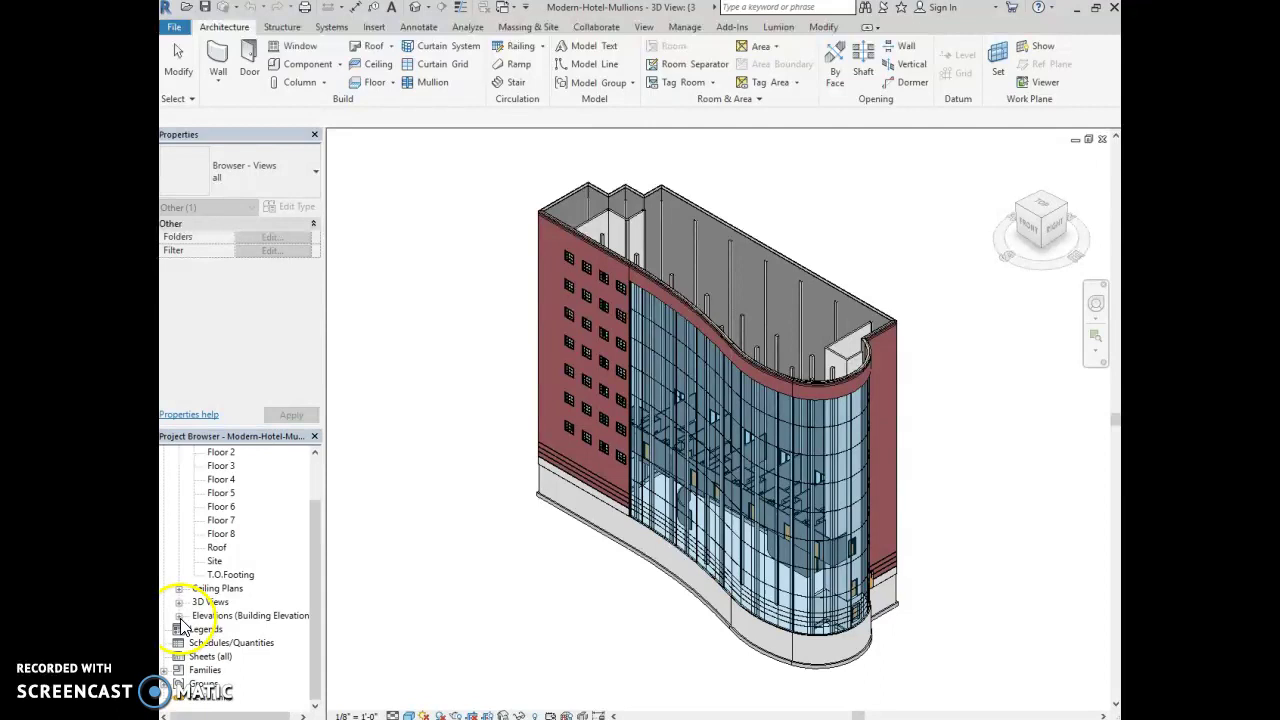
pyautogui.click(179, 616)
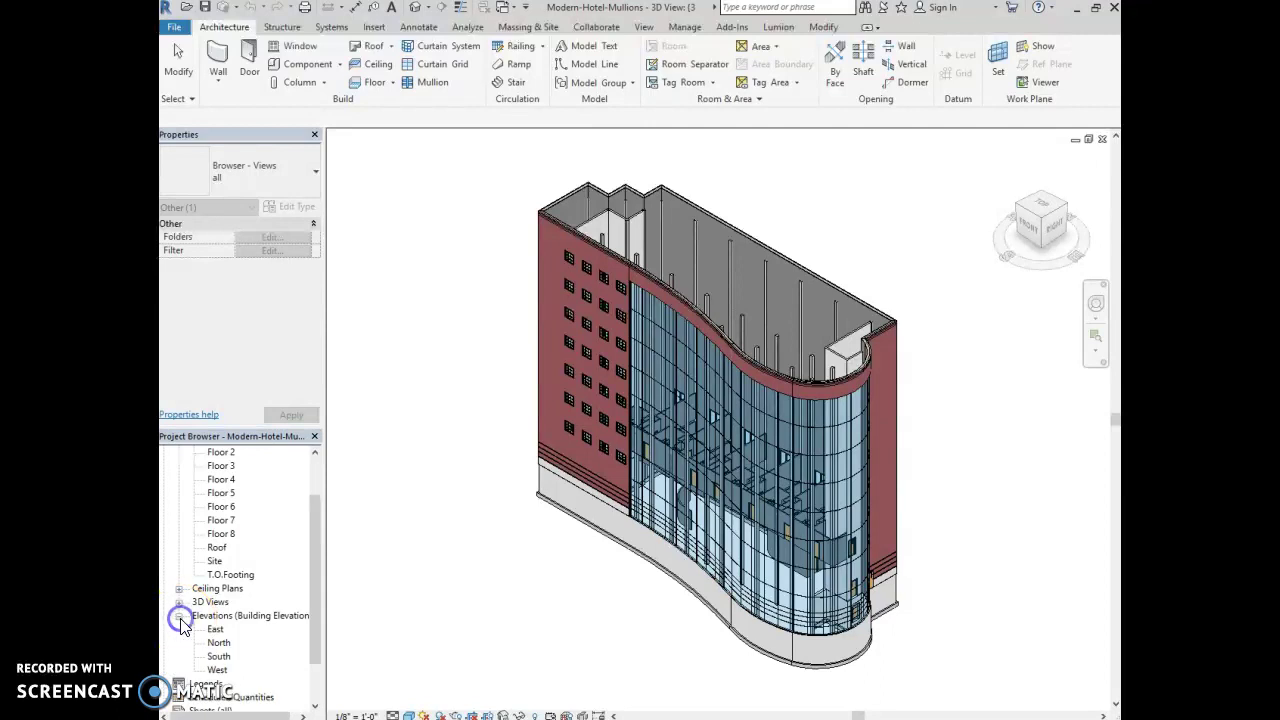
pyautogui.doubleClick(217, 657)
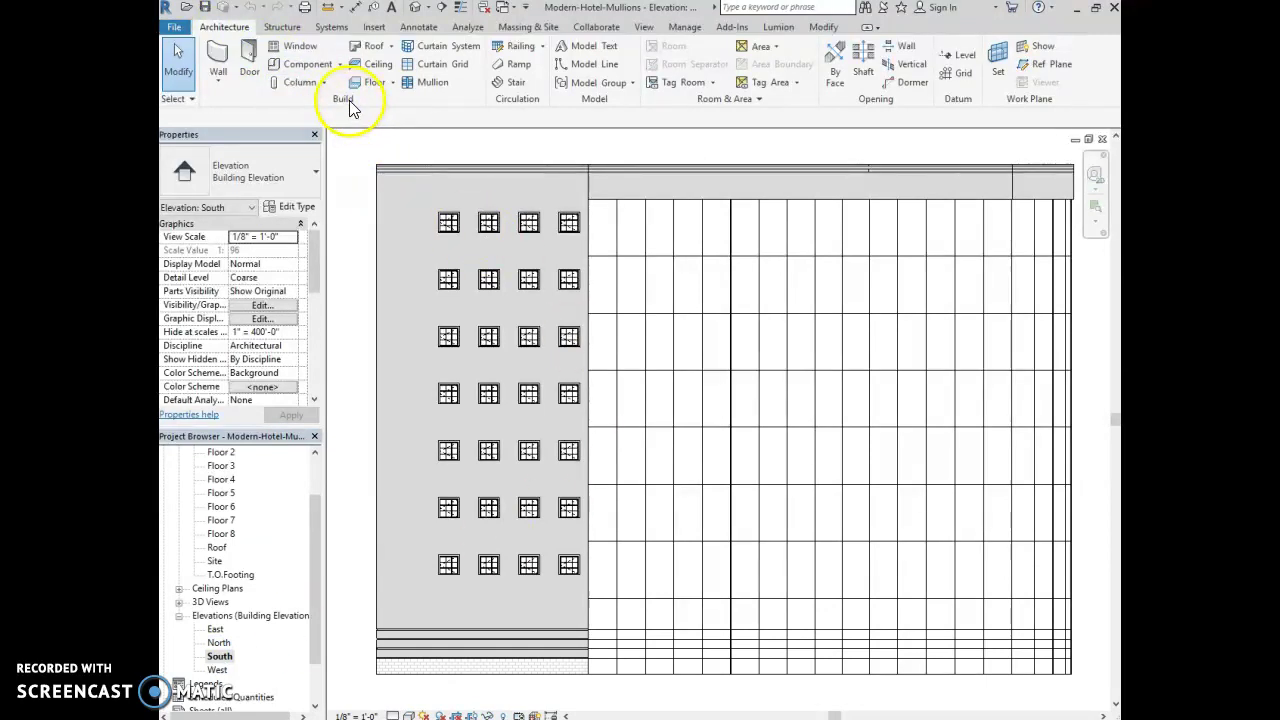
# Place 2.5" x 5" rectangular mullions on all grid lines of the three adjoining curtain wall sections
pyautogui.click(428, 84)
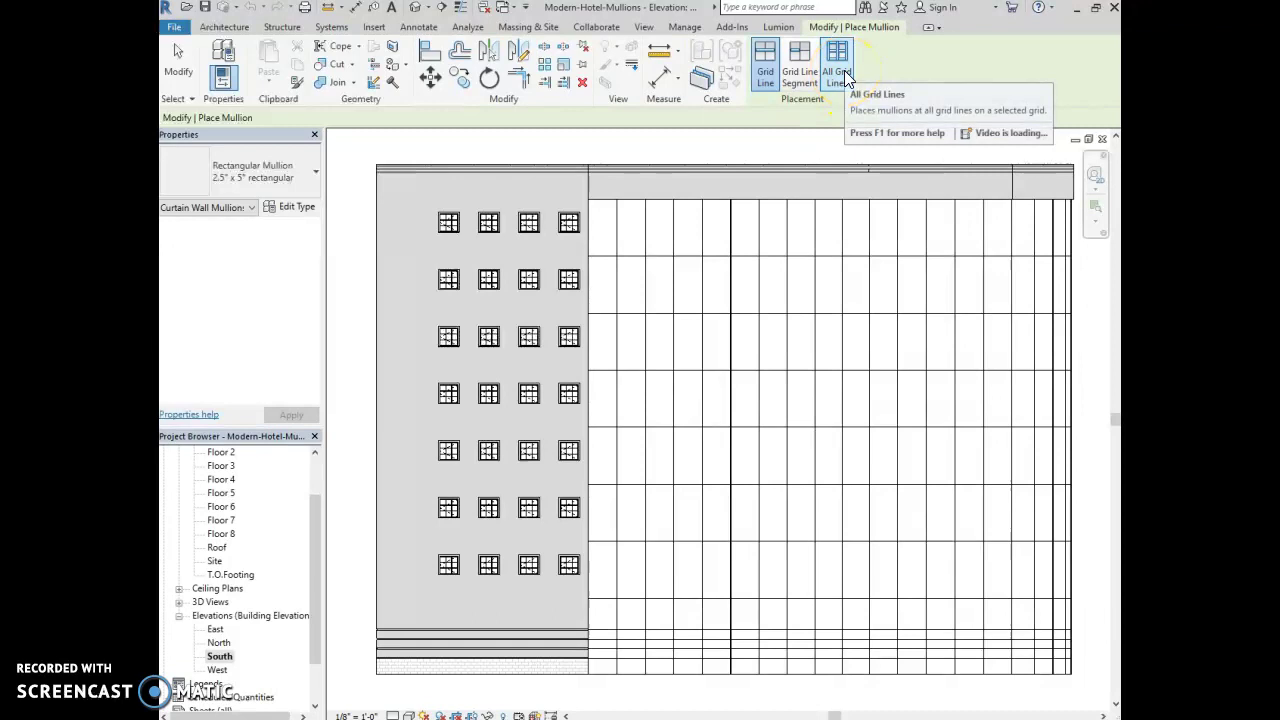
pyautogui.click(840, 74)
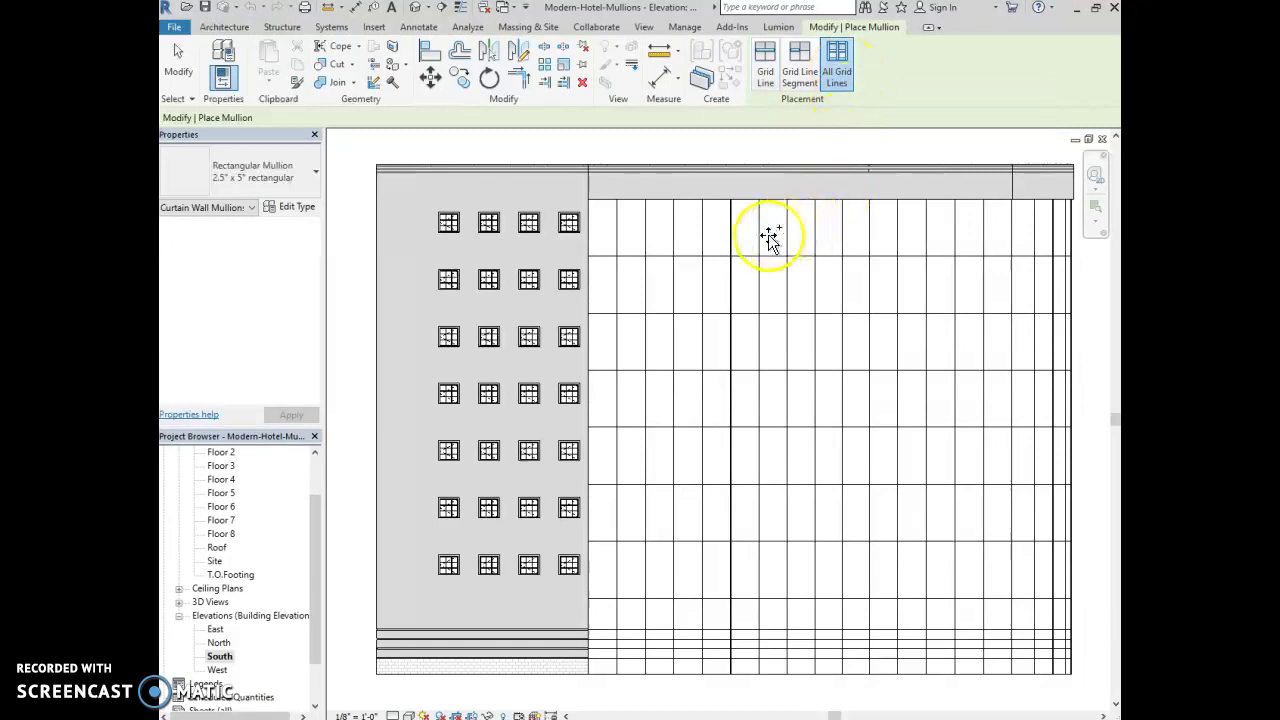
pyautogui.click(711, 256)
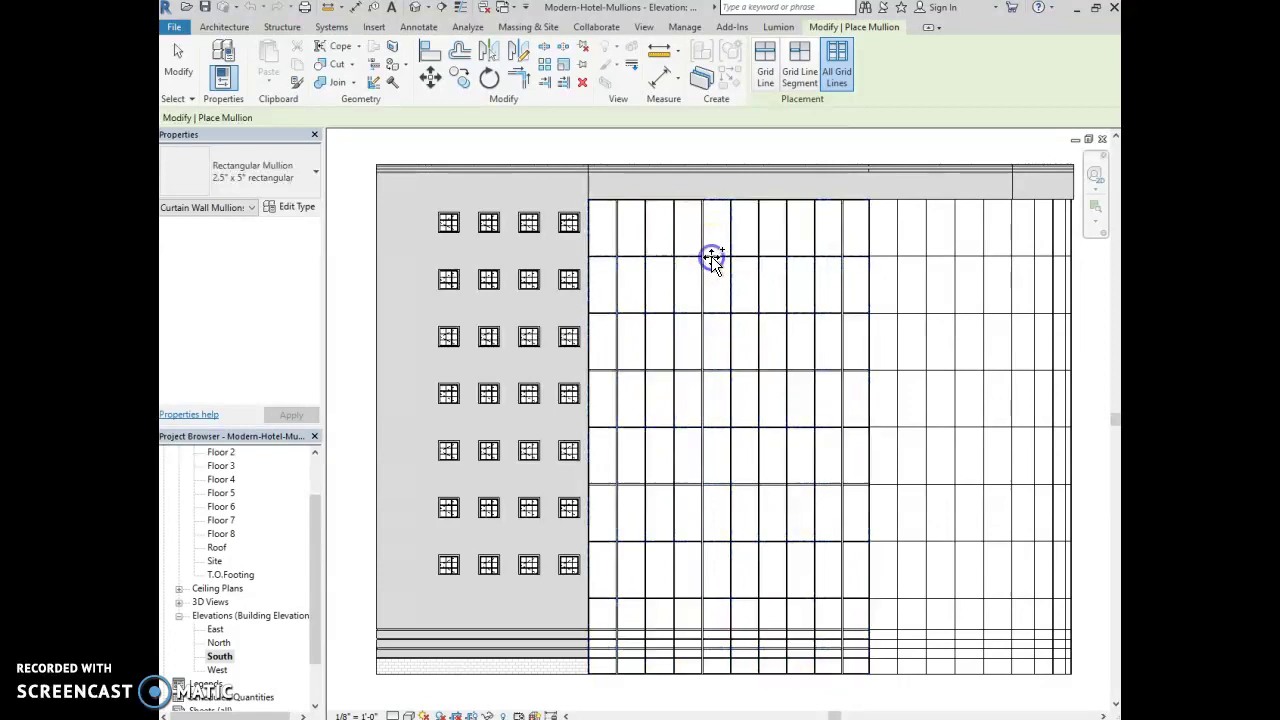
pyautogui.click(909, 254)
pyautogui.click(888, 234)
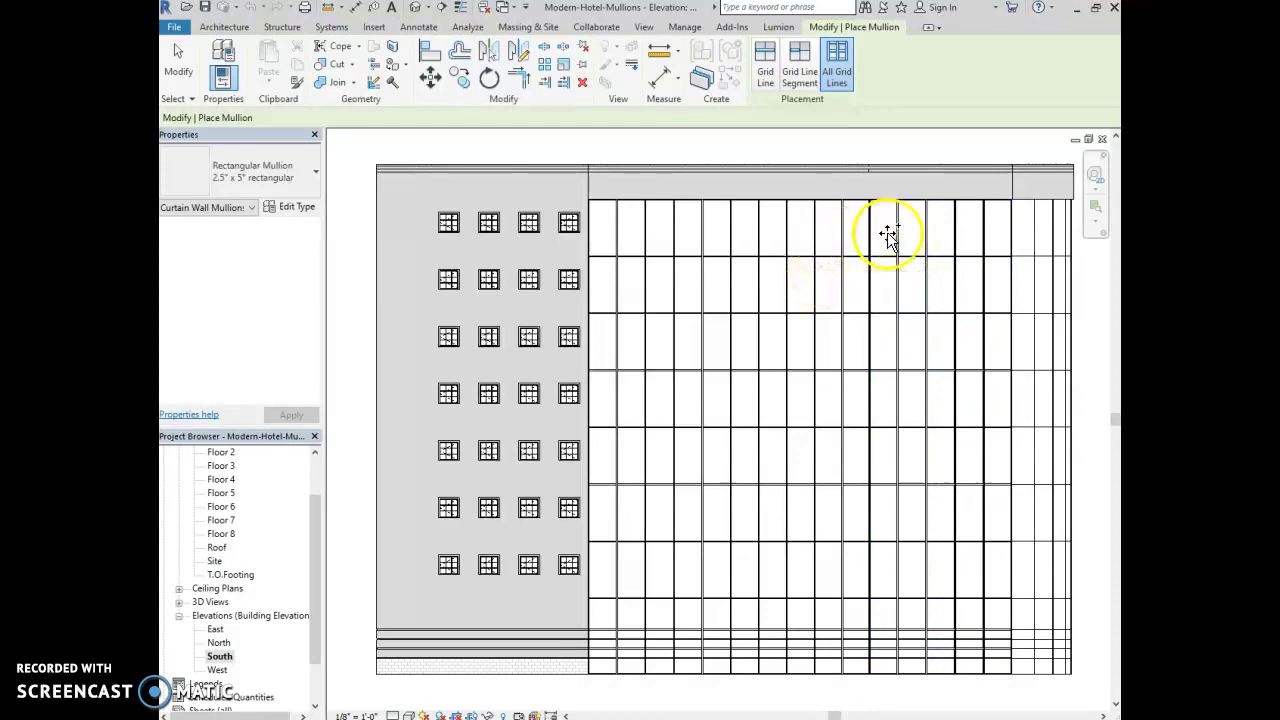
pyautogui.click(1040, 253)
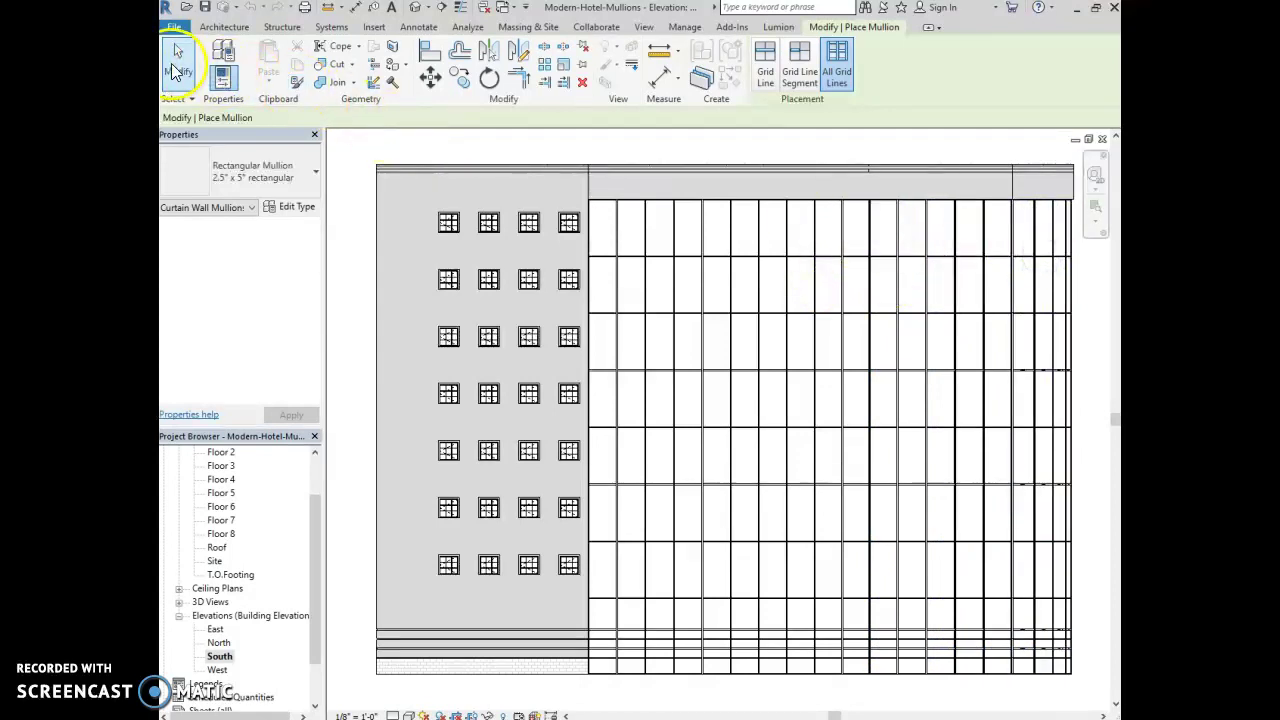
pyautogui.click(175, 65)
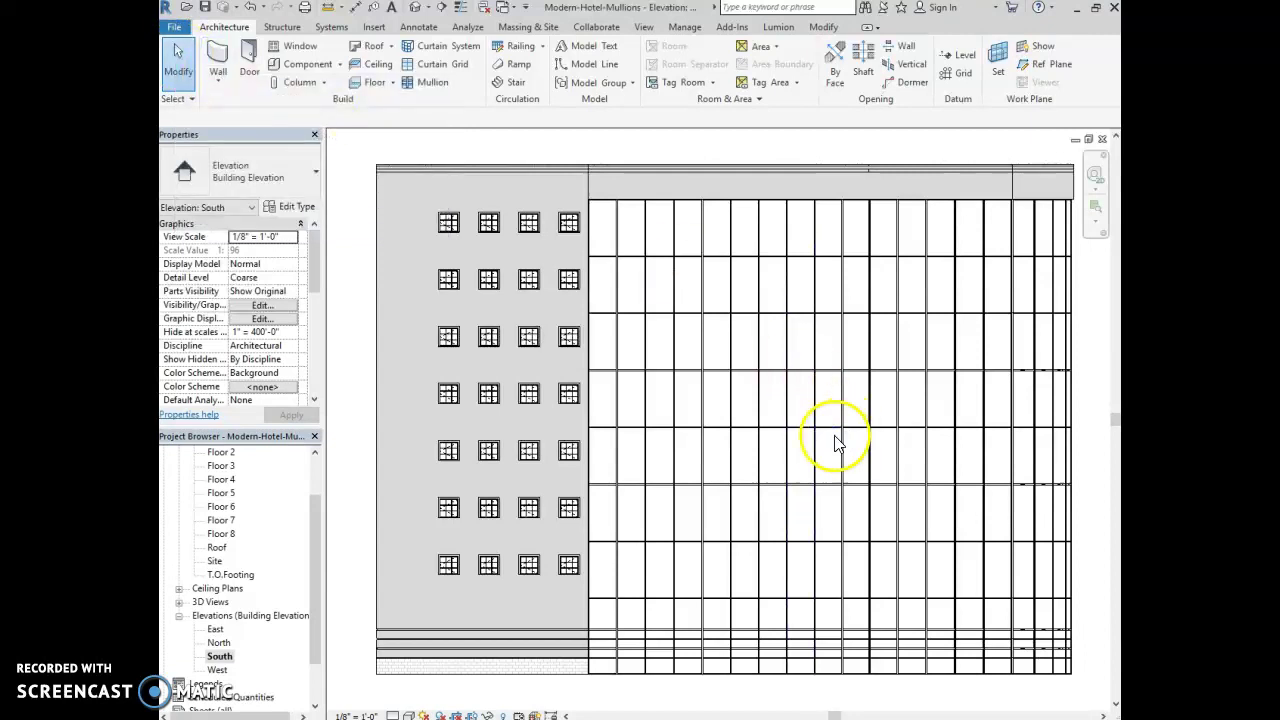
# Temporarily isolate the curtain wall mullions category, using the doubled vertical mullion where the first two curtain wall sections meet
pyautogui.scroll(5, 886, 243)
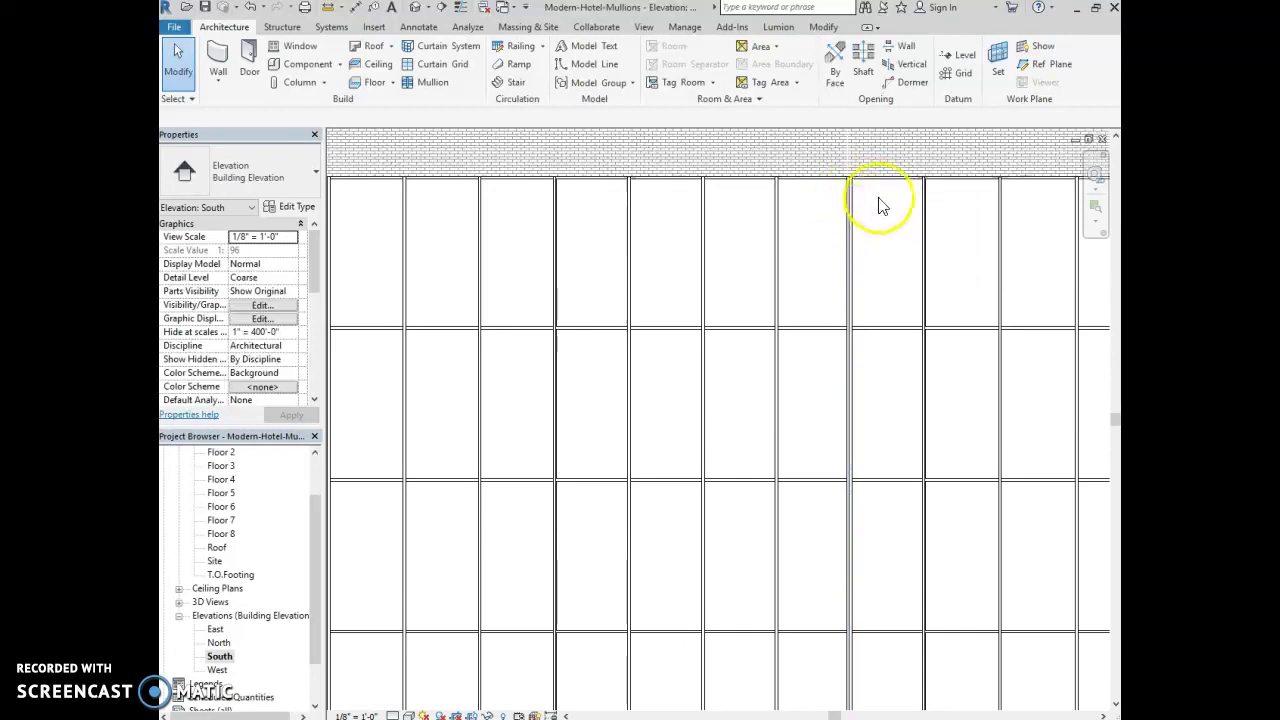
pyautogui.scroll(2, 875, 203)
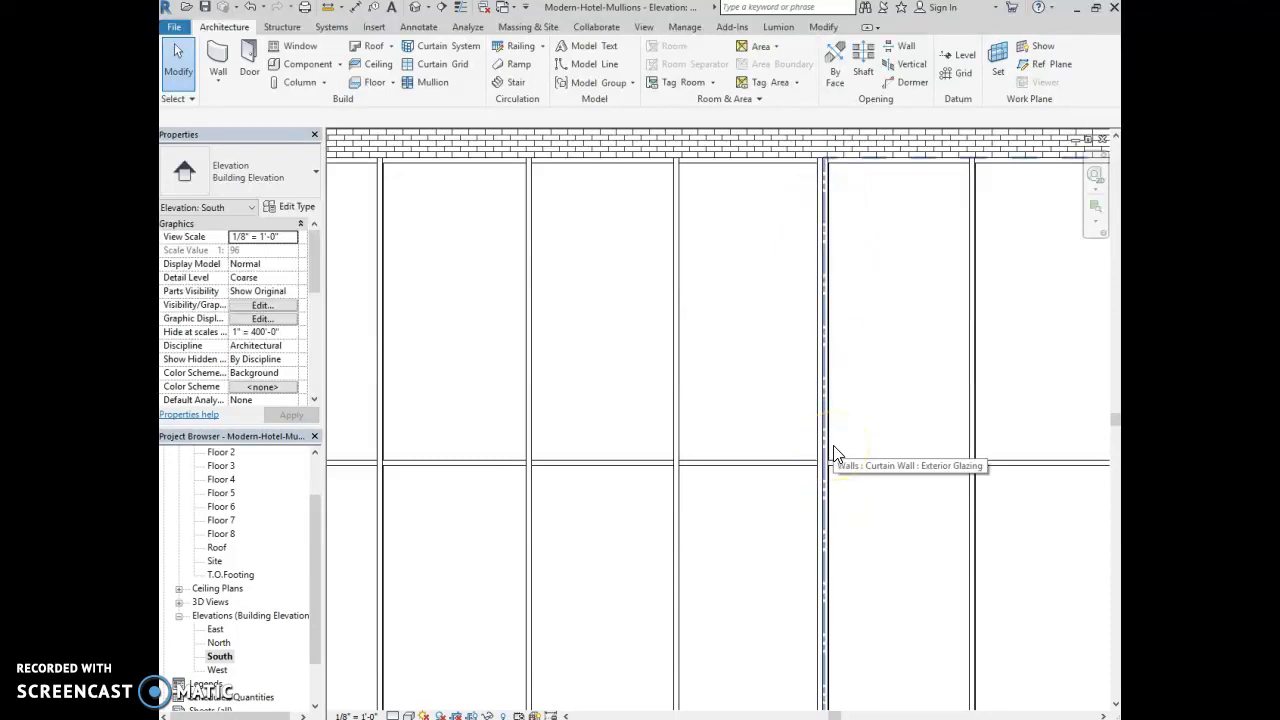
pyautogui.click(826, 410)
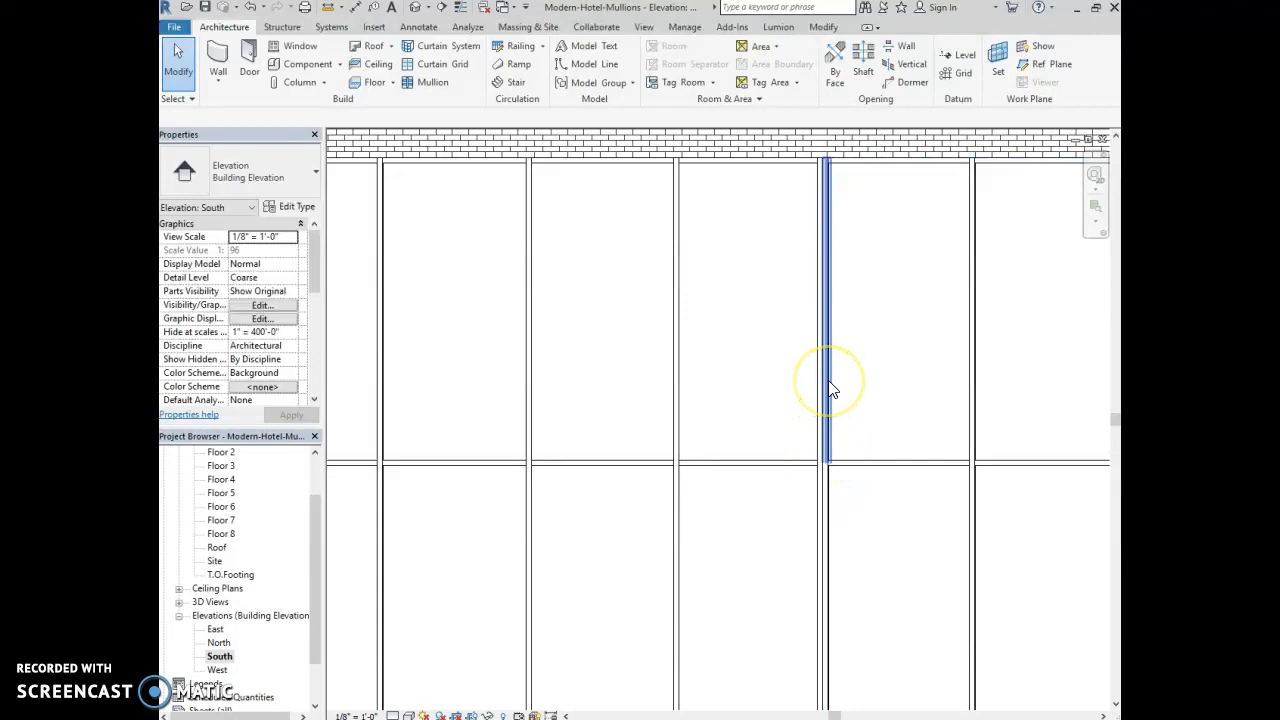
pyautogui.click(830, 390)
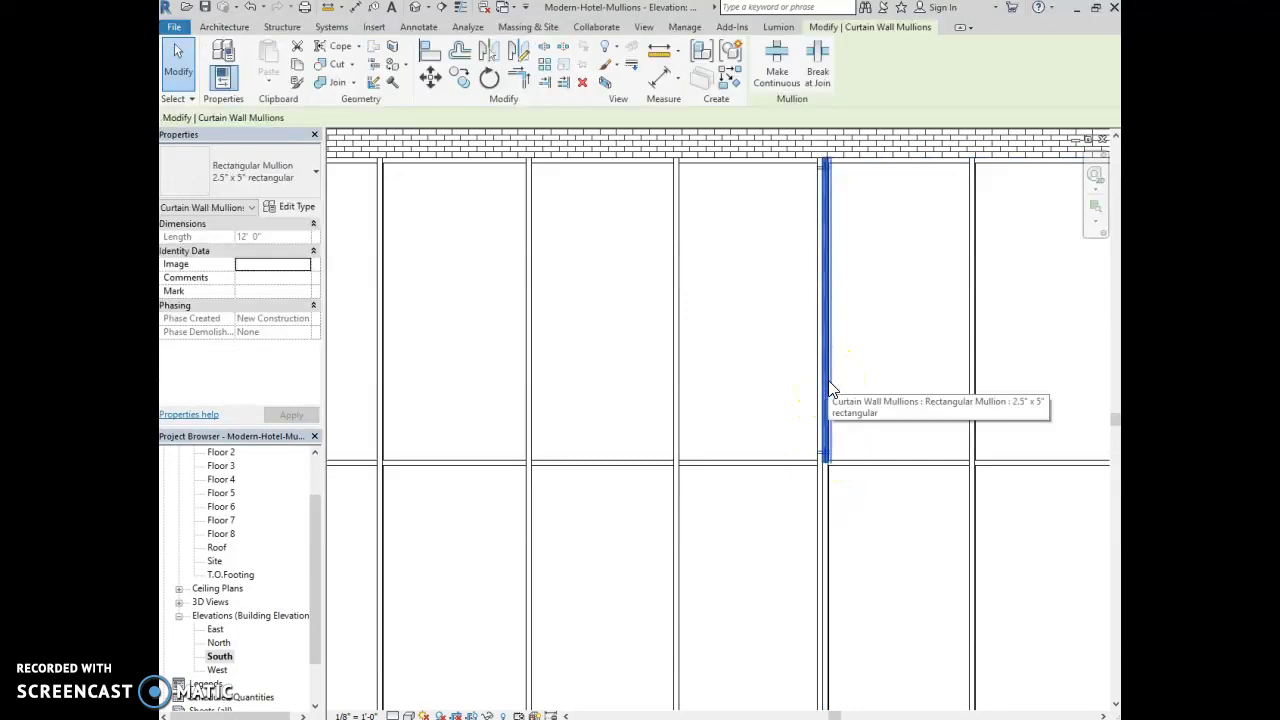
pyautogui.keyDown('ctrl'); pyautogui.click(531, 690); pyautogui.keyUp('ctrl')
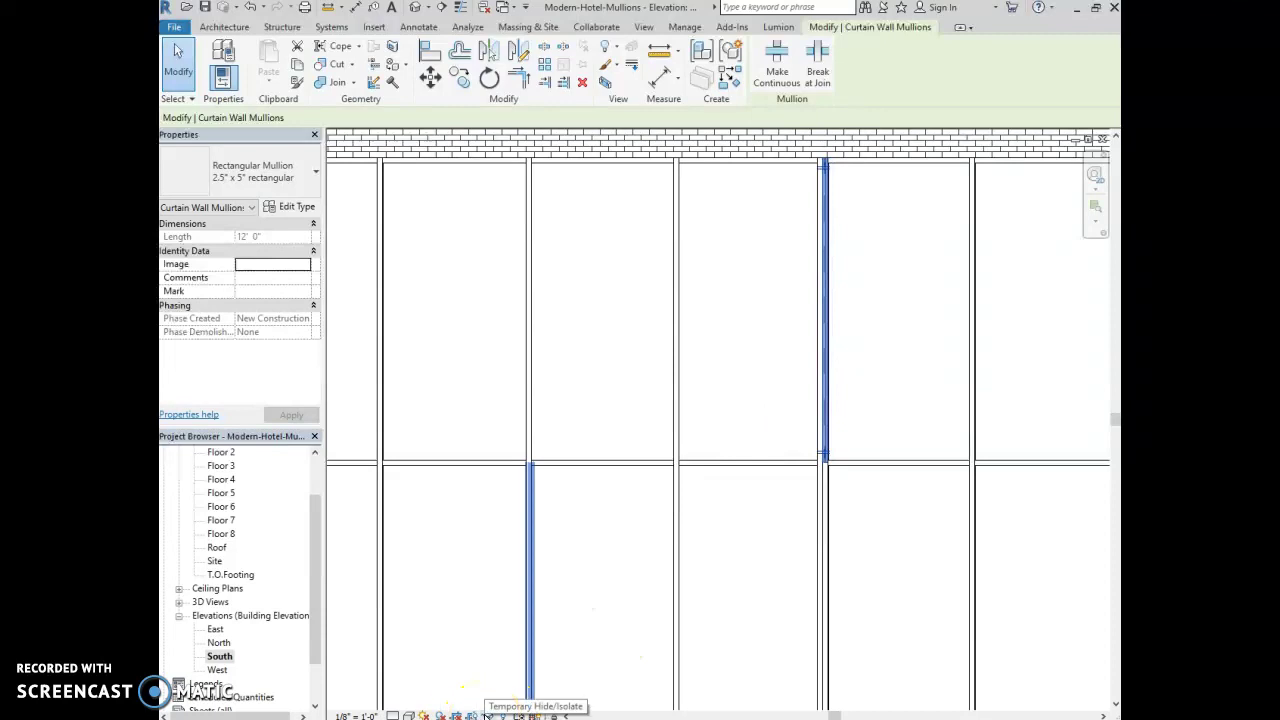
pyautogui.click(472, 716)
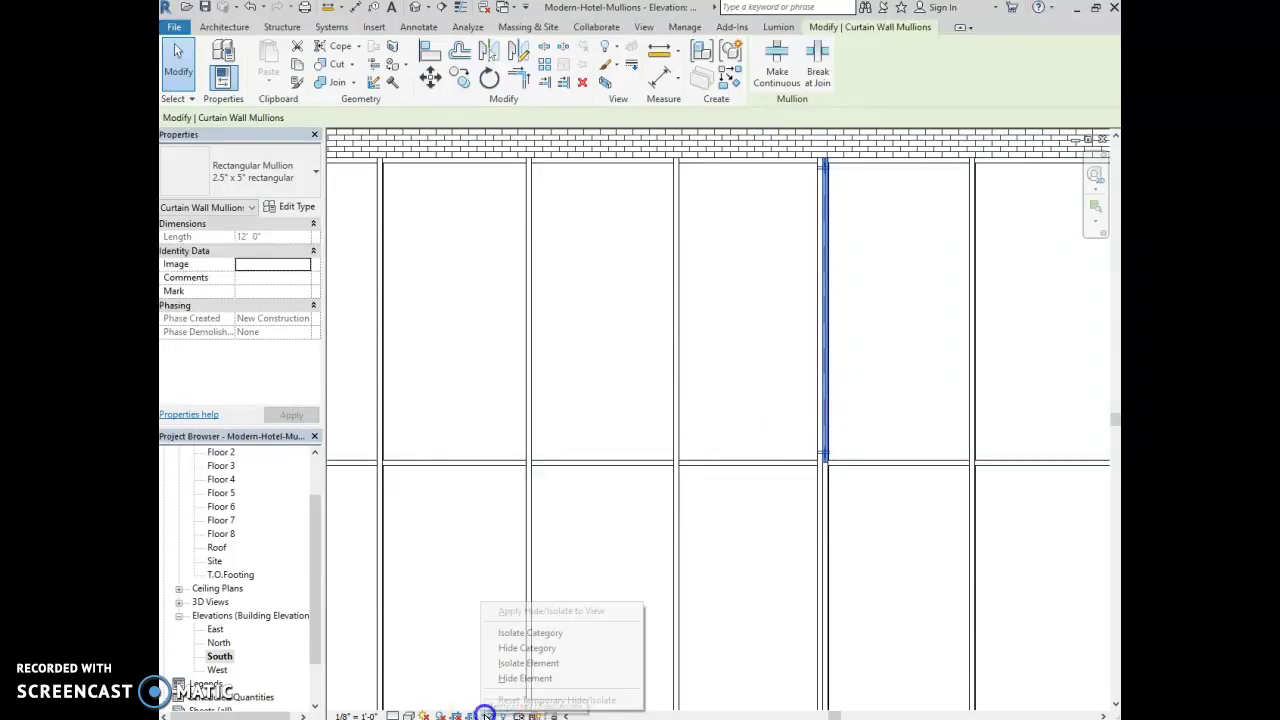
pyautogui.click(519, 634)
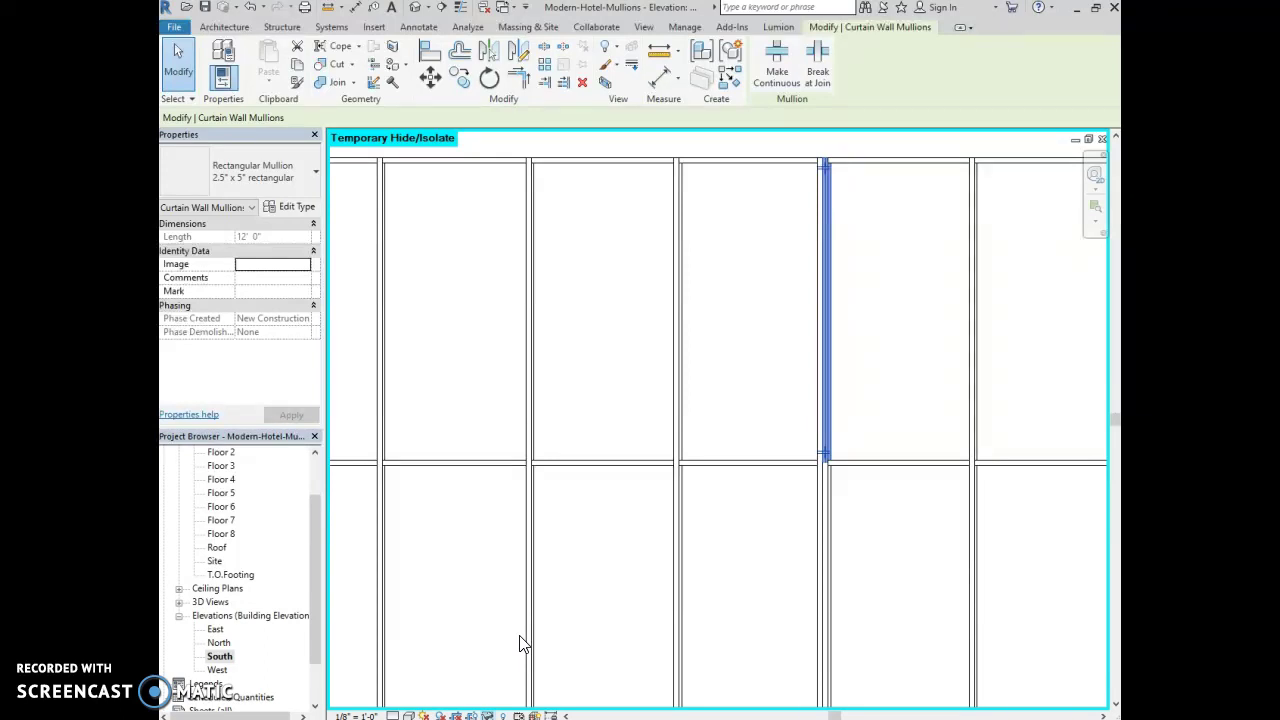
# Select every mullion on the gridline of the doubled vertical mullion between the first two curtain wall sections and delete them
pyautogui.click(831, 309)
pyautogui.rightClick(829, 310)
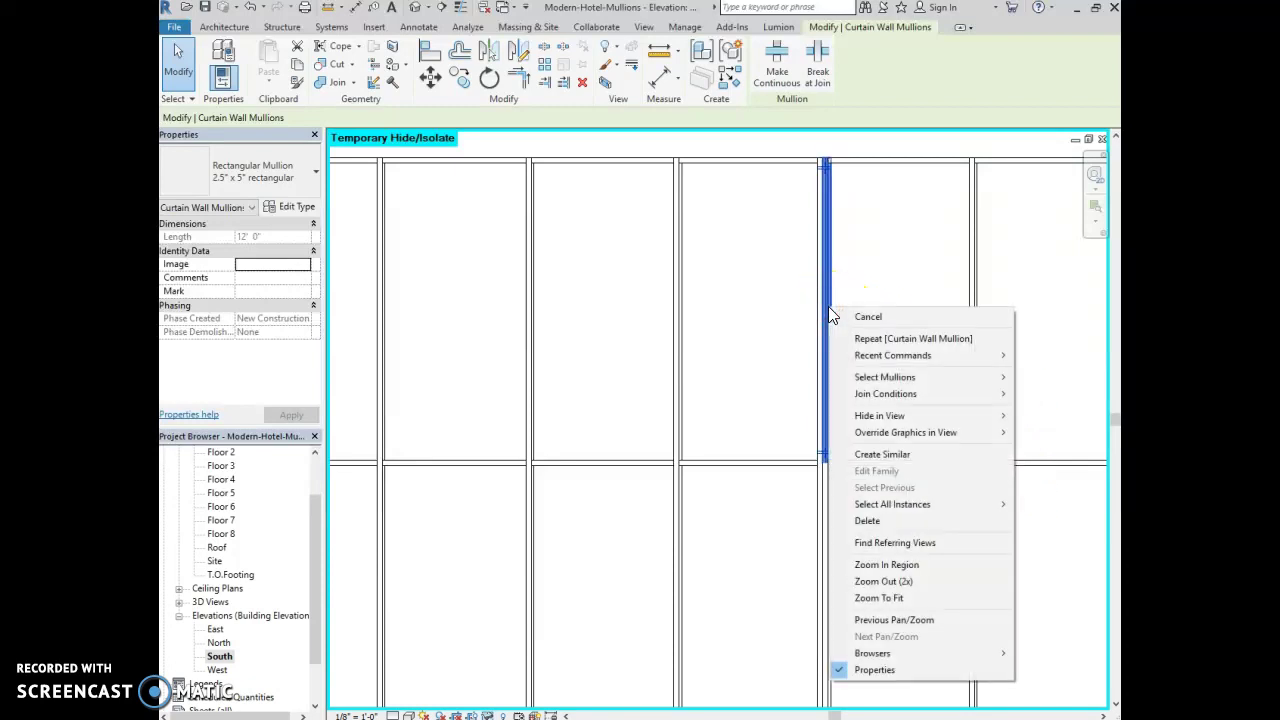
pyautogui.click(873, 379)
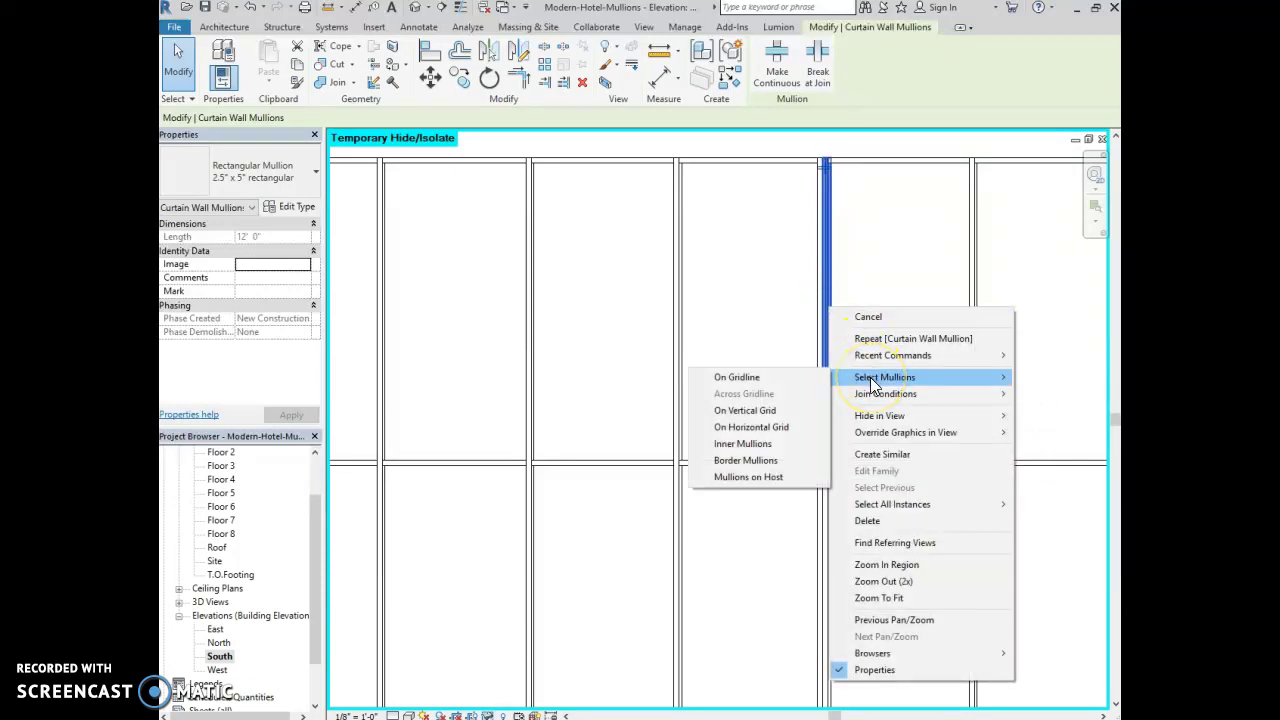
pyautogui.click(789, 377)
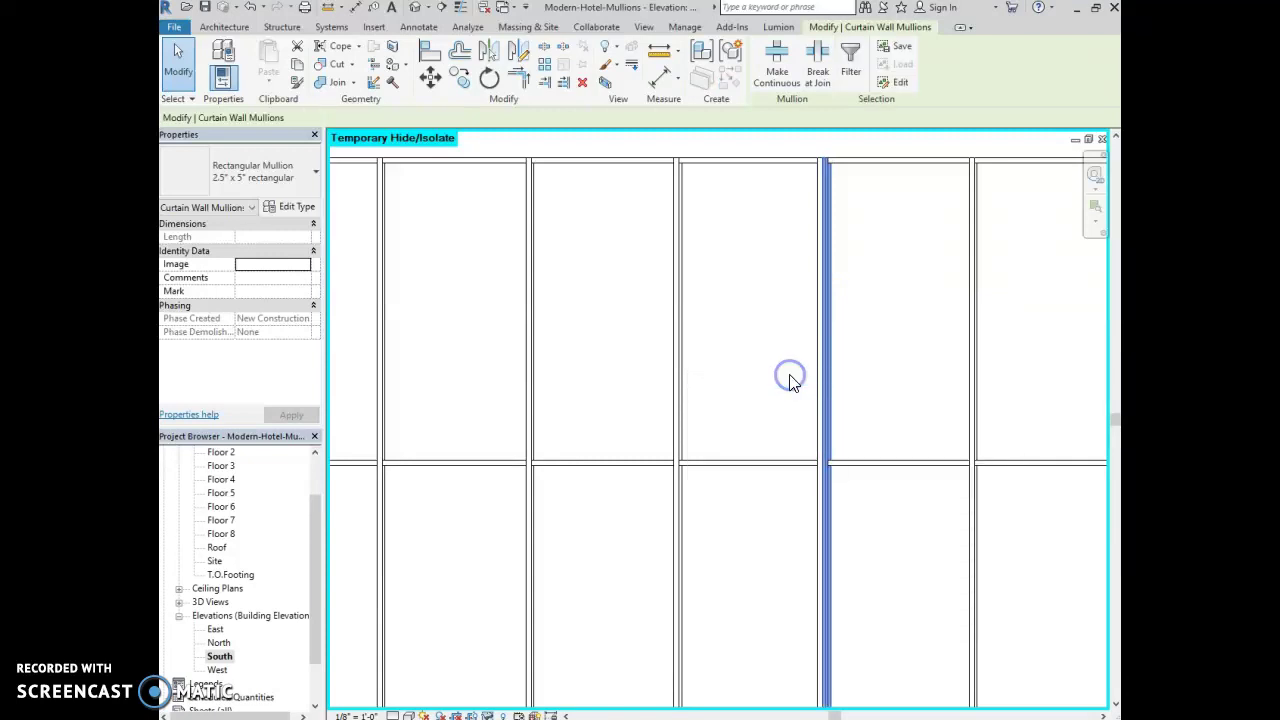
pyautogui.click(582, 82)
# Delete all the duplicate vertical mullions on the gridline where the second curtain wall section meets the curved end section
pyautogui.scroll(-3, 675, 305)
pyautogui.scroll(-3, 675, 305)
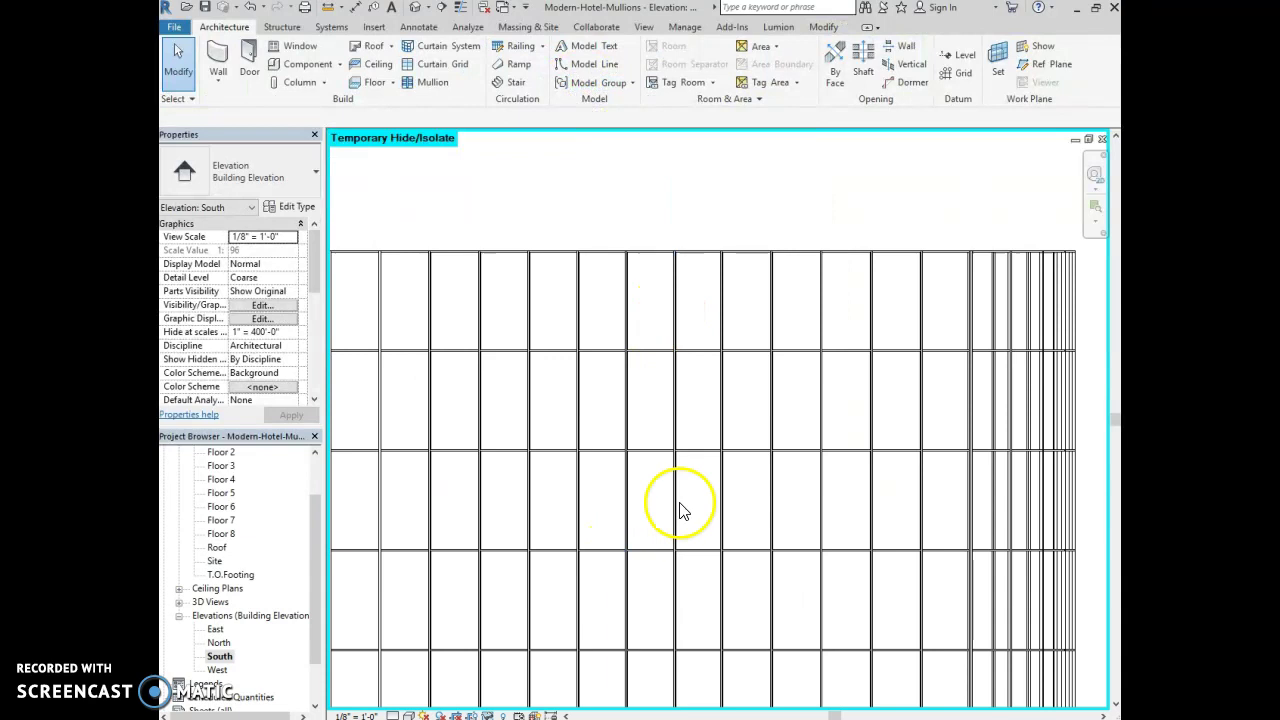
pyautogui.scroll(4, 623, 543)
pyautogui.scroll(-3, 555, 505)
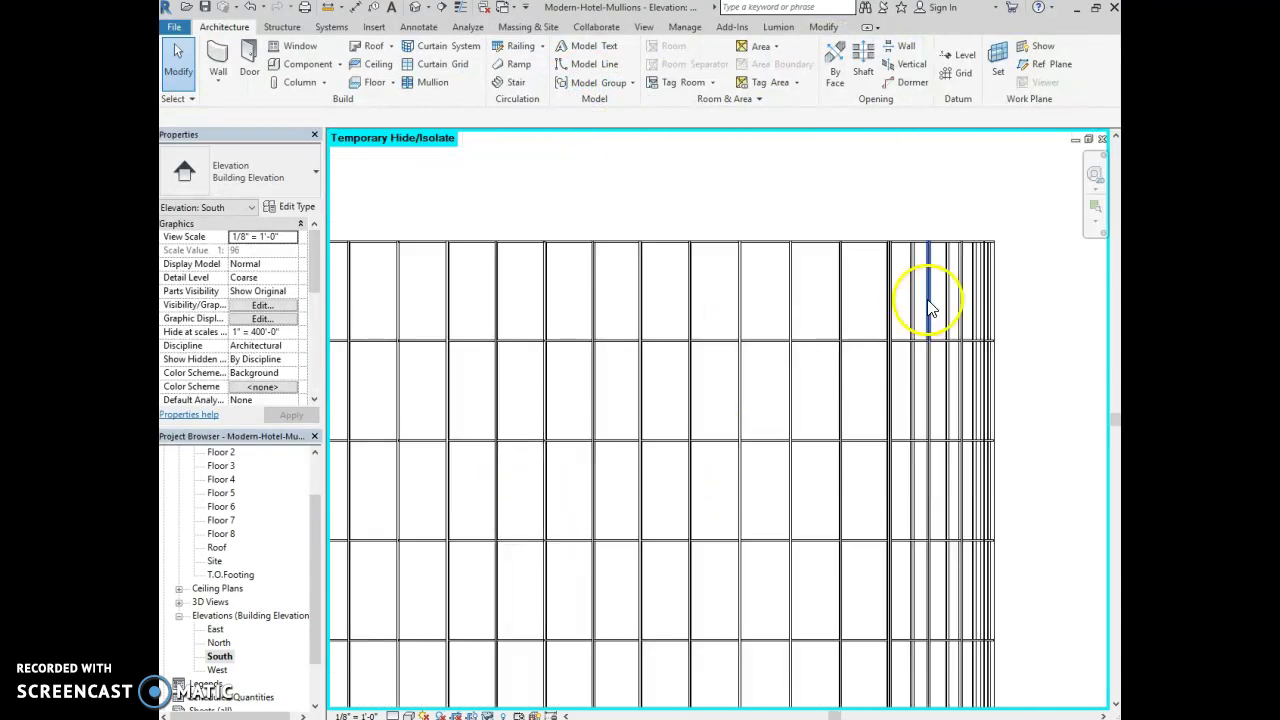
pyautogui.scroll(5, 894, 288)
pyautogui.scroll(2, 880, 310)
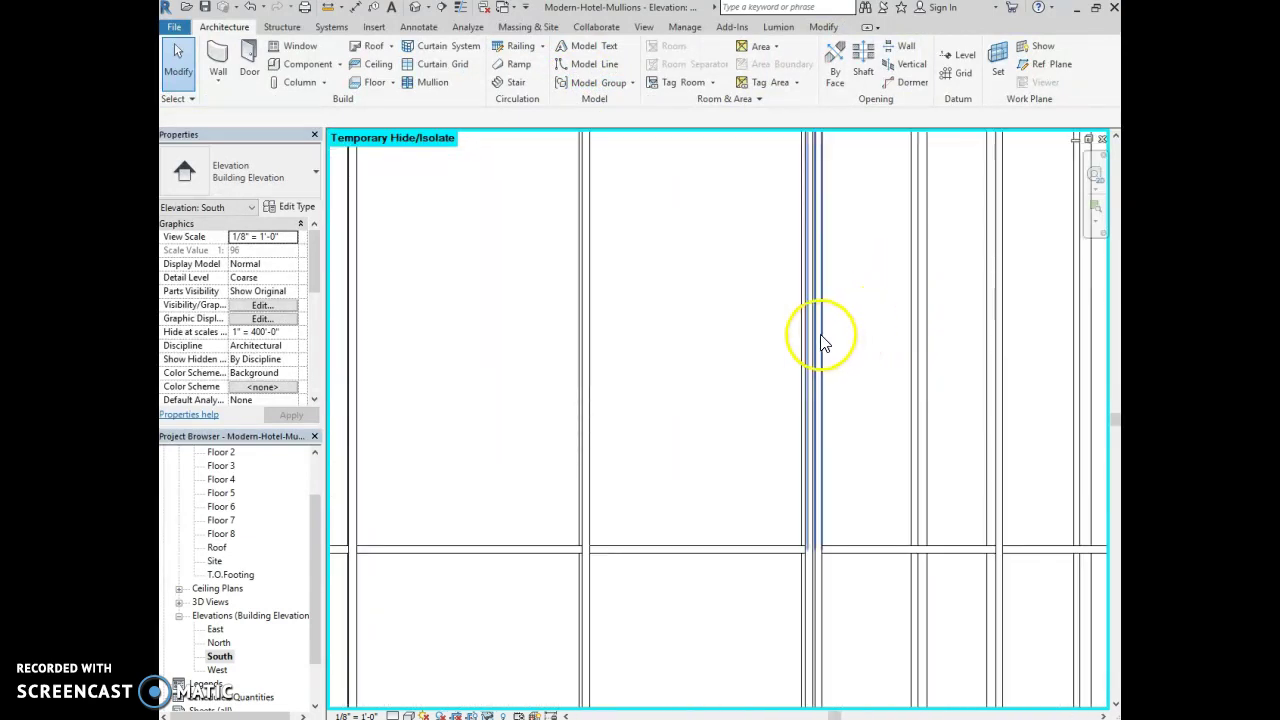
pyautogui.click(820, 340)
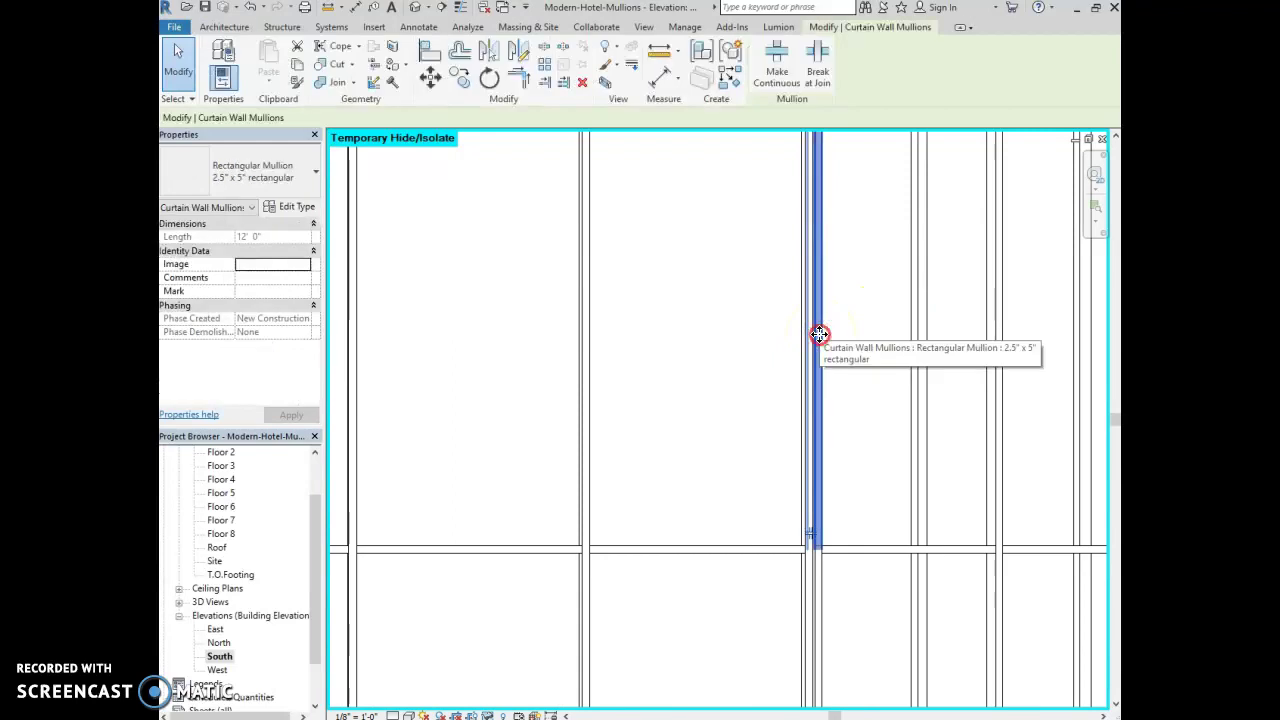
pyautogui.rightClick(819, 338)
pyautogui.moveTo(892, 406)
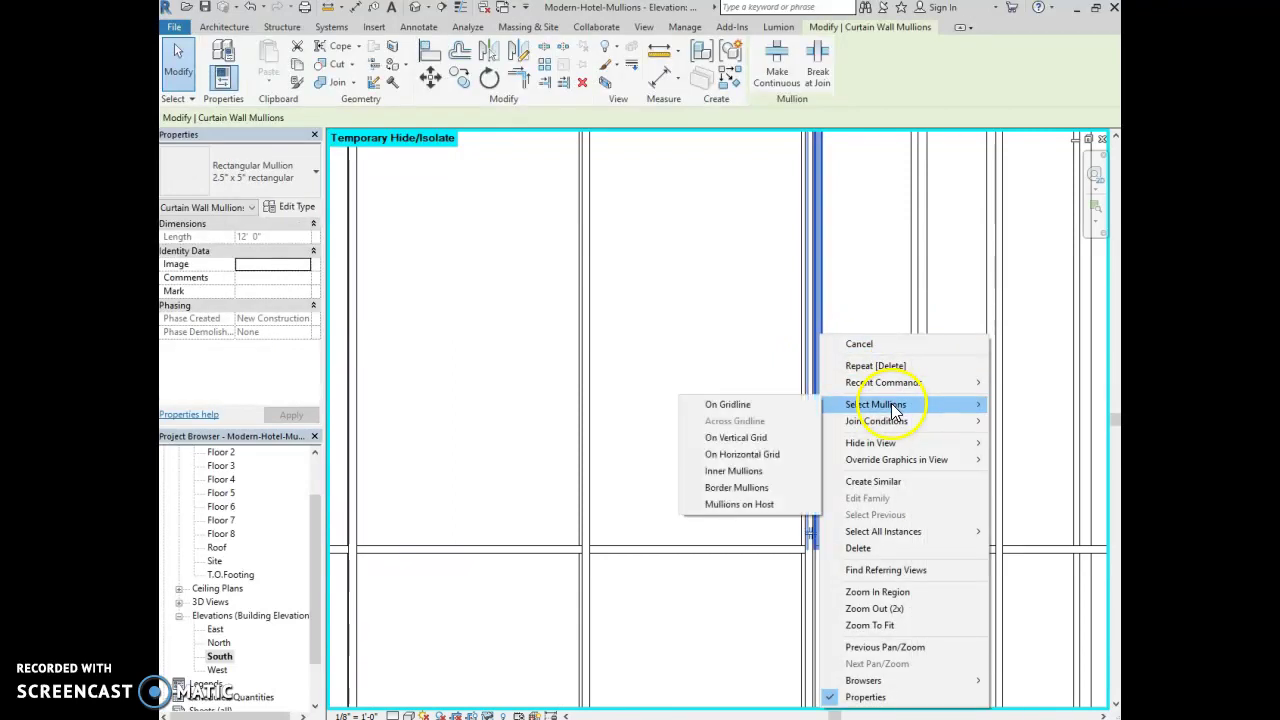
pyautogui.click(786, 403)
pyautogui.click(582, 82)
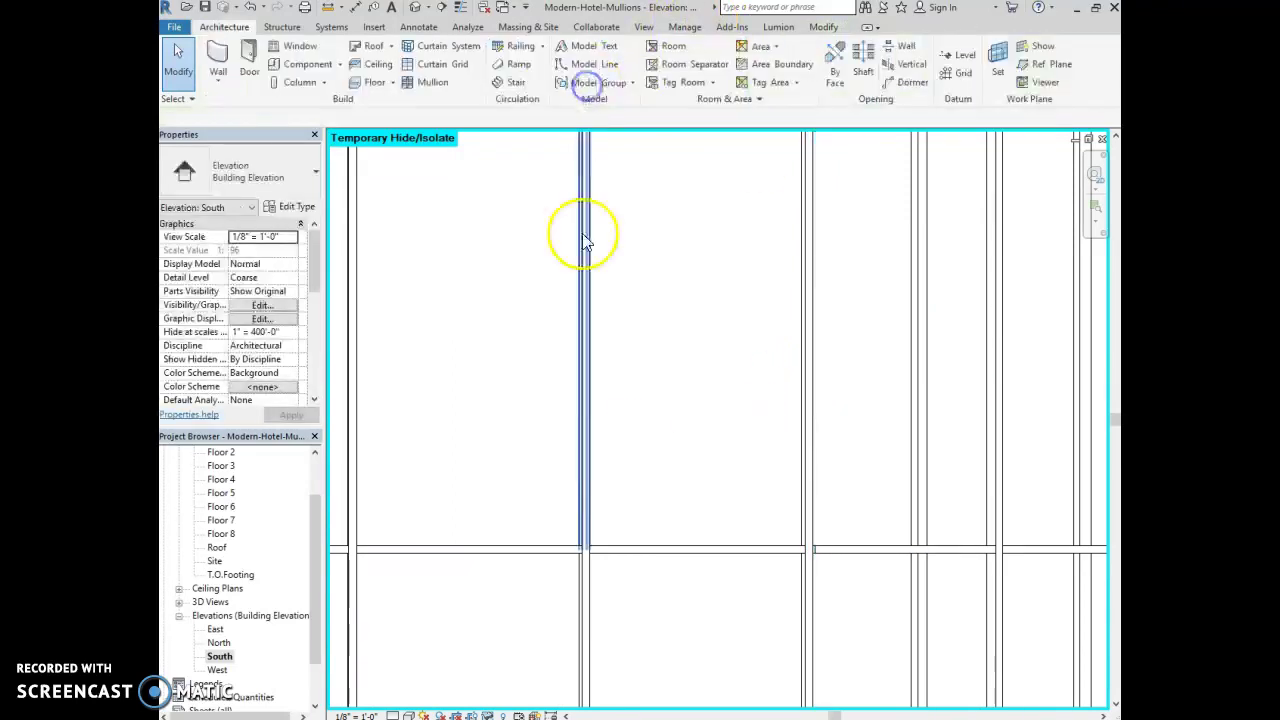
# Examine the closely spaced vertical mullions at the curved end of the curtain wall for further overlapping duplicates
pyautogui.scroll(-4, 720, 434)
pyautogui.scroll(3, 966, 509)
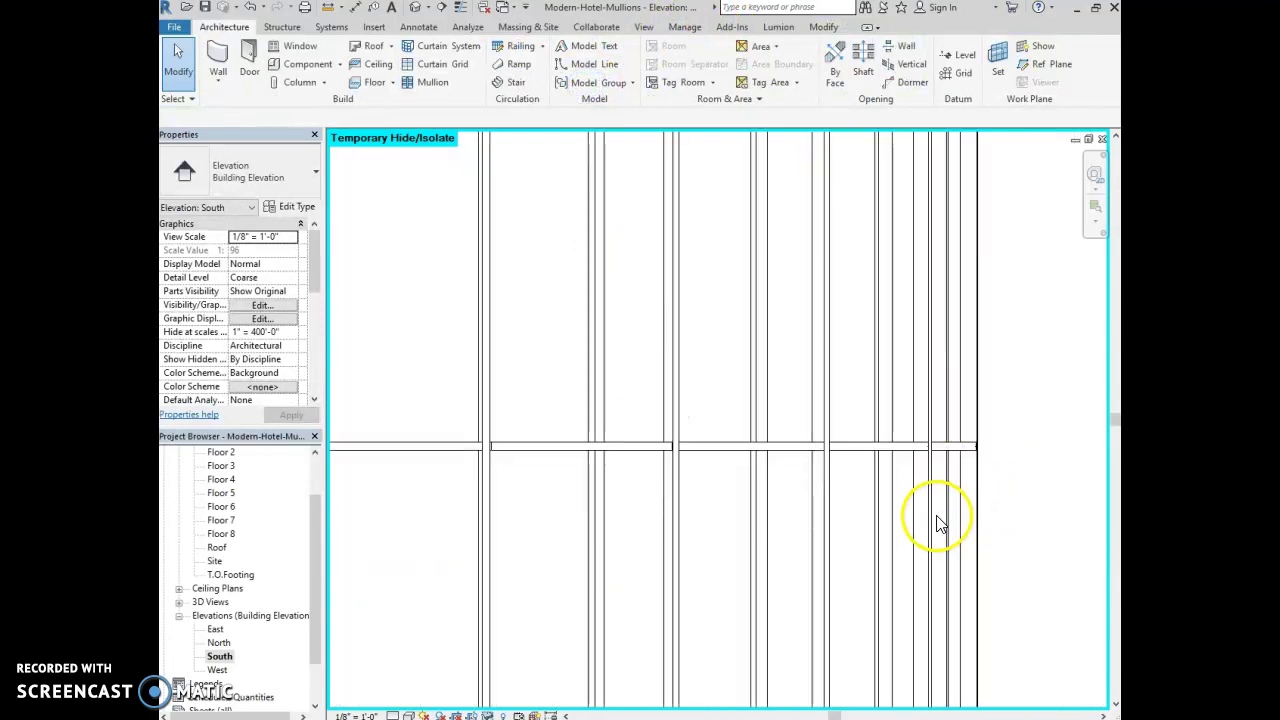
pyautogui.scroll(2, 905, 430)
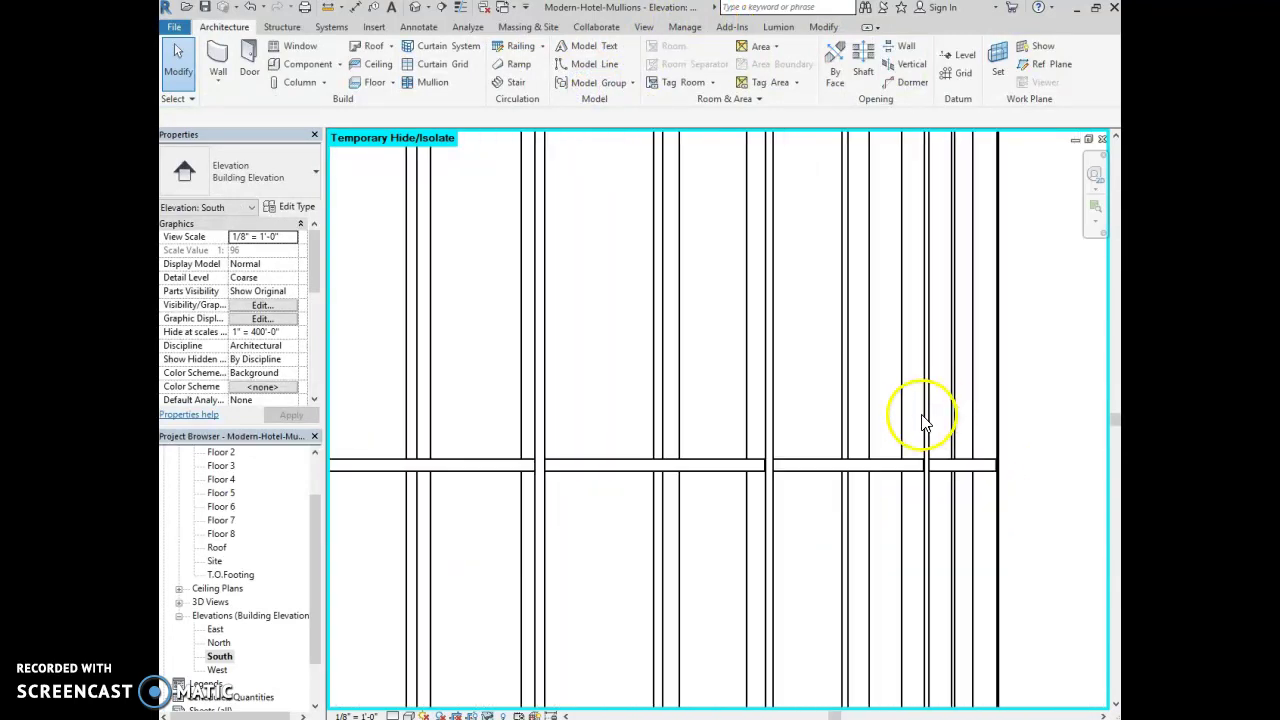
pyautogui.scroll(-4, 929, 340)
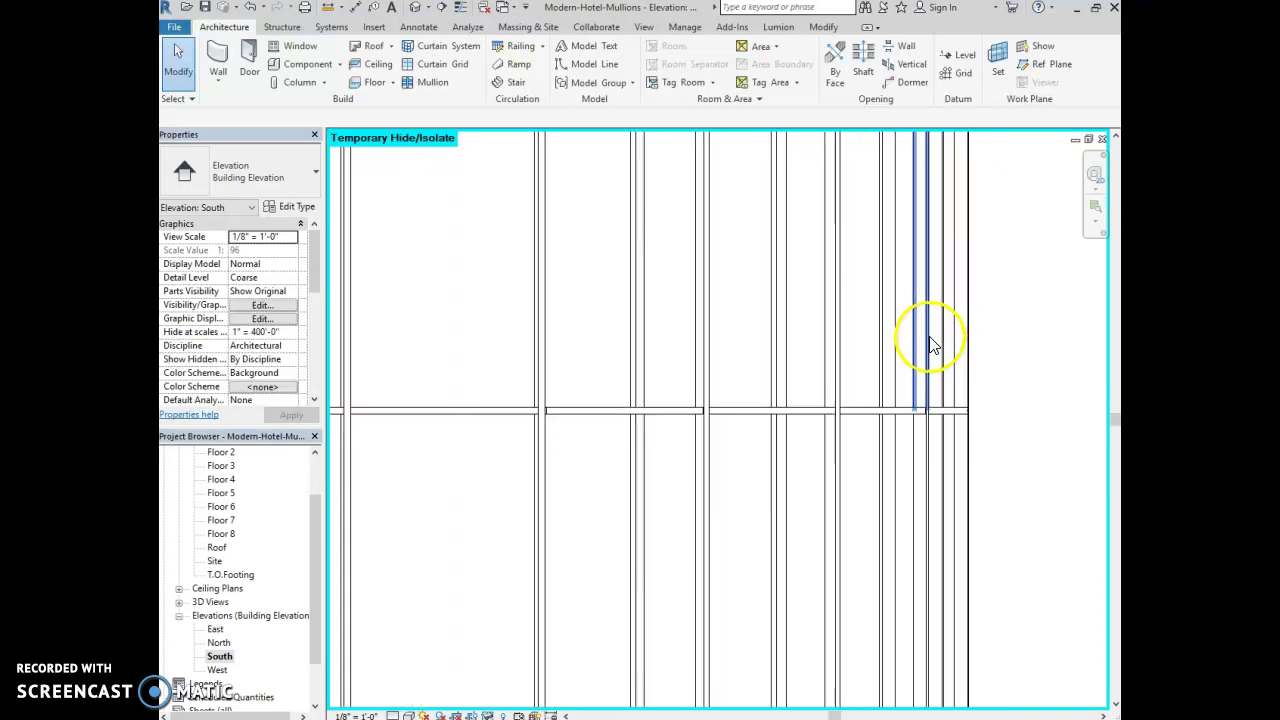
pyautogui.scroll(-3, 903, 340)
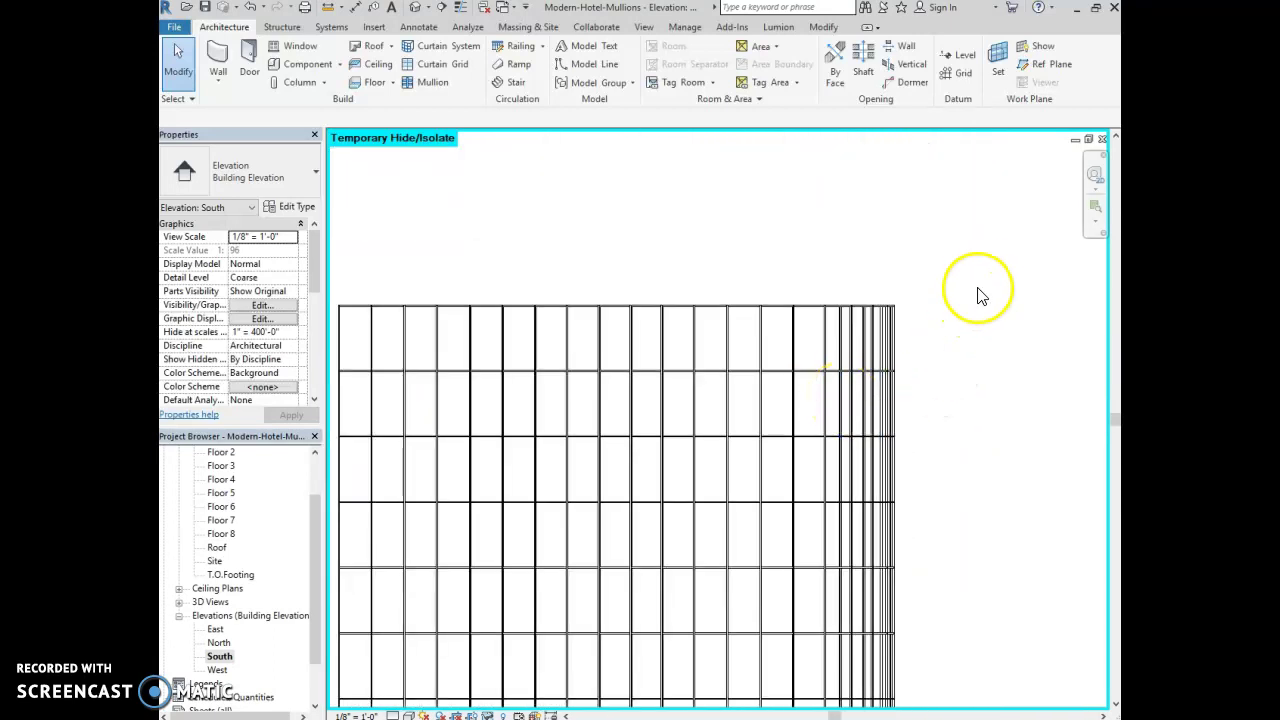
pyautogui.scroll(-3, 1040, 220)
pyautogui.scroll(2, 980, 392)
pyautogui.scroll(1, 1000, 392)
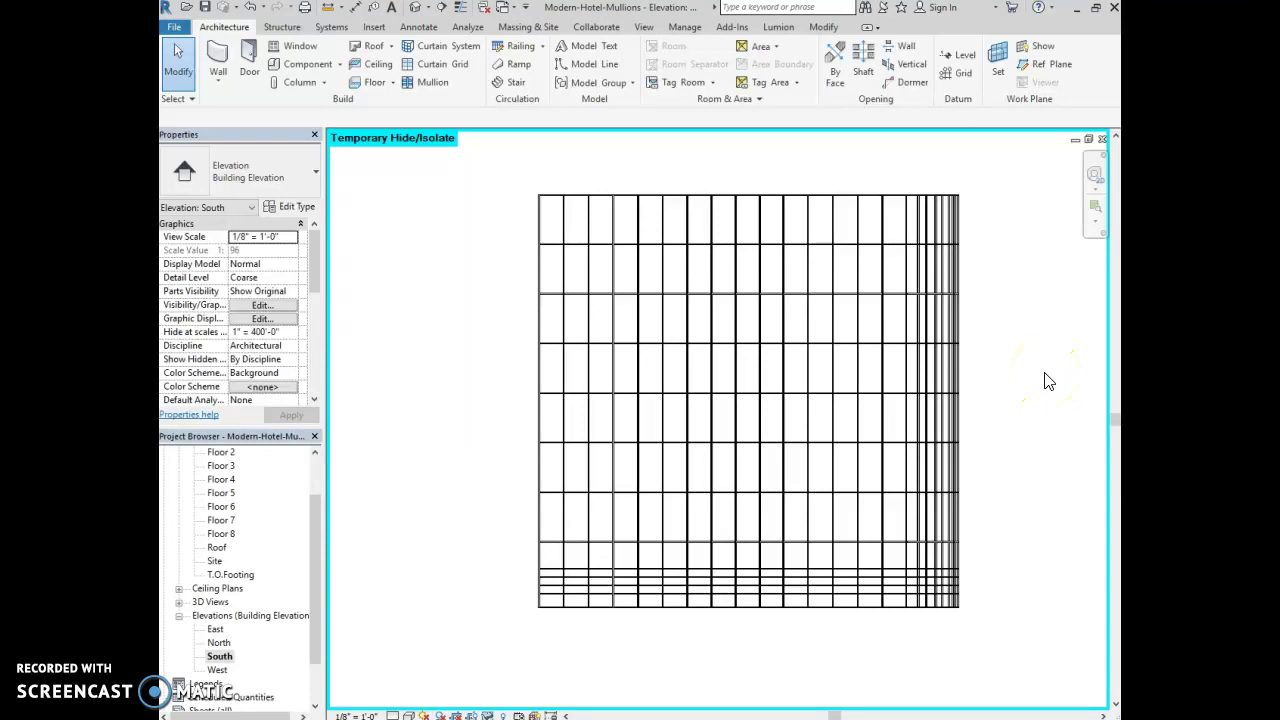
pyautogui.scroll(5, 560, 635)
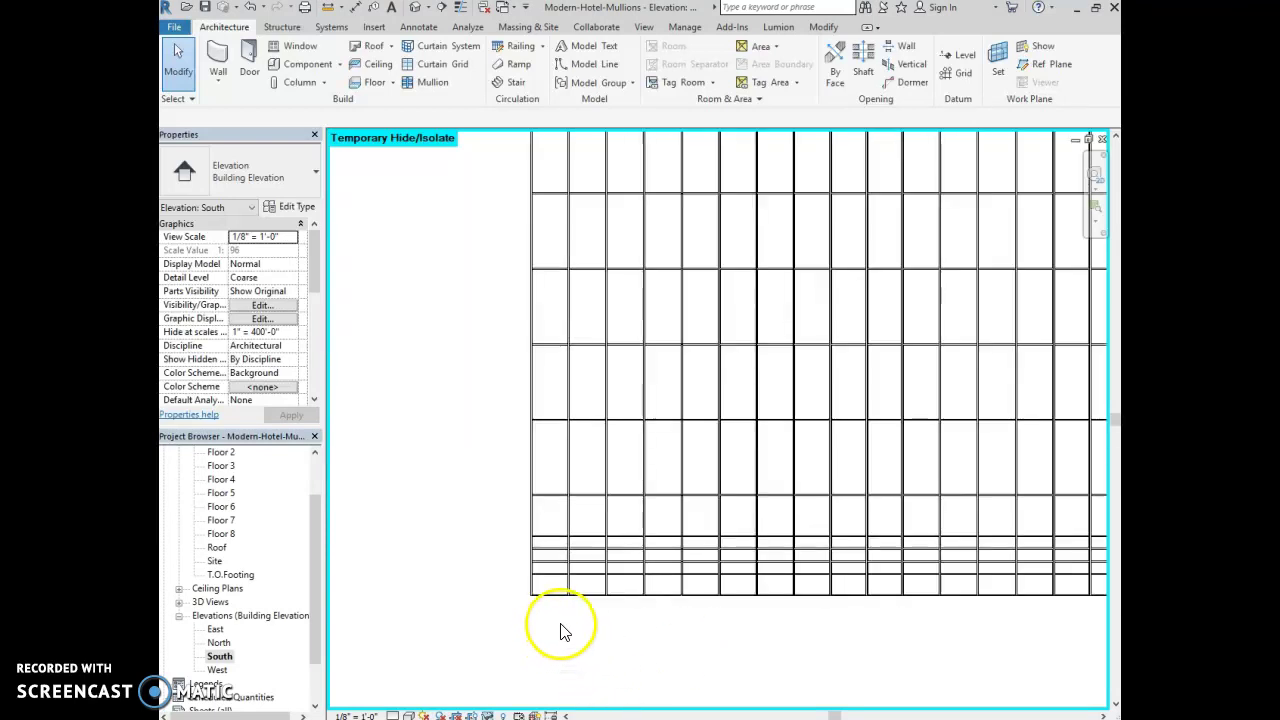
pyautogui.click(551, 563)
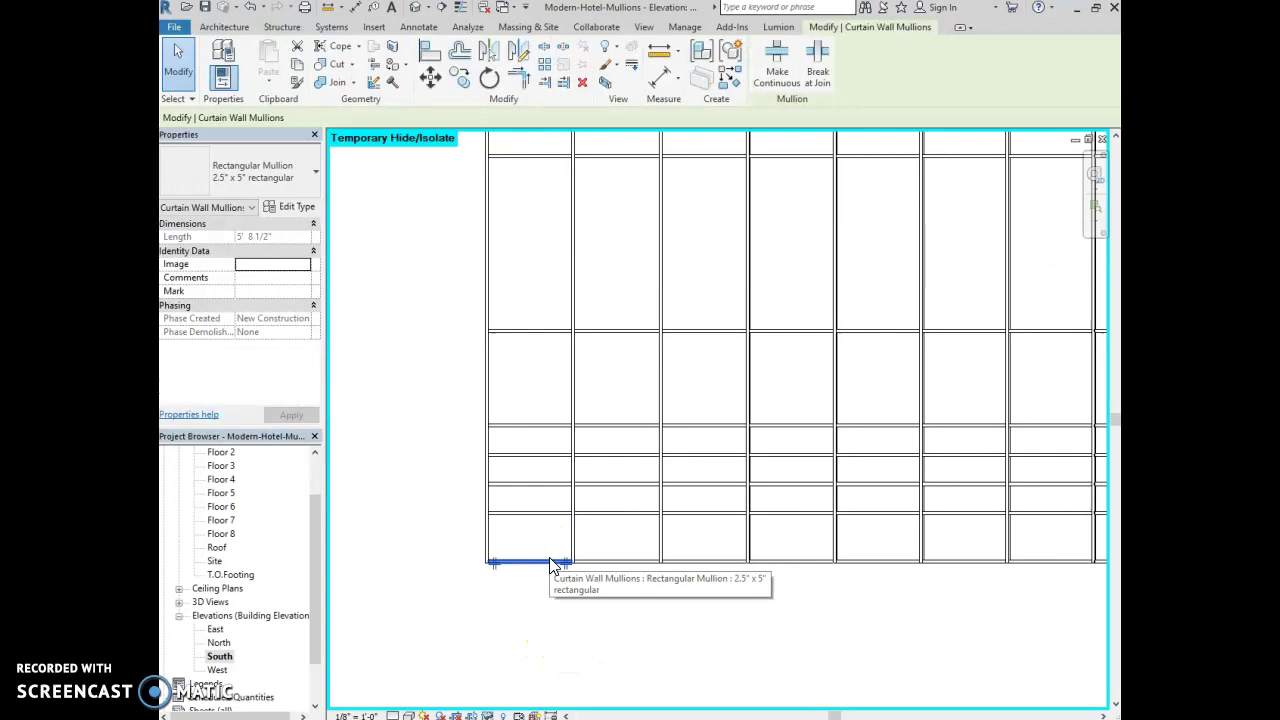
pyautogui.scroll(-5, 470, 568)
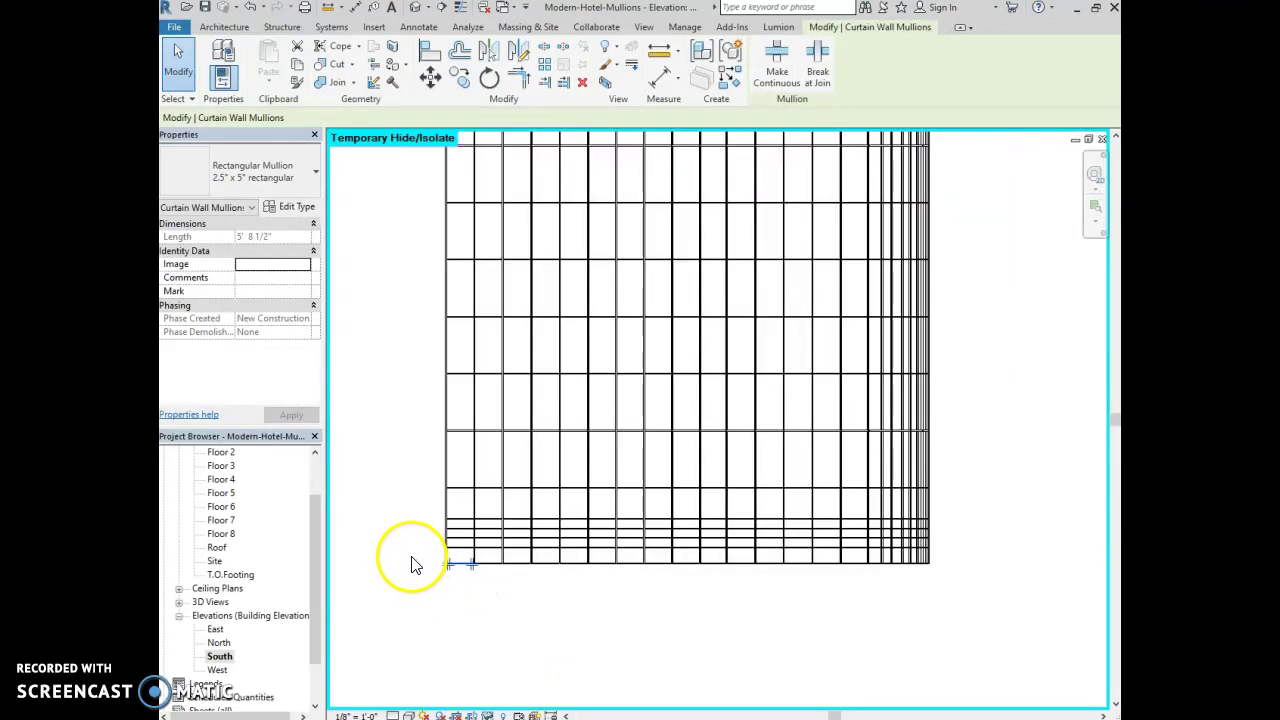
pyautogui.moveTo(406, 539); pyautogui.dragTo(944, 594)
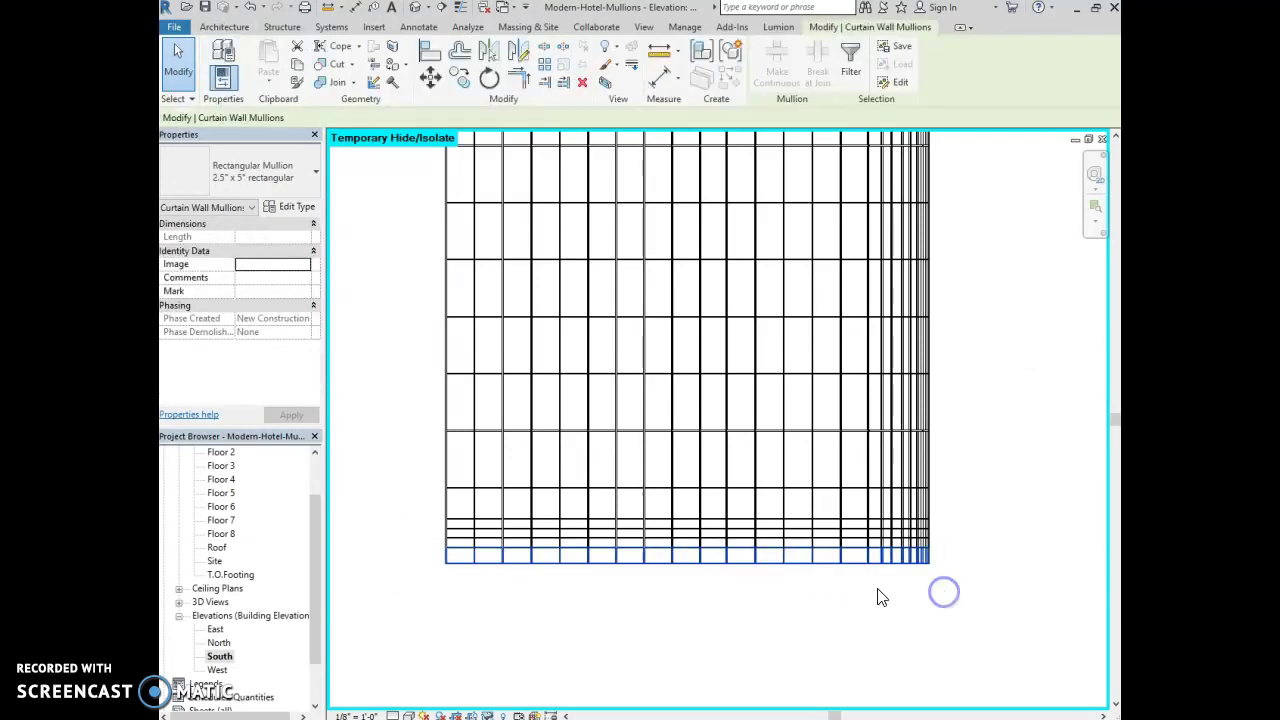
pyautogui.click(960, 588)
pyautogui.moveTo(958, 586)
pyautogui.mouseDown()
pyautogui.moveTo(826, 562)
pyautogui.moveTo(438, 573)
pyautogui.moveTo(946, 573)
pyautogui.mouseUp()
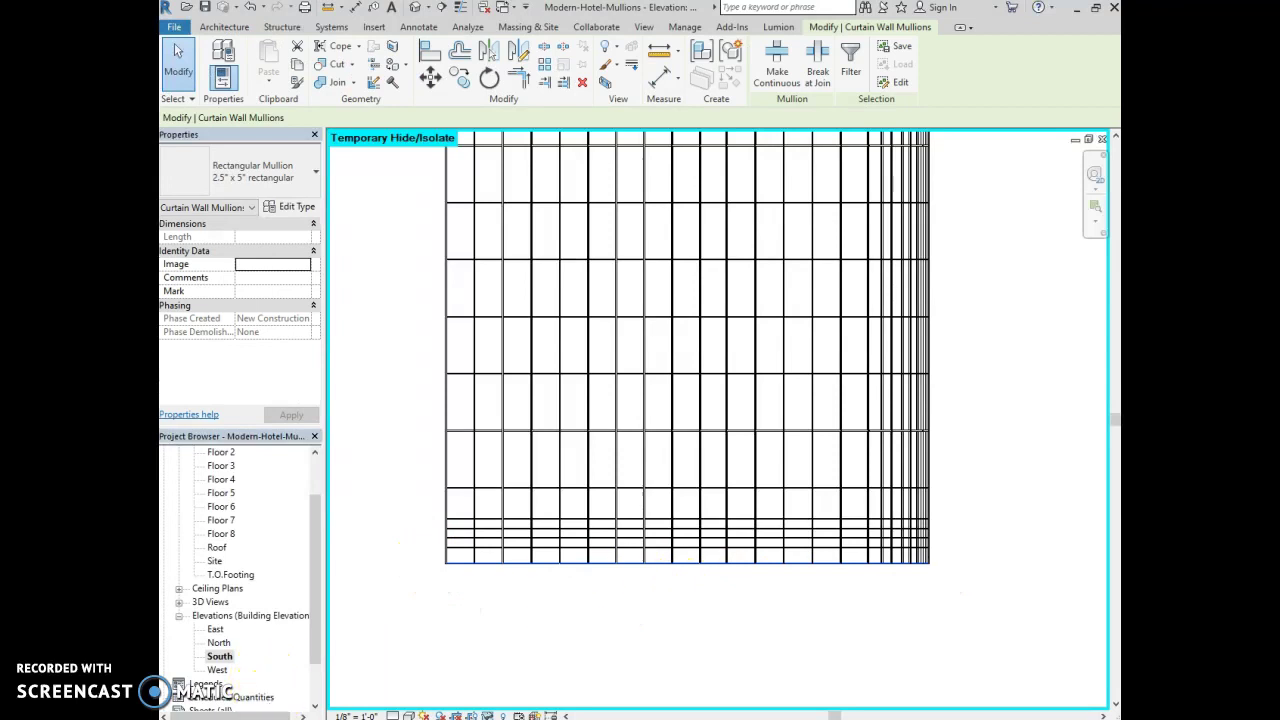
pyautogui.click(620, 624)
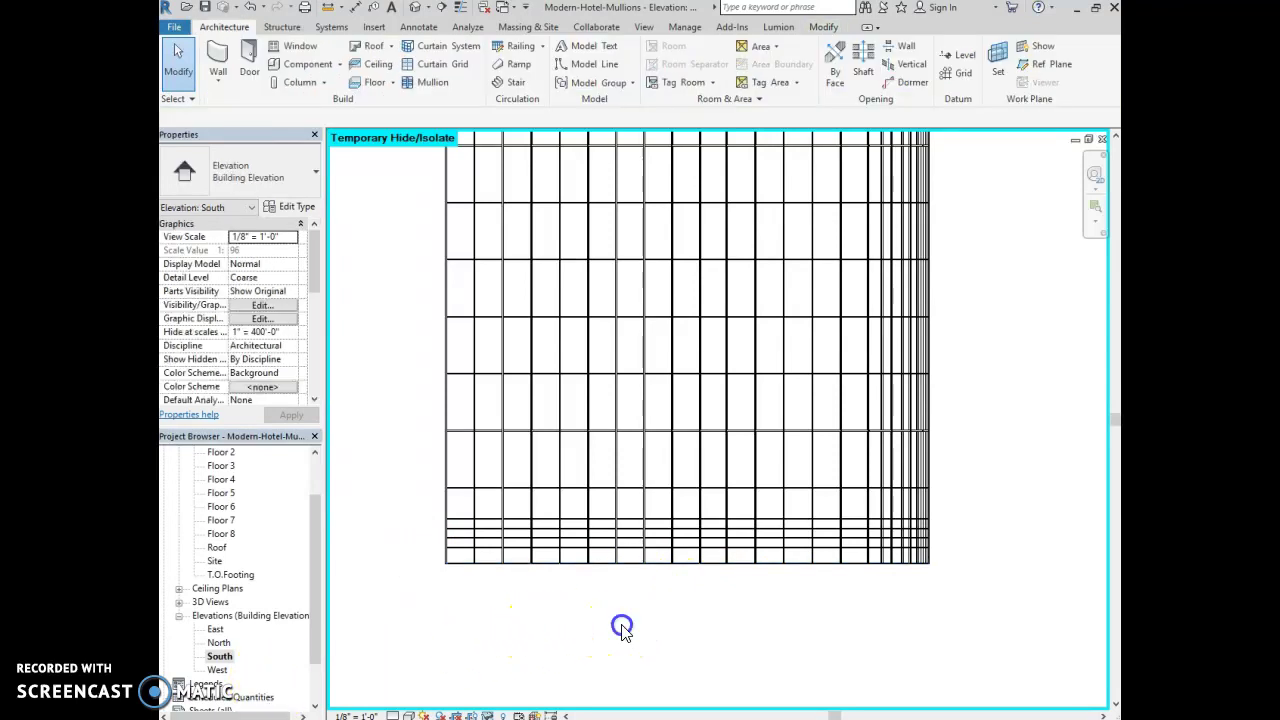
pyautogui.moveTo(956, 580)
pyautogui.mouseDown()
pyautogui.moveTo(783, 560)
pyautogui.moveTo(423, 551)
pyautogui.moveTo(477, 571)
pyautogui.moveTo(940, 580)
pyautogui.mouseUp()
pyautogui.click(431, 603)
pyautogui.scroll(3, 789, 569)
pyautogui.scroll(2, 930, 556)
pyautogui.scroll(-3, 843, 574)
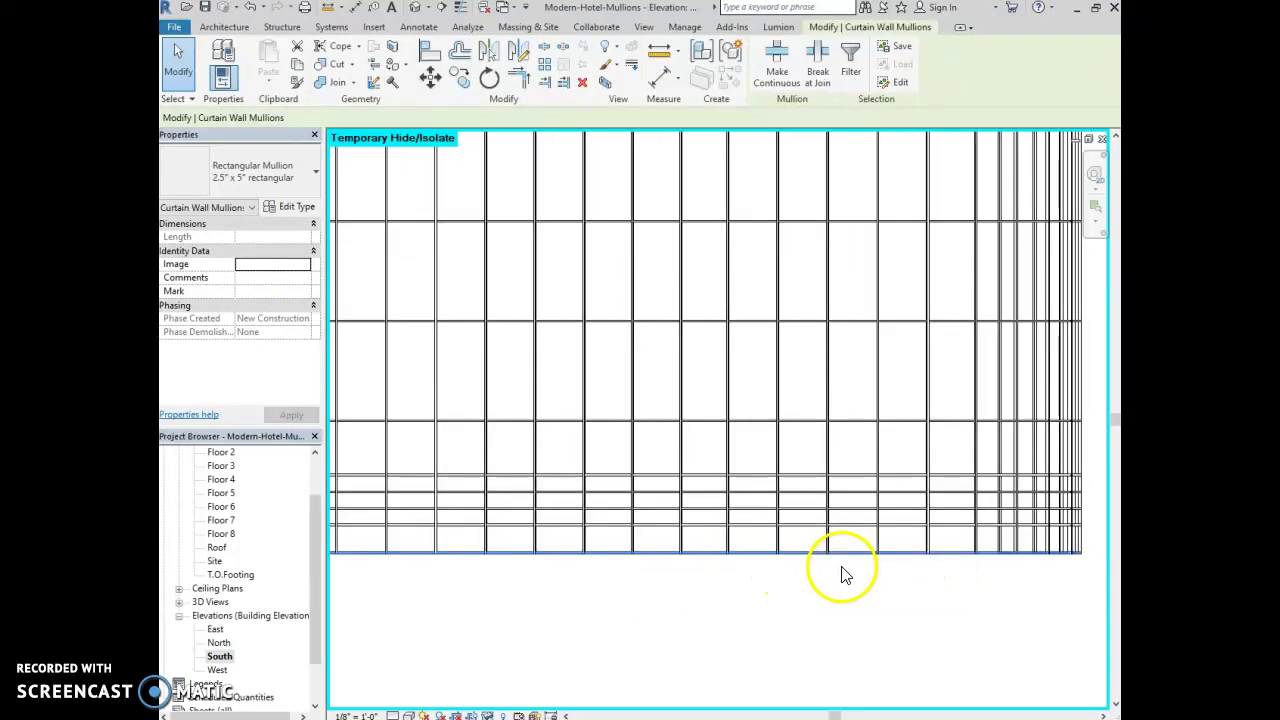
pyautogui.scroll(-1, 843, 574)
pyautogui.click(577, 630)
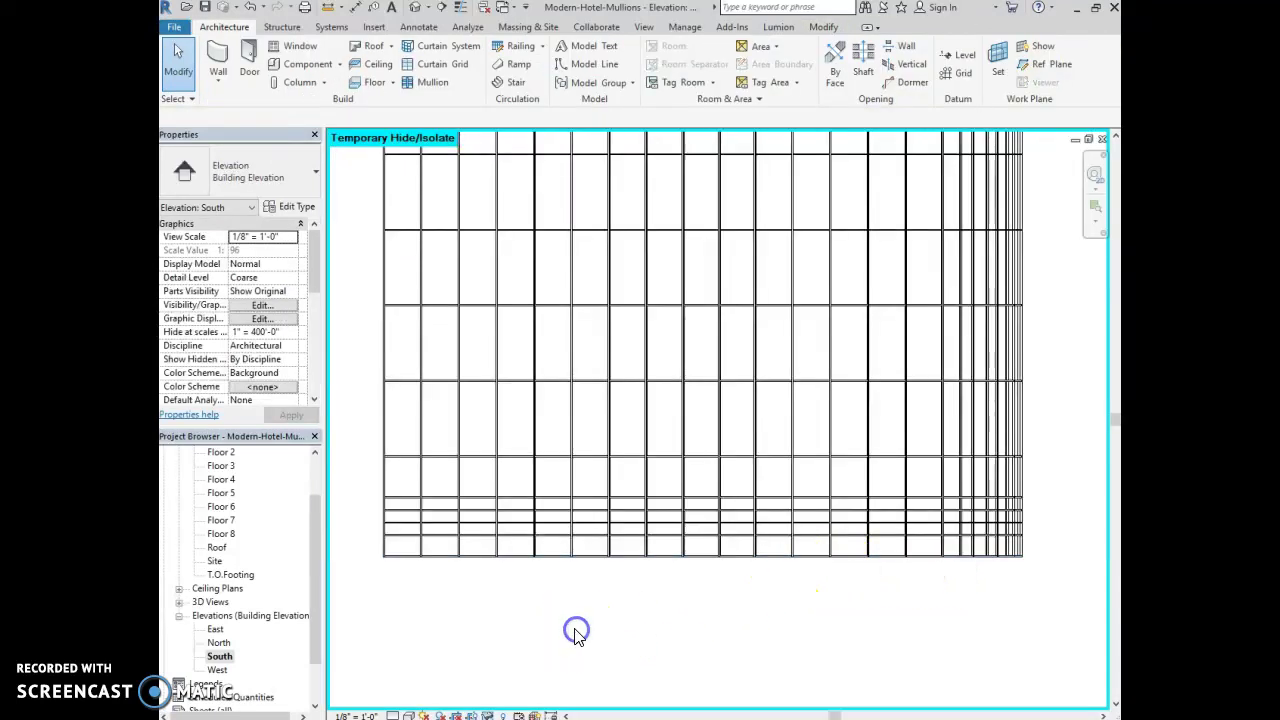
pyautogui.click(405, 557)
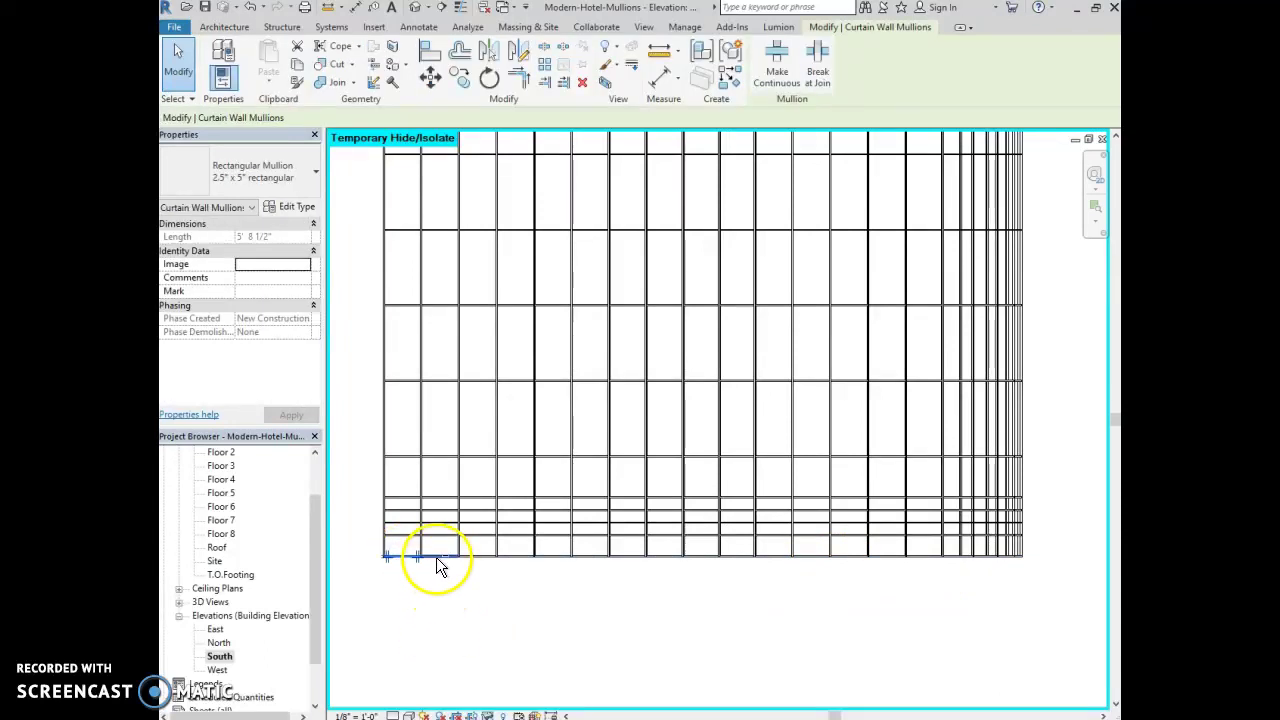
pyautogui.keyDown('ctrl'); pyautogui.click(477, 556); pyautogui.keyUp('ctrl')
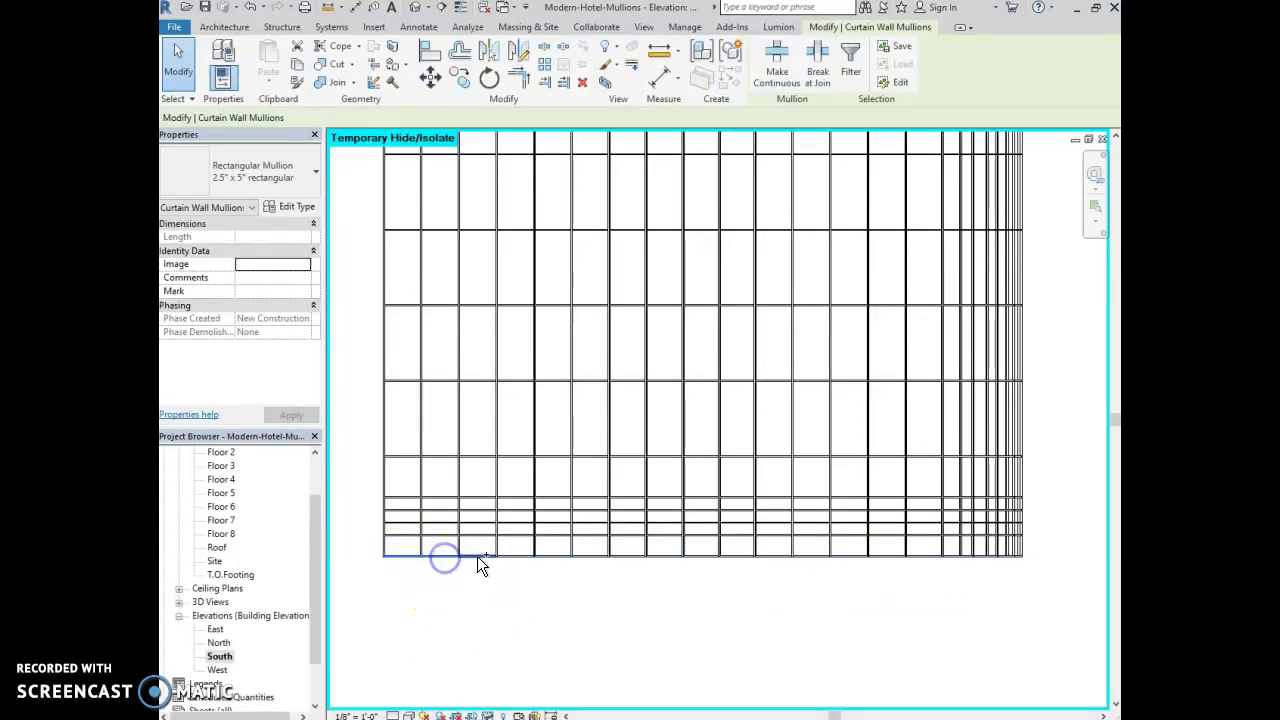
pyautogui.keyDown('ctrl'); pyautogui.click(514, 557); pyautogui.keyUp('ctrl')
# Select the full row of bottom border mullions across the curtain walls and apply Make Continuous to them
pyautogui.moveTo(372, 549); pyautogui.dragTo(1037, 571)
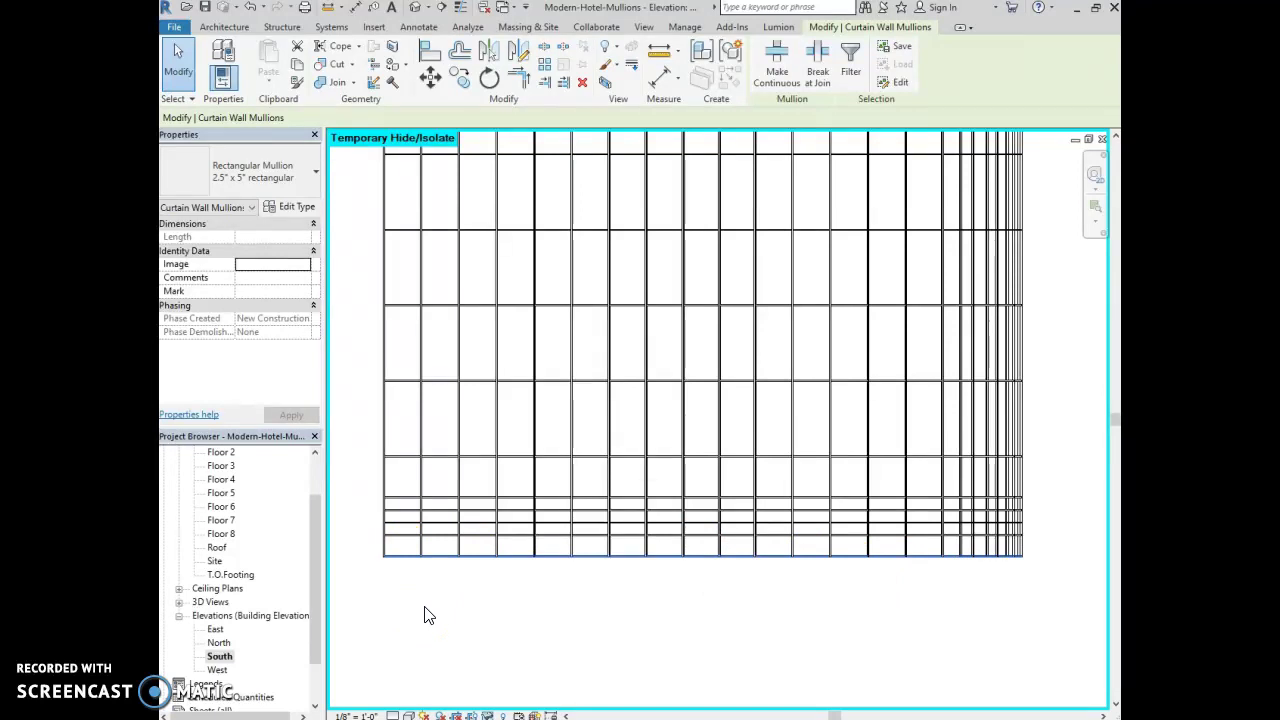
pyautogui.click(437, 570)
pyautogui.click(628, 280)
pyautogui.click(850, 50)
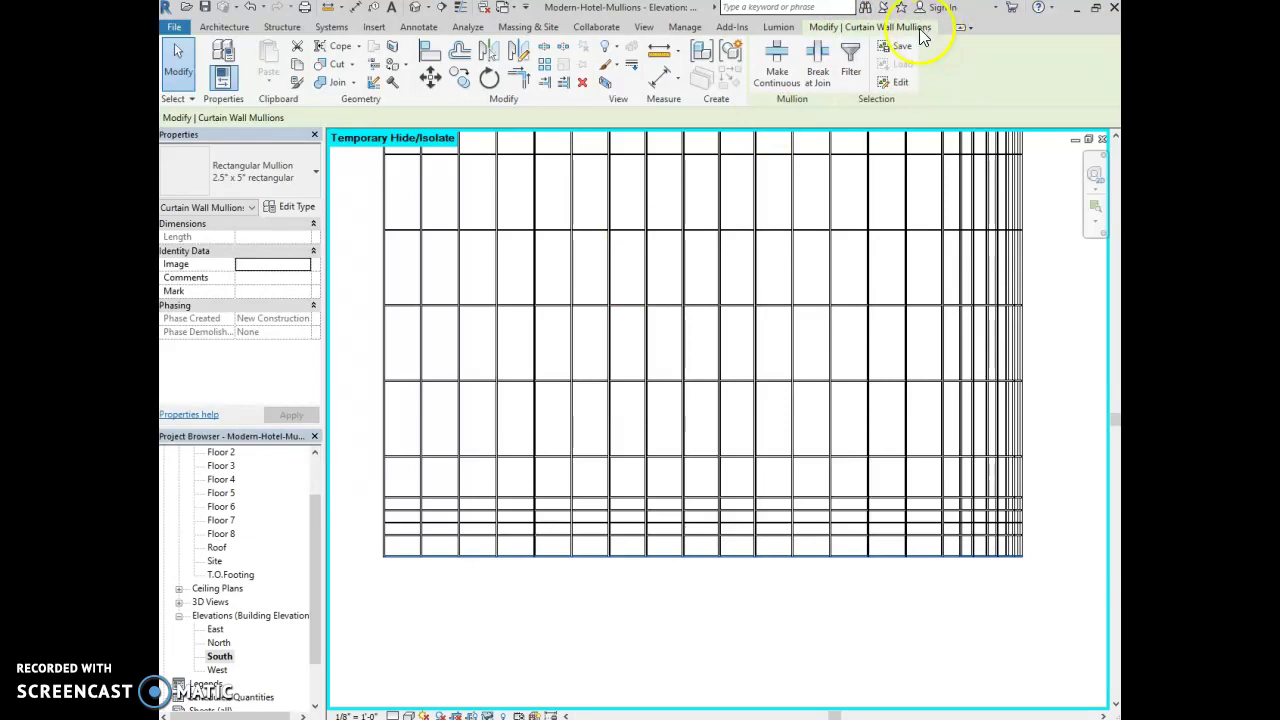
pyautogui.click(779, 64)
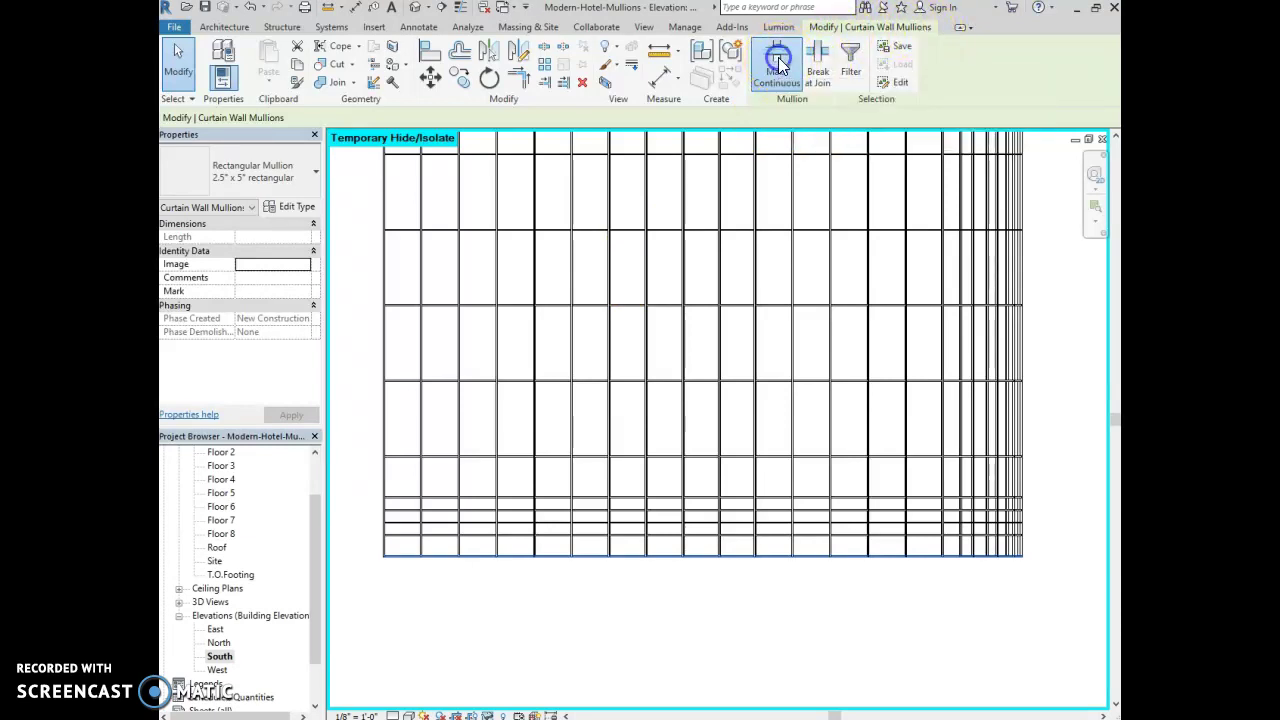
pyautogui.scroll(5, 422, 578)
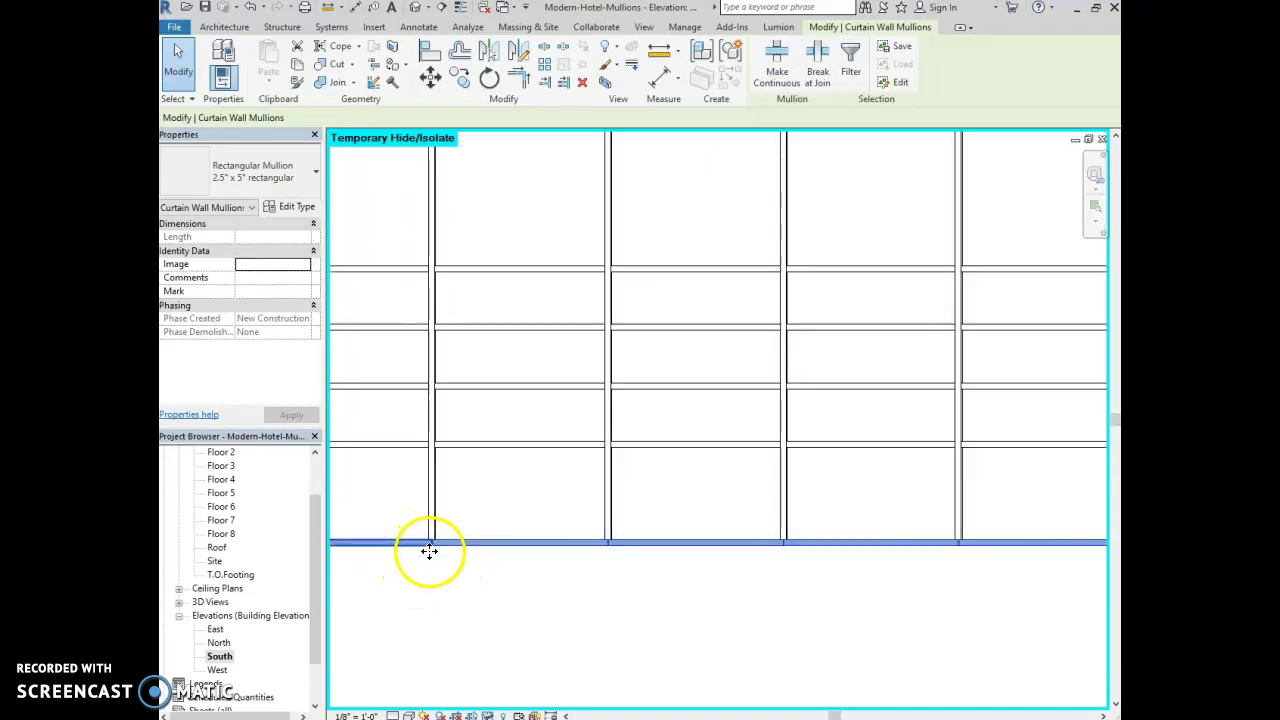
pyautogui.scroll(3, 429, 551)
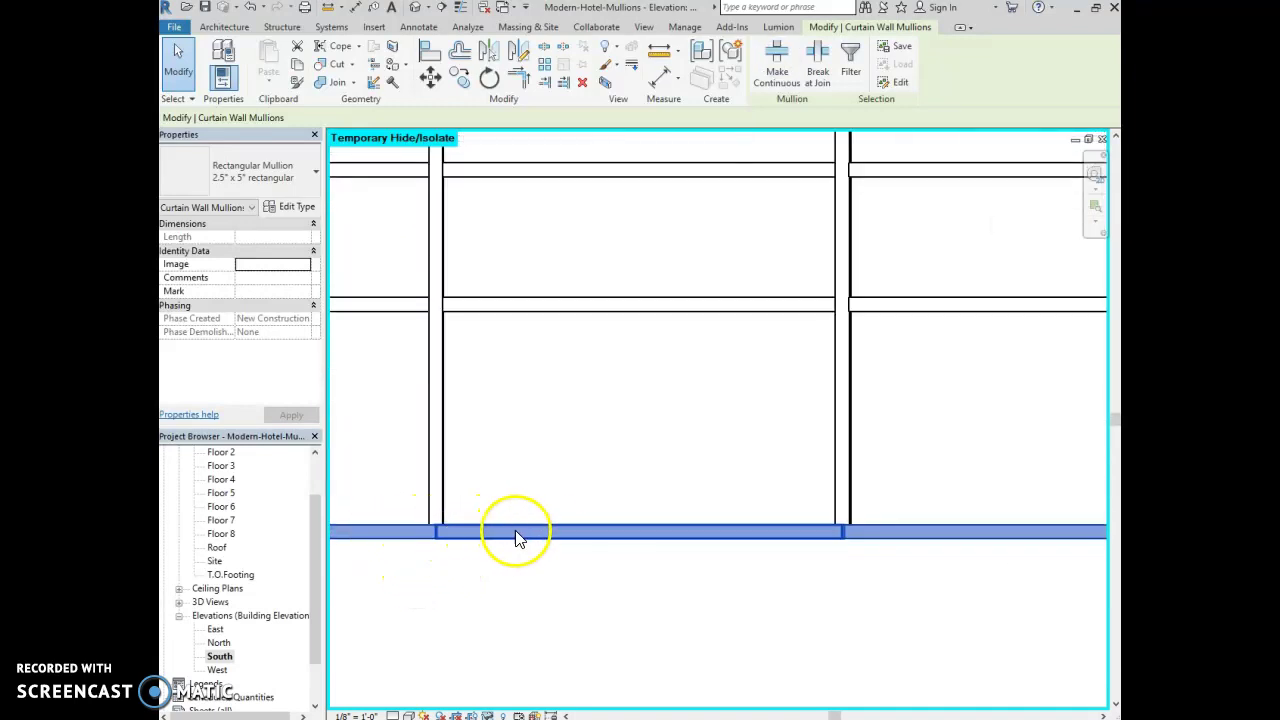
pyautogui.click(431, 532)
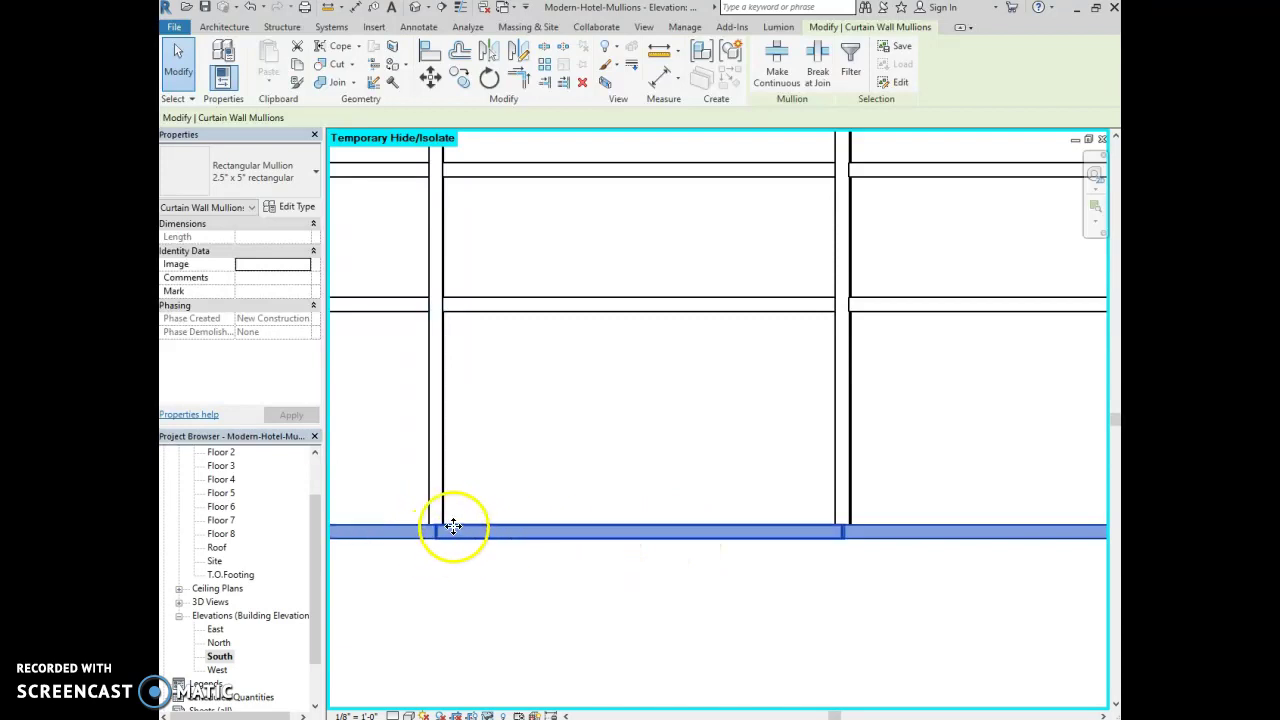
pyautogui.click(455, 587)
# Select all the top border mullions across the curtain walls and make them continuous over the vertical mullions
pyautogui.scroll(-3, 645, 620)
pyautogui.scroll(-2, 645, 652)
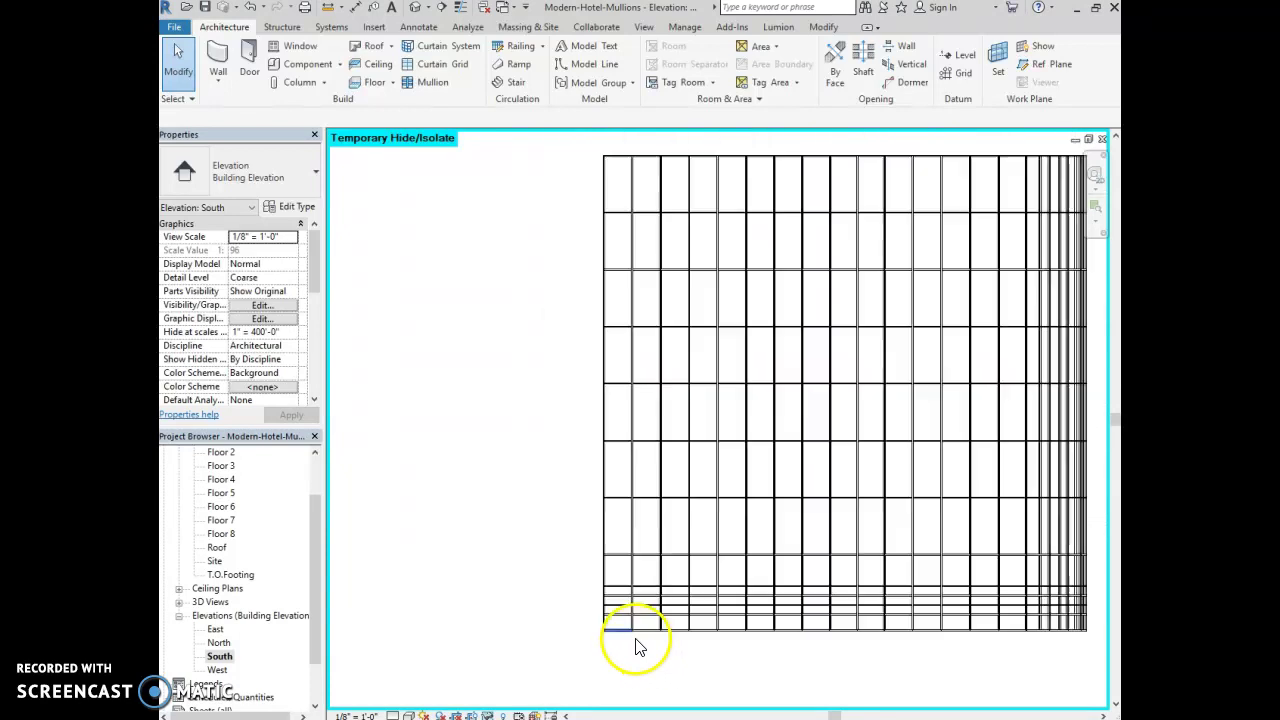
pyautogui.moveTo(846, 157); pyautogui.dragTo(718, 292, button='middle')
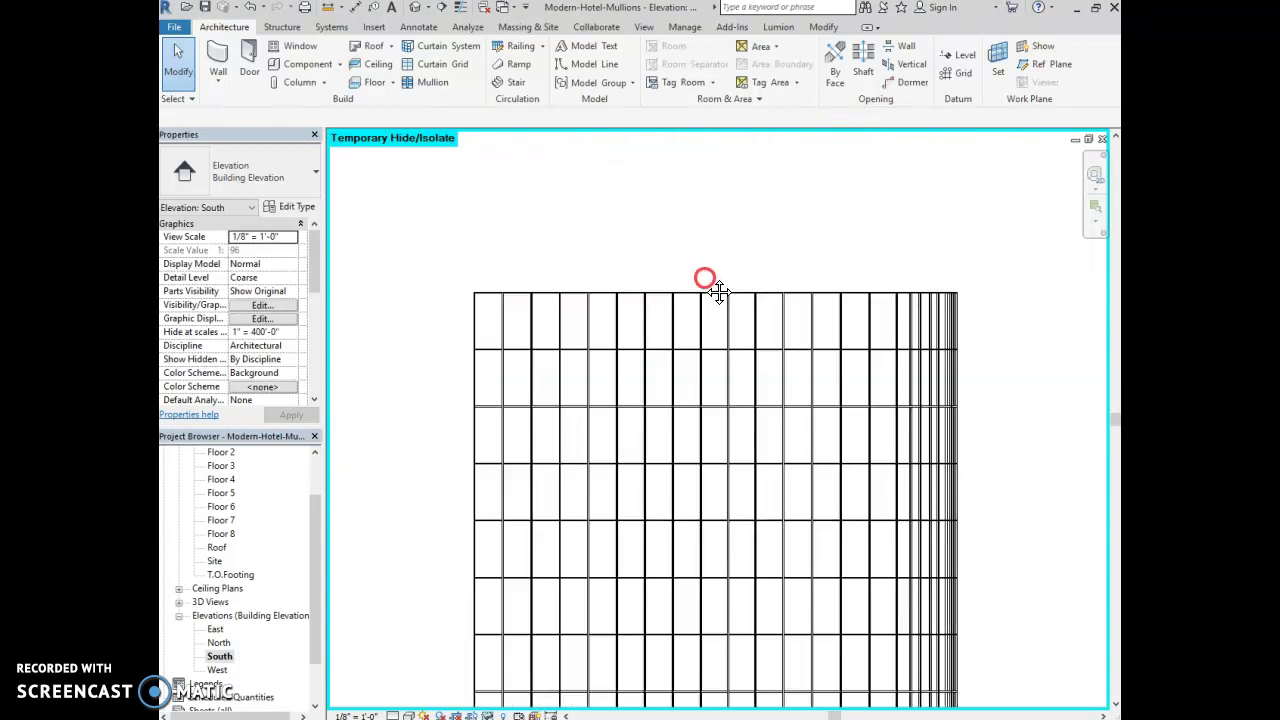
pyautogui.scroll(2, 600, 290)
pyautogui.moveTo(686, 246); pyautogui.dragTo(593, 240, button='middle')
pyautogui.scroll(-2, 372, 249)
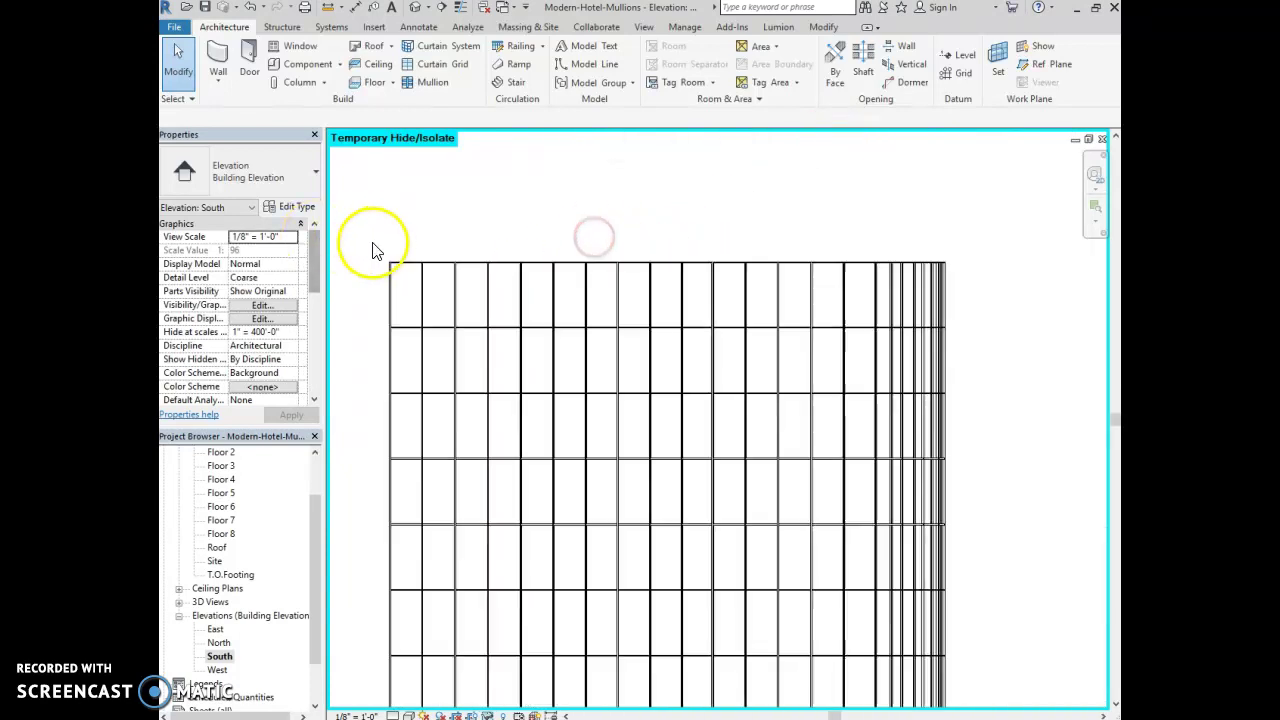
pyautogui.moveTo(364, 242); pyautogui.dragTo(960, 269)
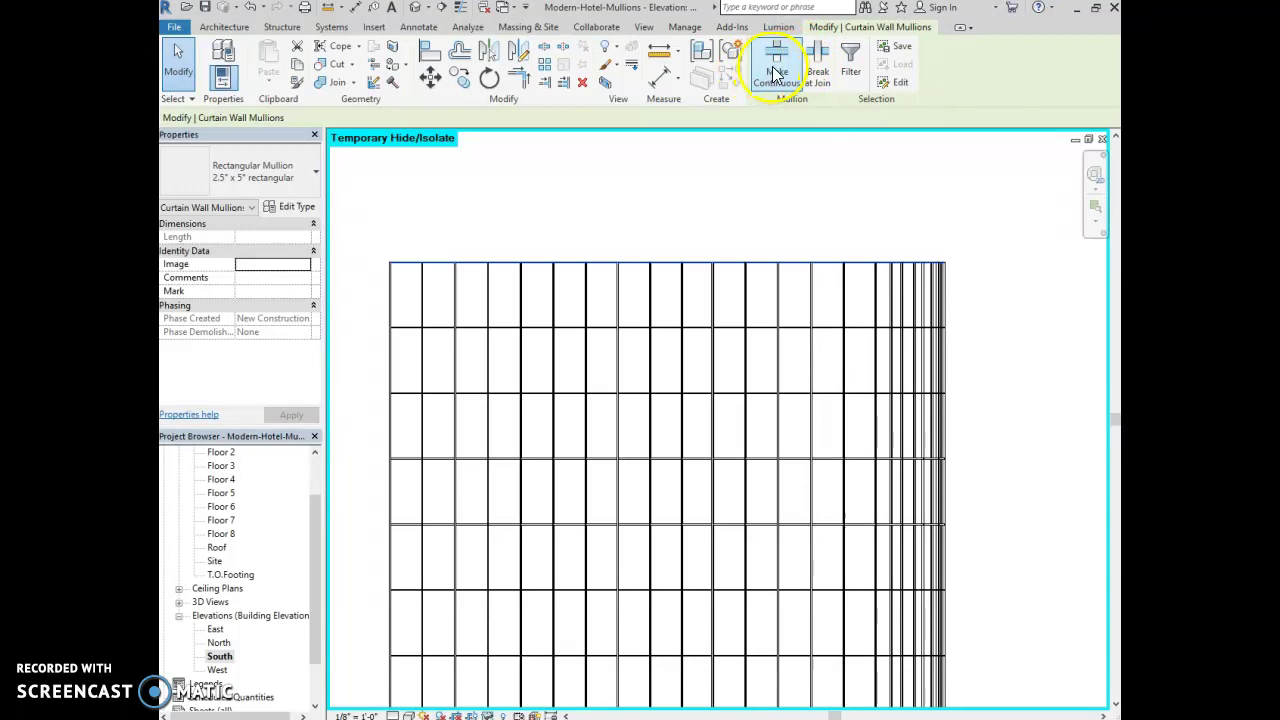
pyautogui.scroll(3, 762, 236)
pyautogui.scroll(8, 750, 245)
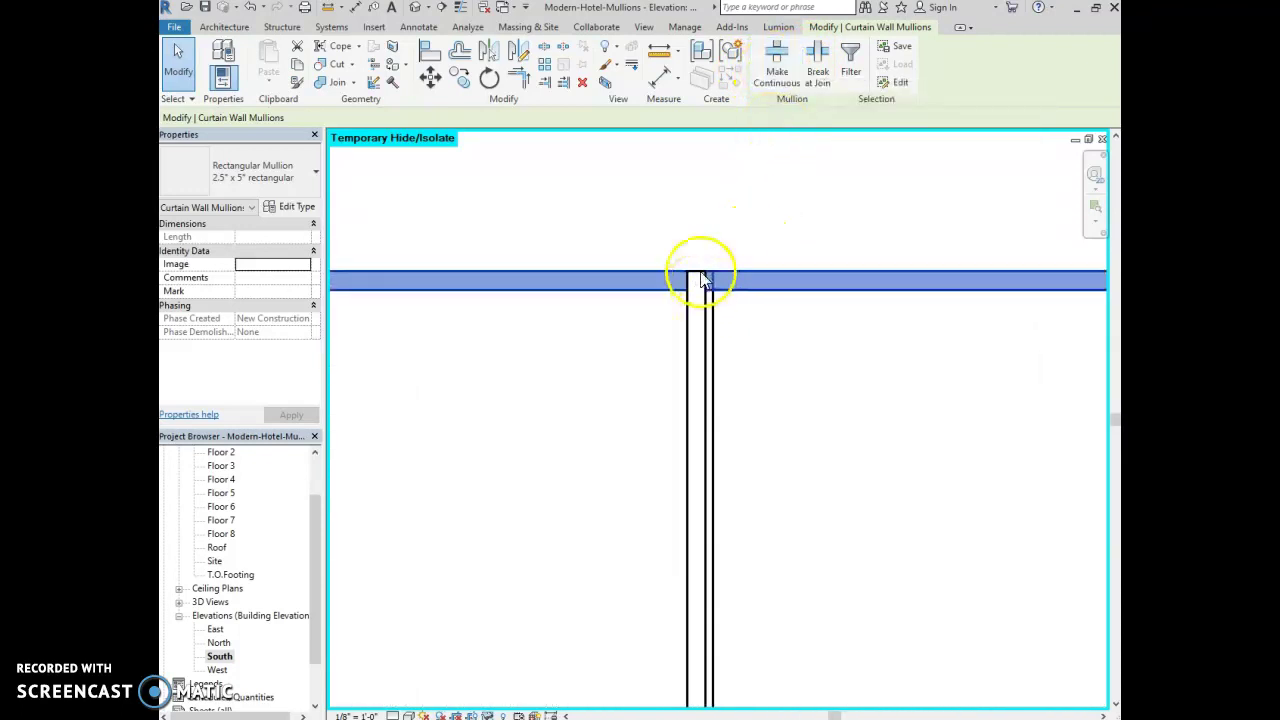
pyautogui.click(776, 62)
pyautogui.click(698, 310)
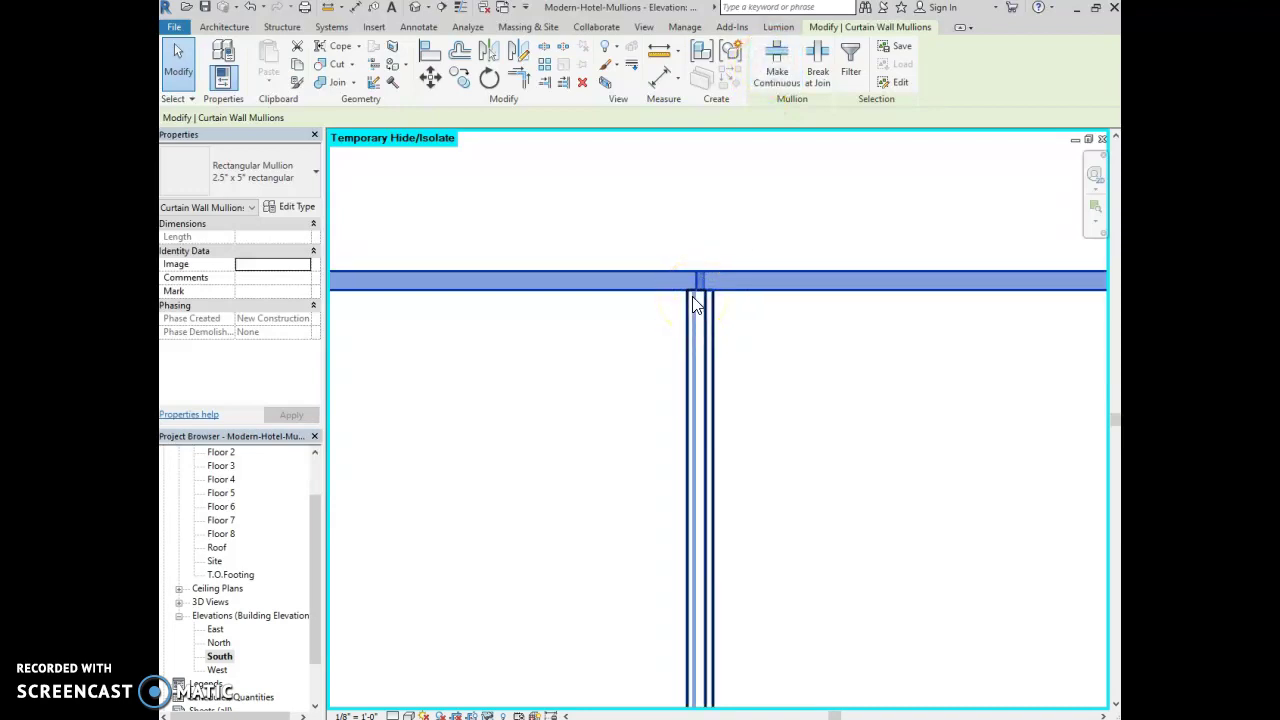
pyautogui.scroll(-6, 688, 290)
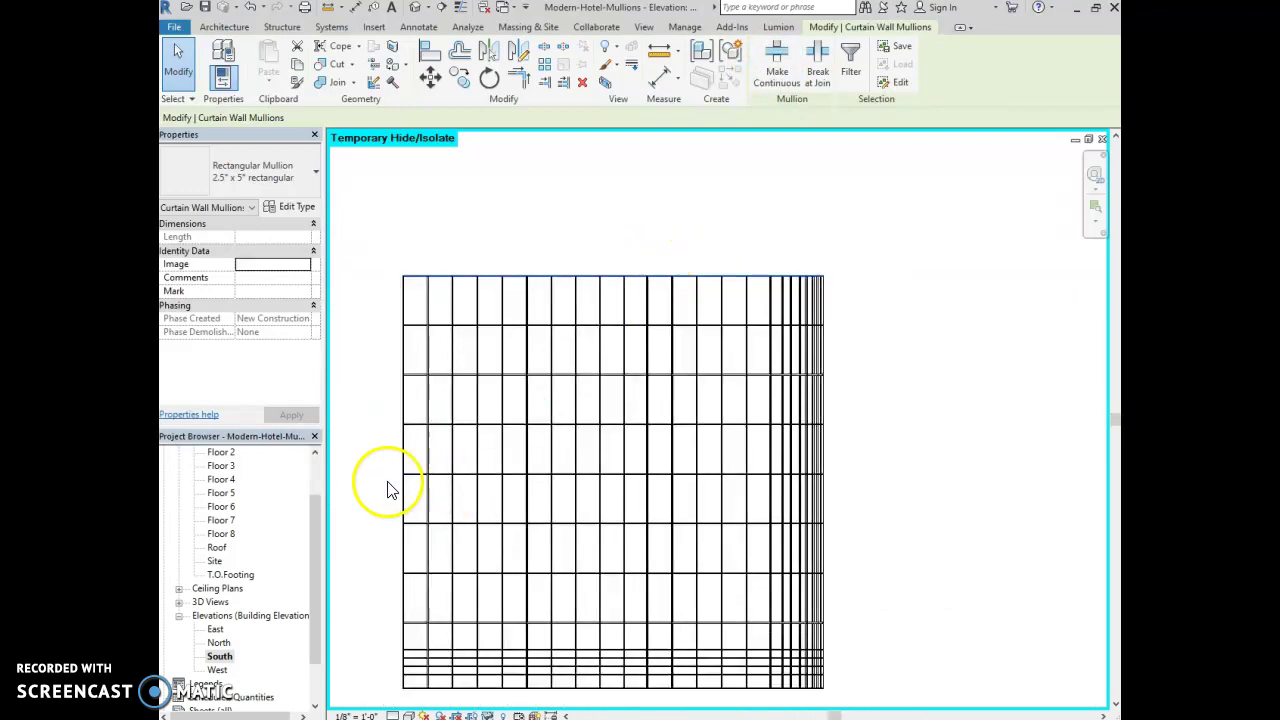
pyautogui.click(388, 488)
# Reset the temporary hide/isolate in the South elevation to bring back the rest of the hotel
pyautogui.moveTo(553, 523); pyautogui.dragTo(605, 452, button='middle')
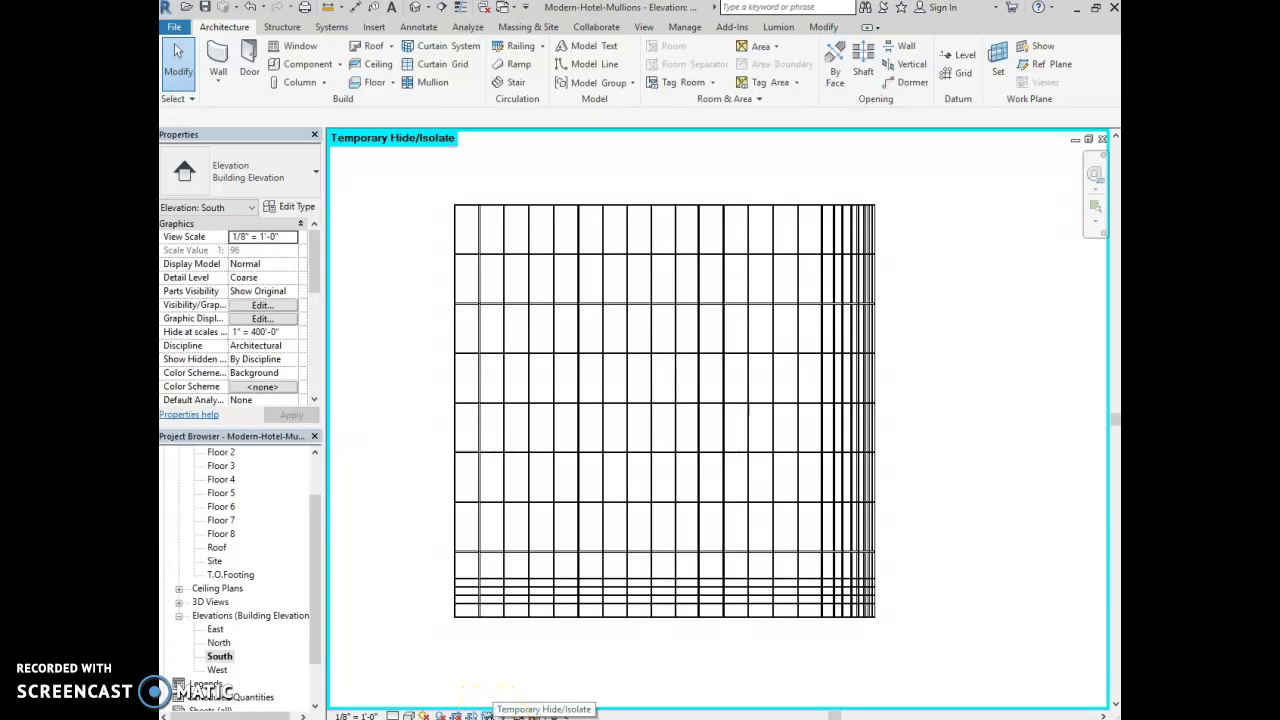
pyautogui.click(487, 716)
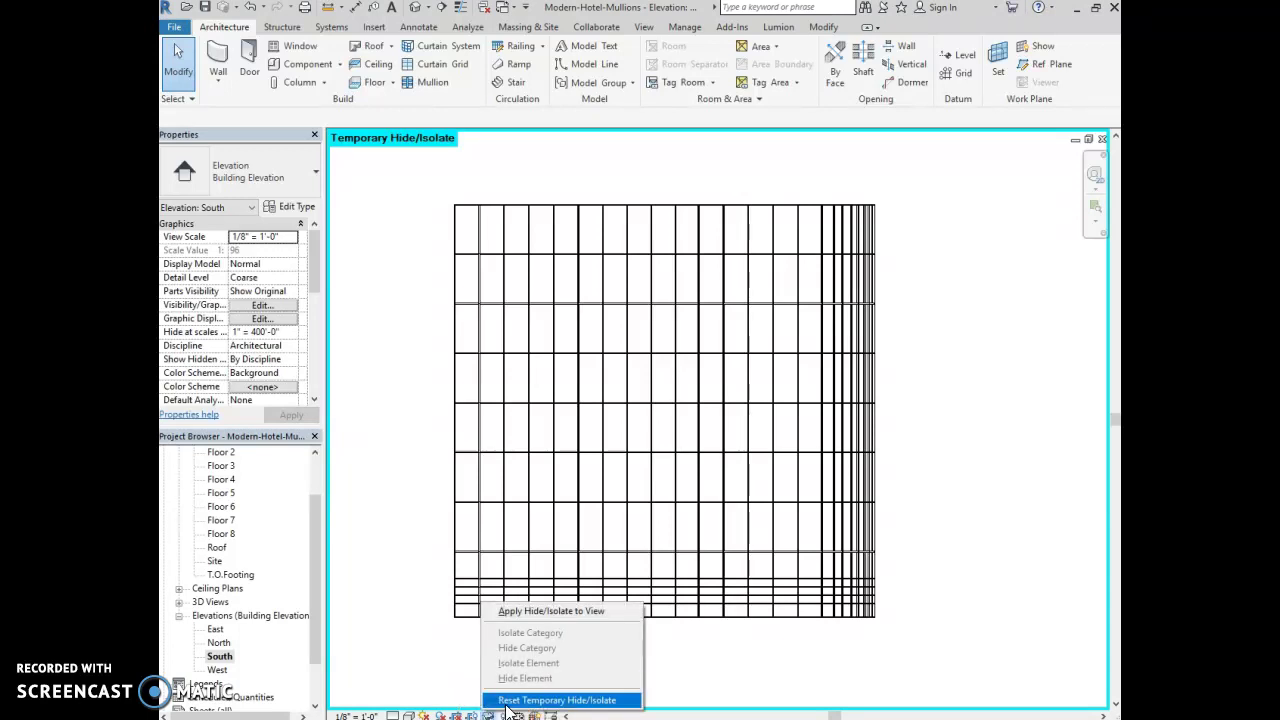
pyautogui.click(507, 703)
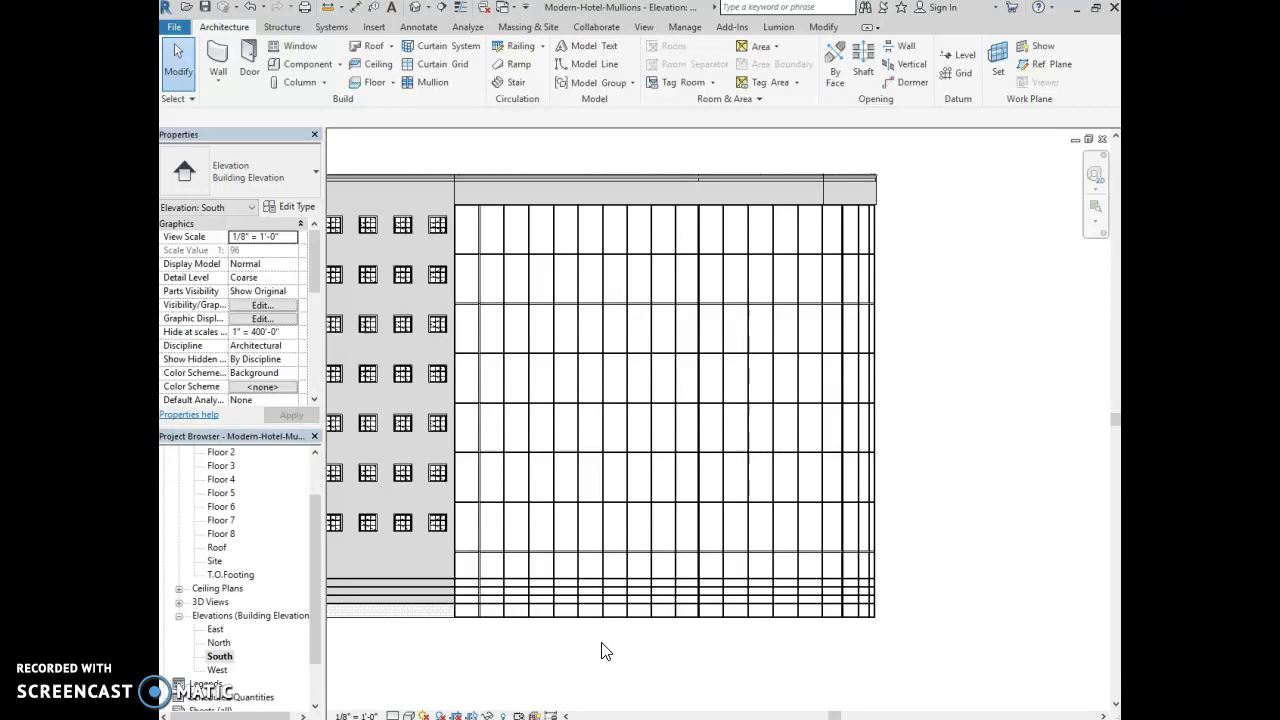
# Open the Floor 1 floor plan and start a new wall using the Curtain Wall Storefront type
pyautogui.moveTo(317, 548); pyautogui.dragTo(315, 491)
pyautogui.doubleClick(221, 493)
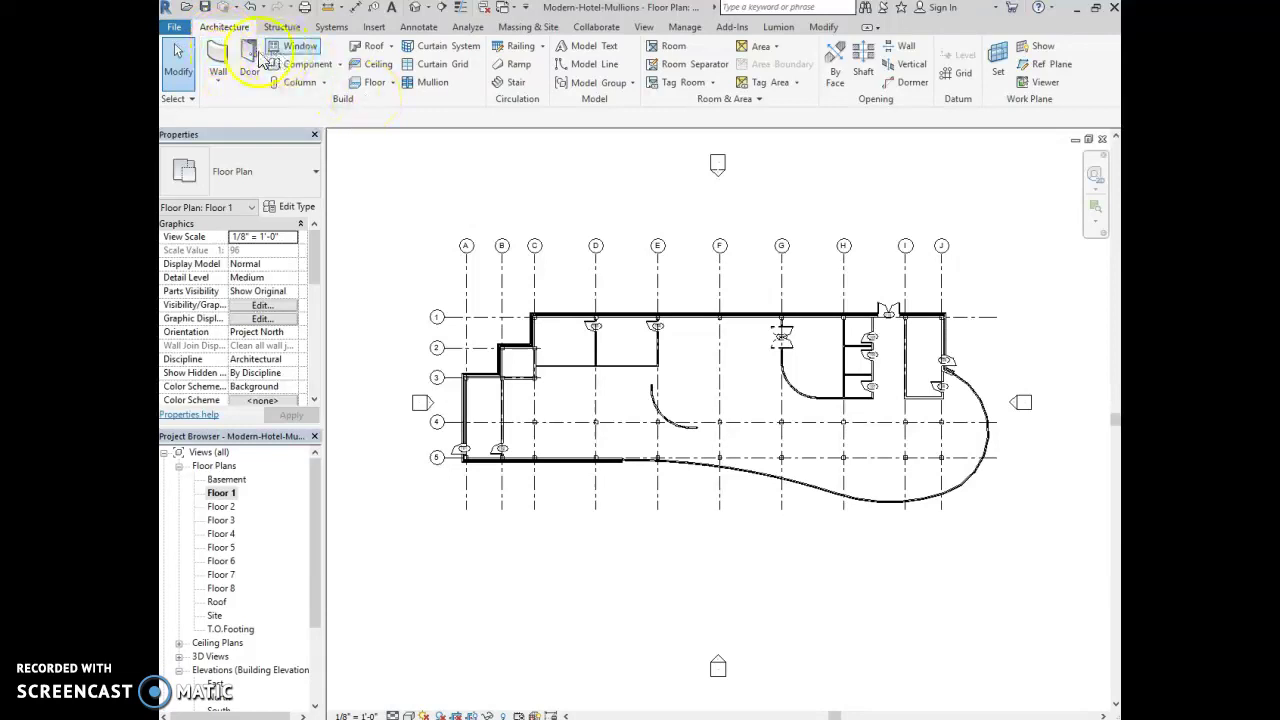
pyautogui.click(223, 56)
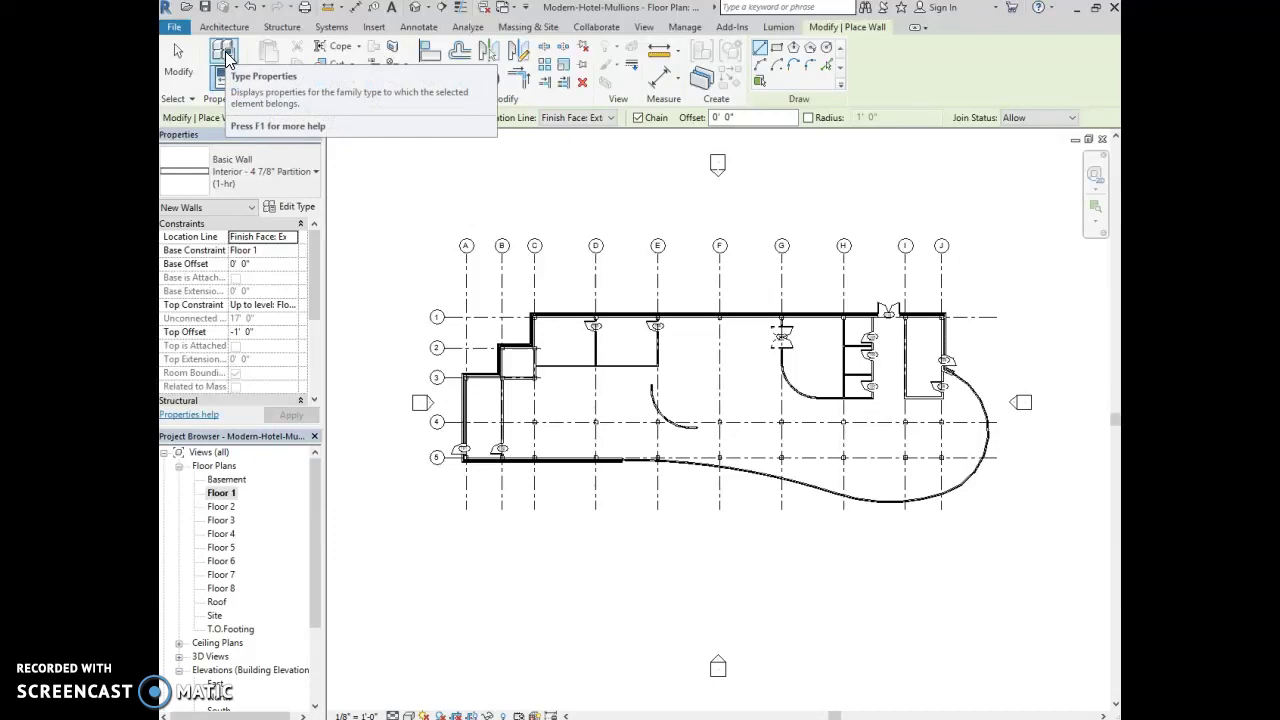
pyautogui.click(295, 197)
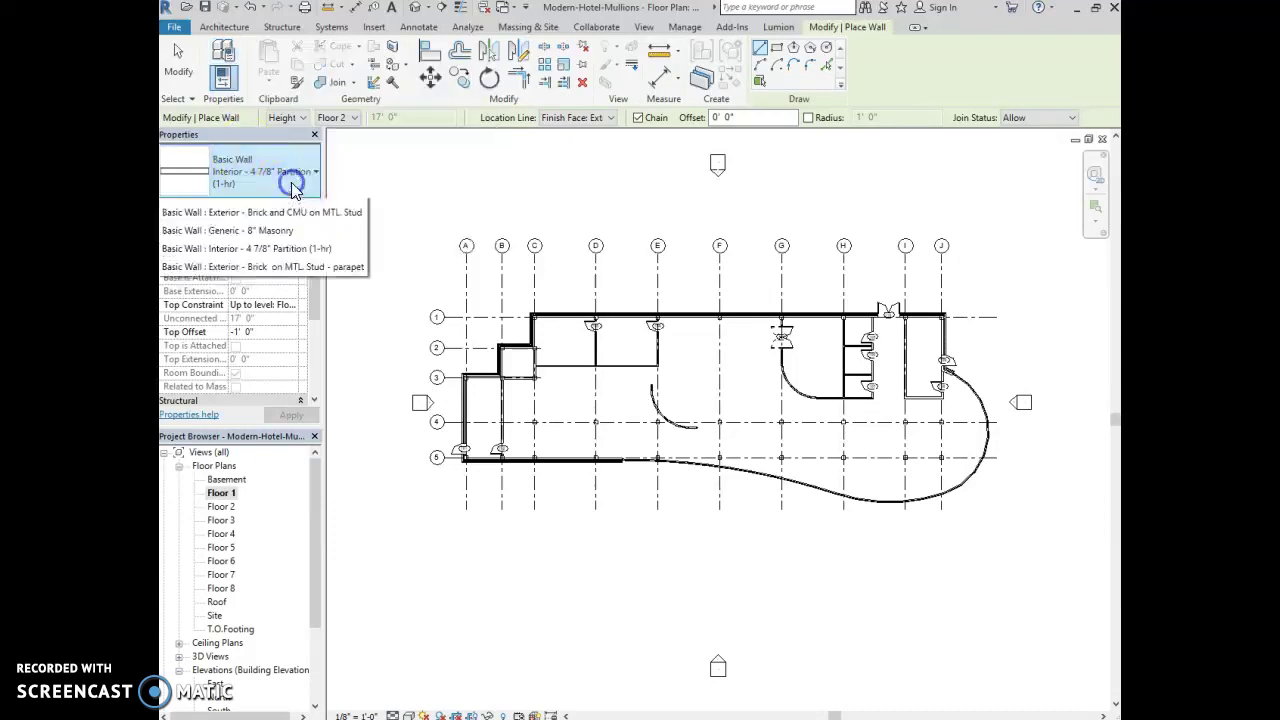
pyautogui.scroll(-3, 270, 332)
pyautogui.scroll(-1, 266, 334)
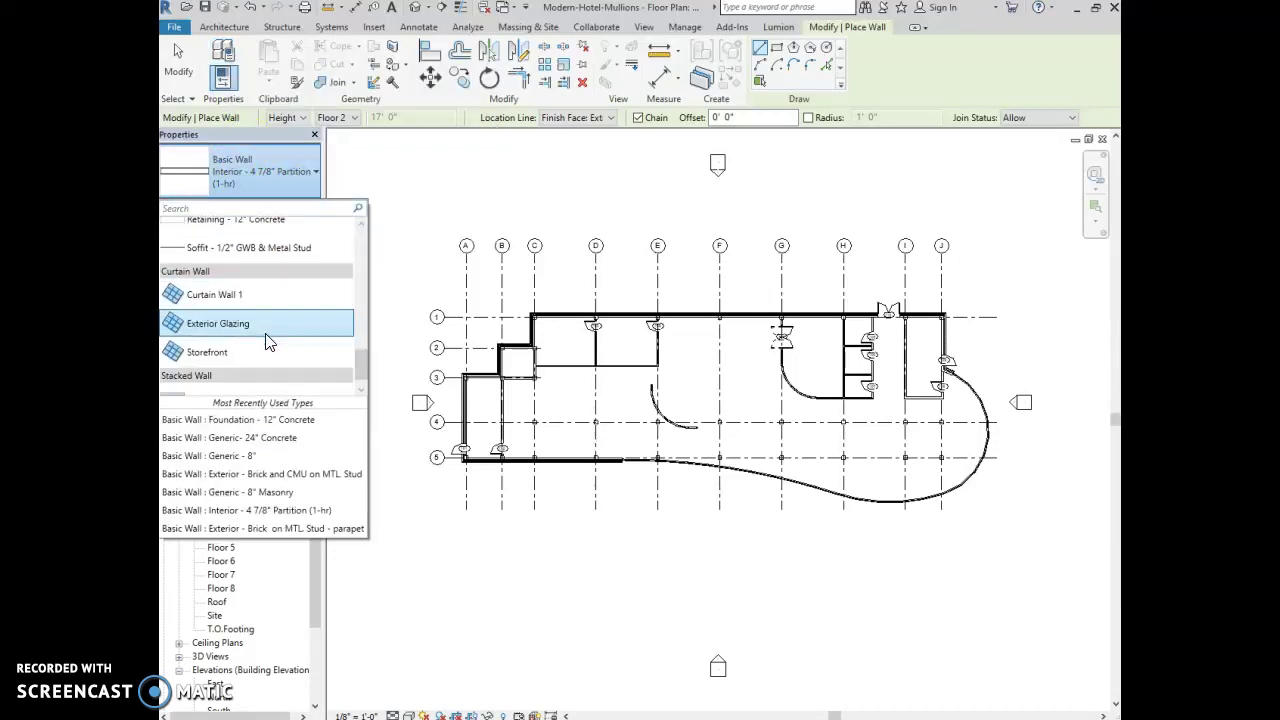
pyautogui.click(223, 276)
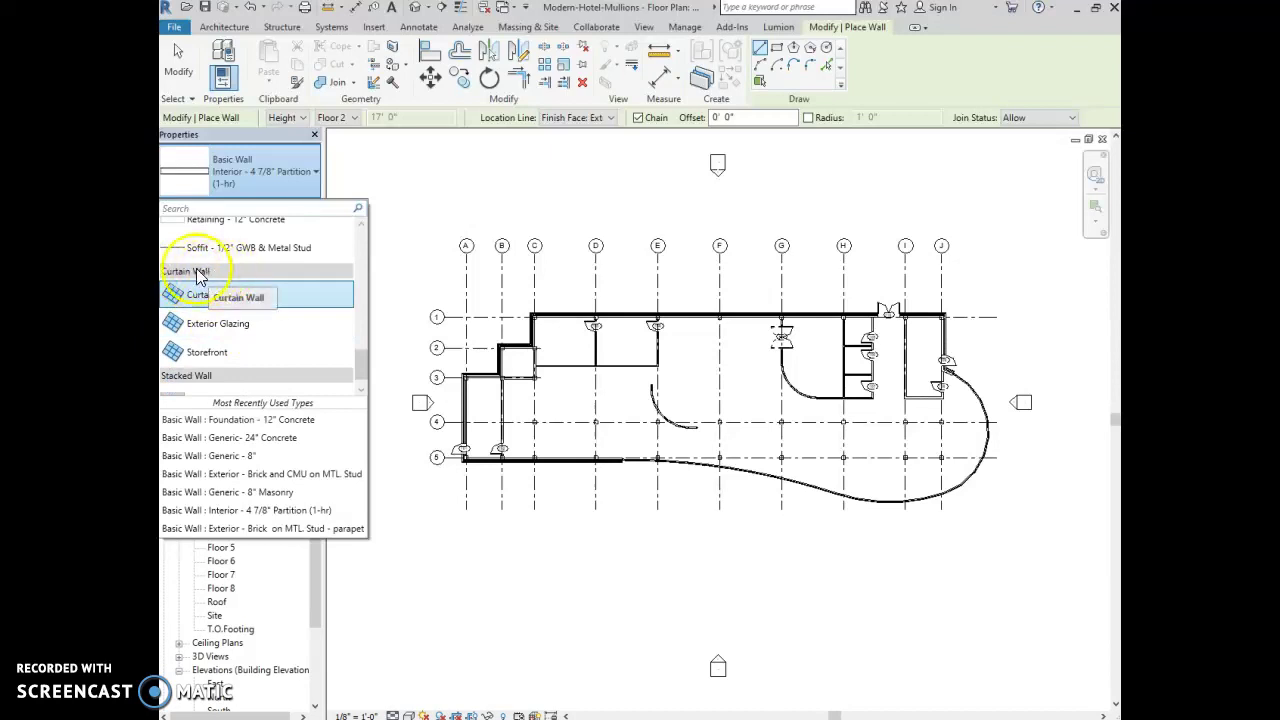
pyautogui.click(225, 352)
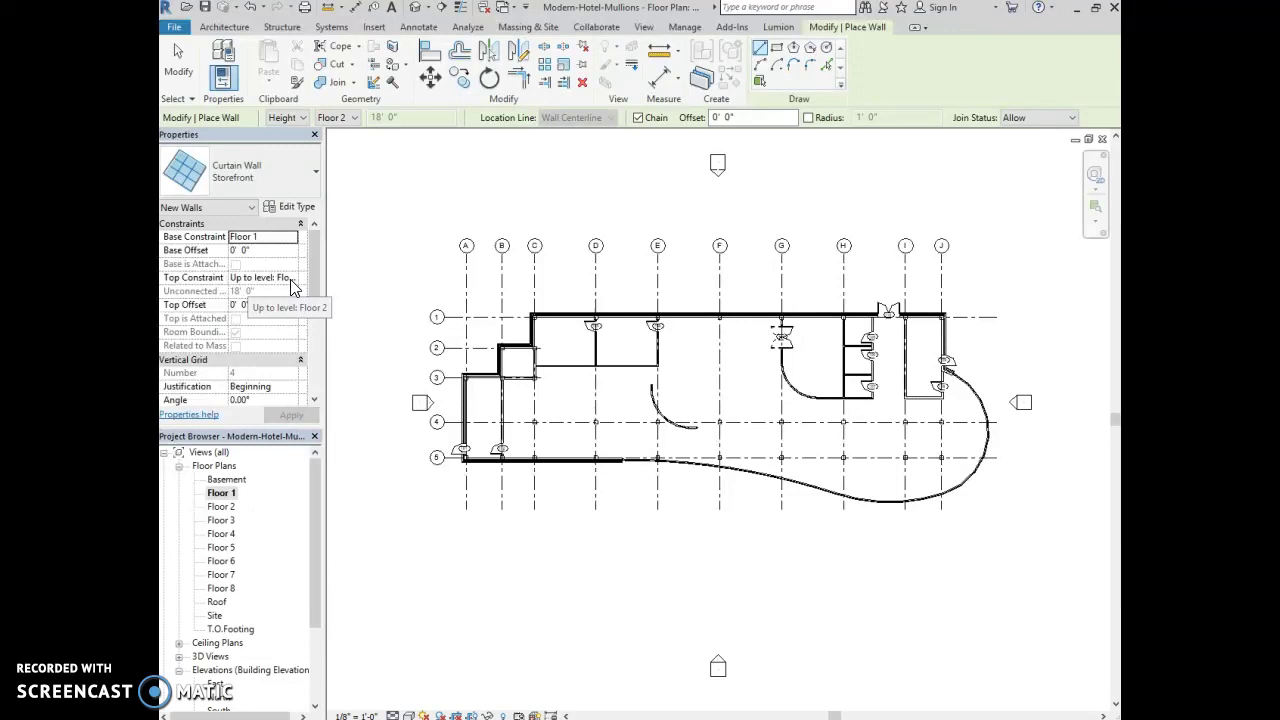
# Set the new storefront wall's top offset to -6' and apply it
pyautogui.click(257, 305)
pyautogui.click(206, 307)
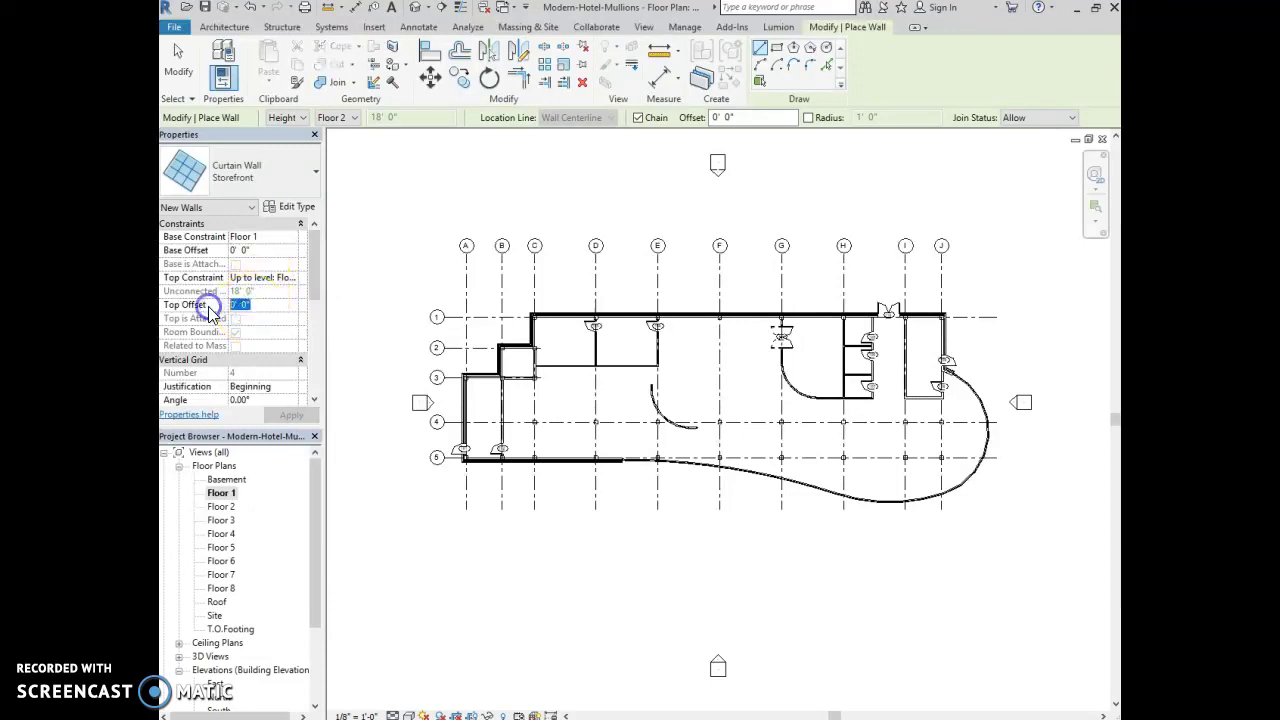
pyautogui.write('-6')
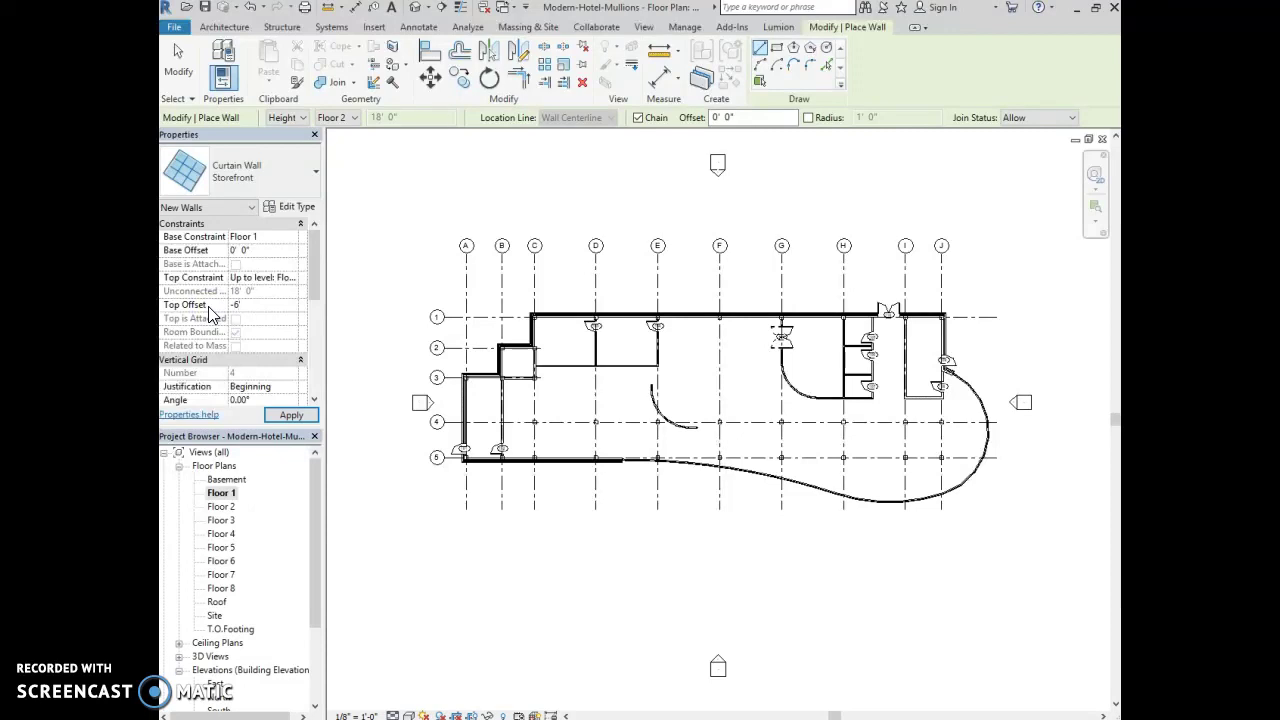
pyautogui.click(287, 416)
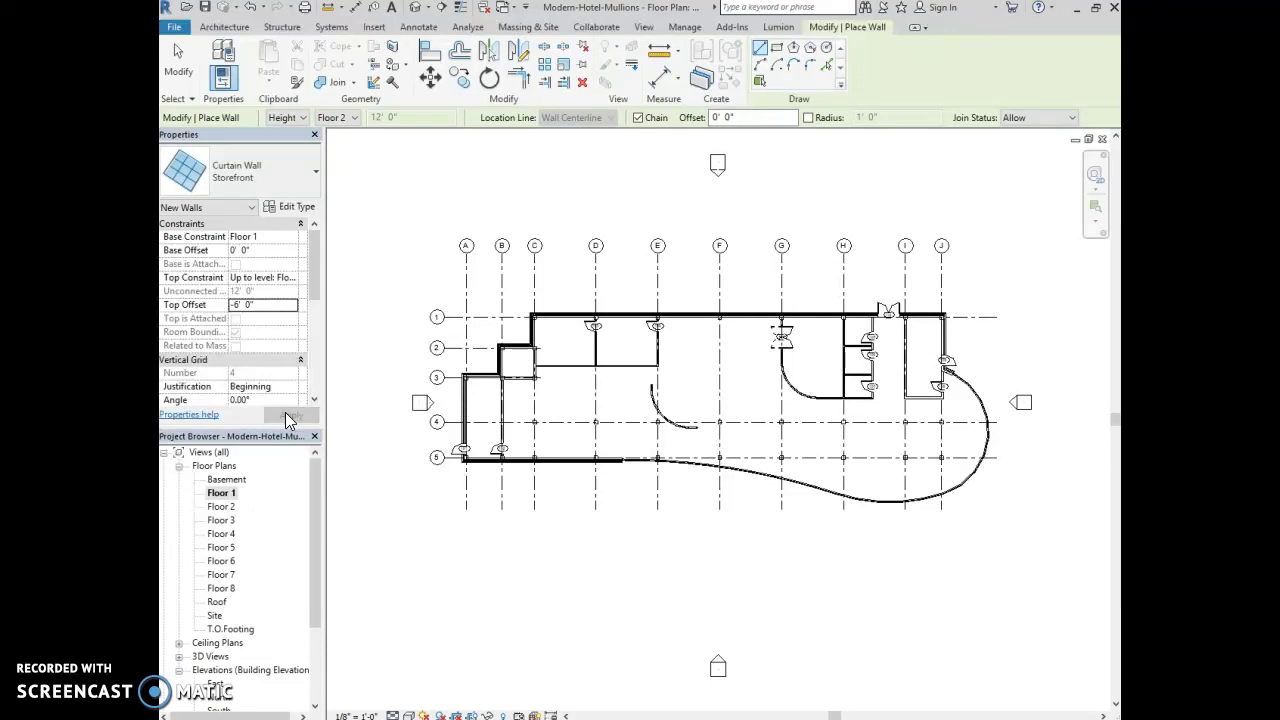
# Draw a storefront wall about 14'-6" long inside the south brick wall, from 1'-3" left of grid D toward grid C
pyautogui.click(600, 468)
pyautogui.scroll(2, 596, 483)
pyautogui.scroll(3, 596, 483)
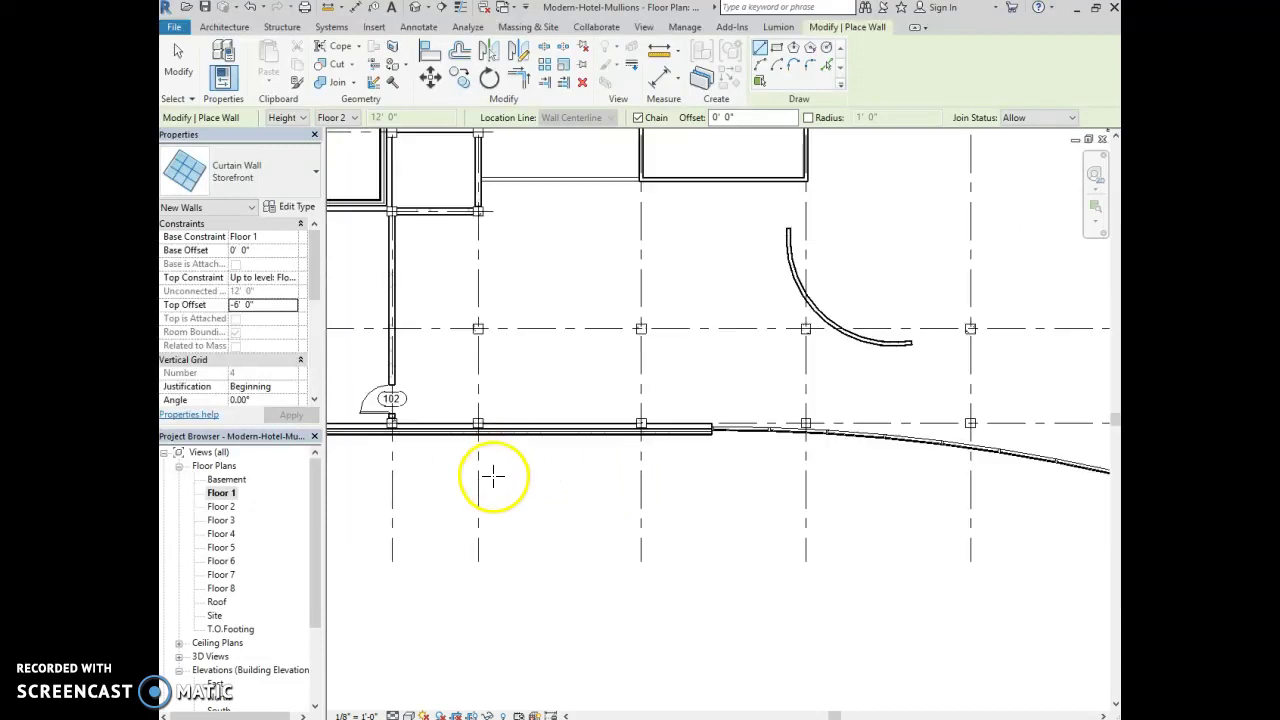
pyautogui.scroll(1, 493, 477)
pyautogui.click(663, 418)
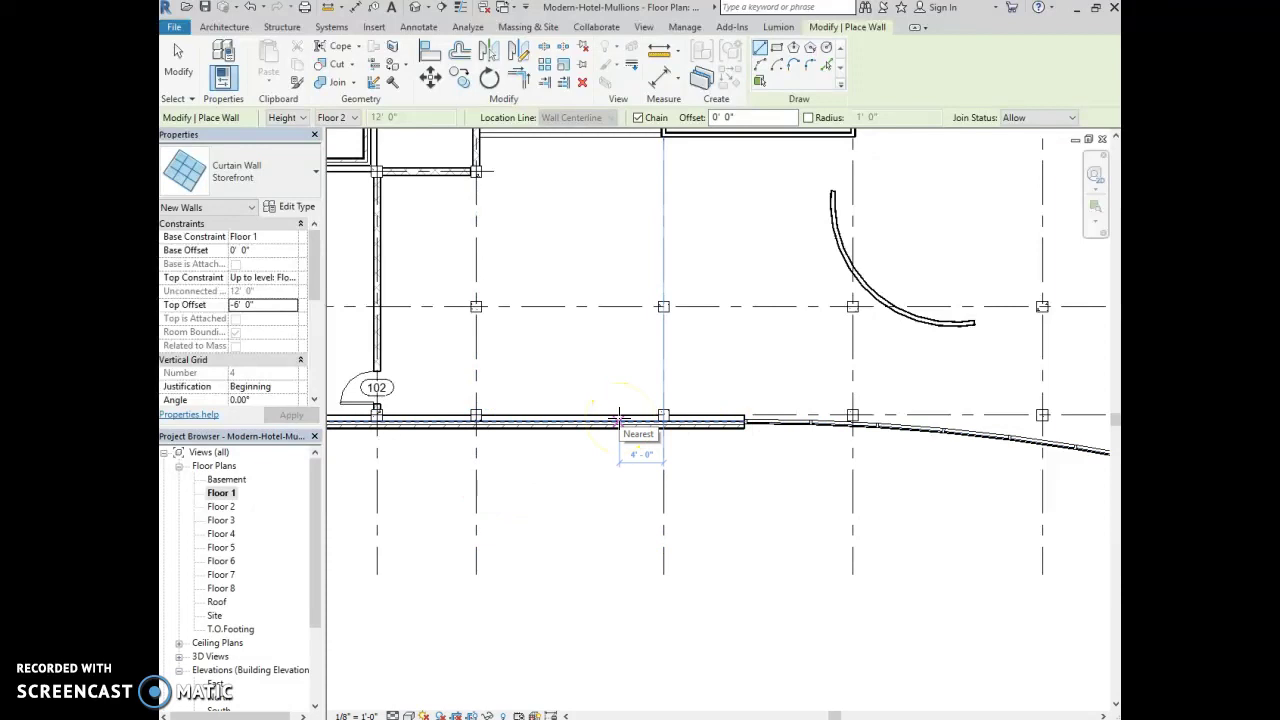
pyautogui.click(663, 455)
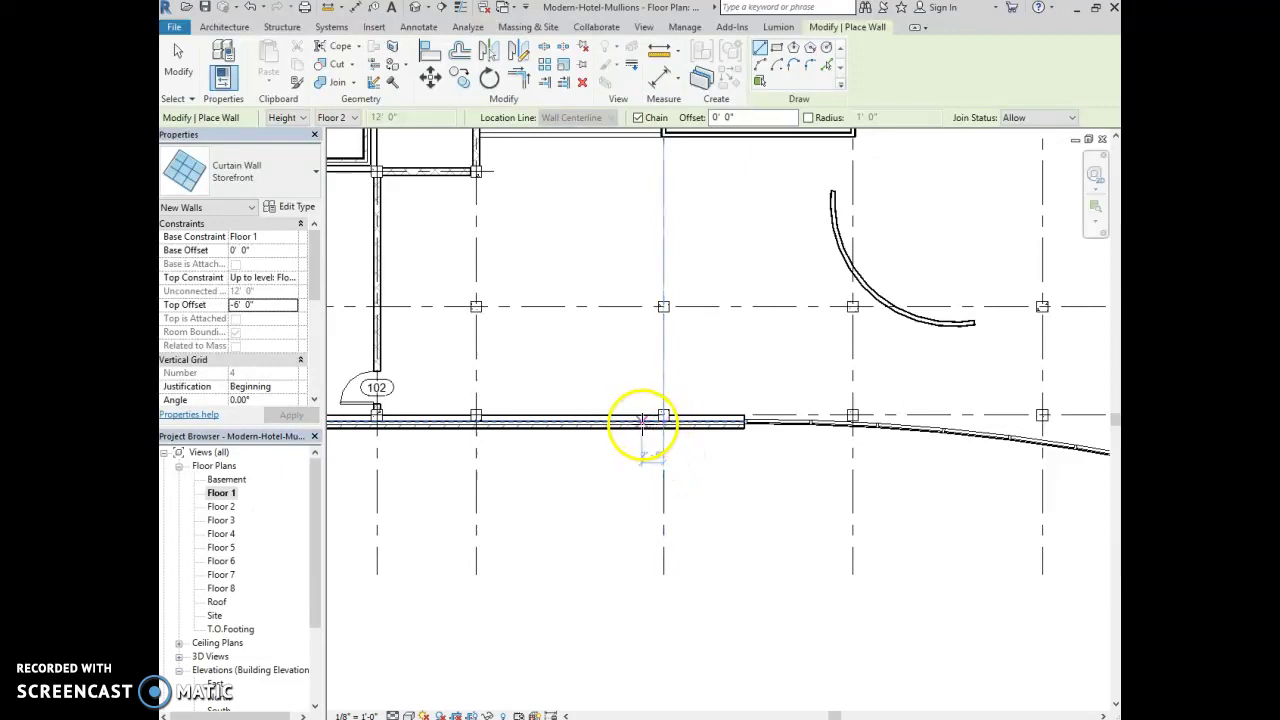
pyautogui.scroll(3, 645, 422)
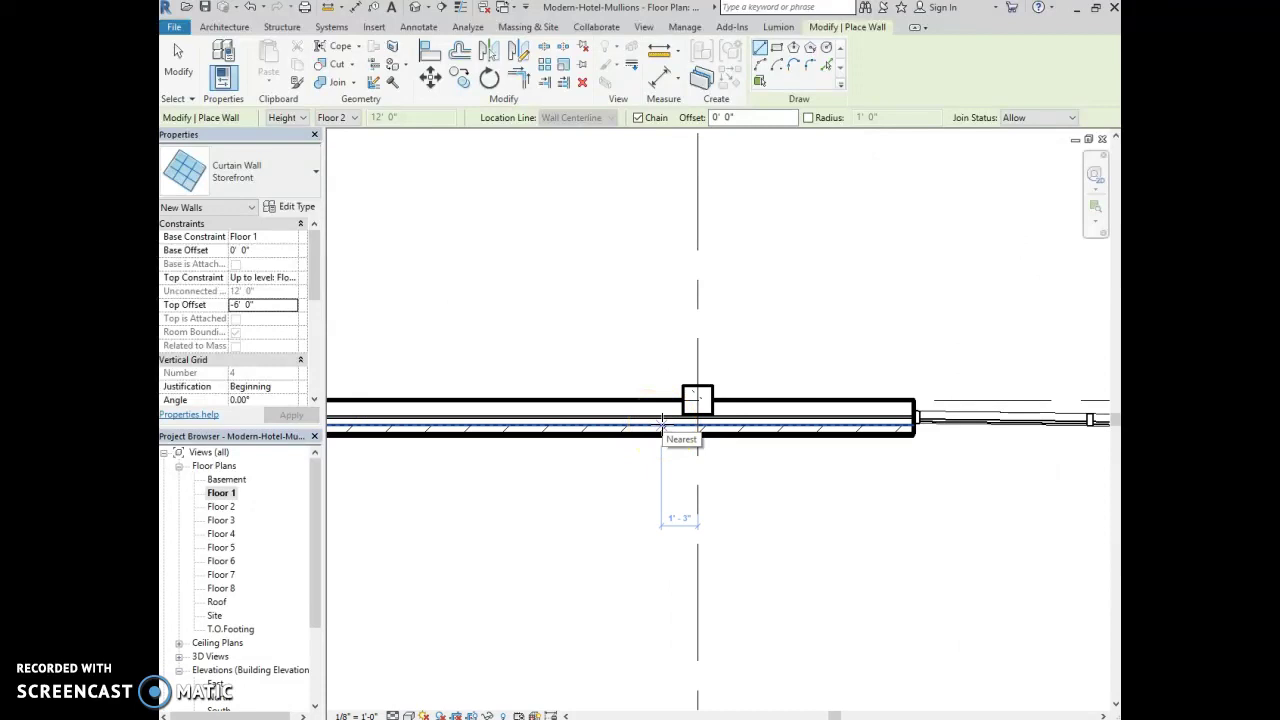
pyautogui.click(662, 420)
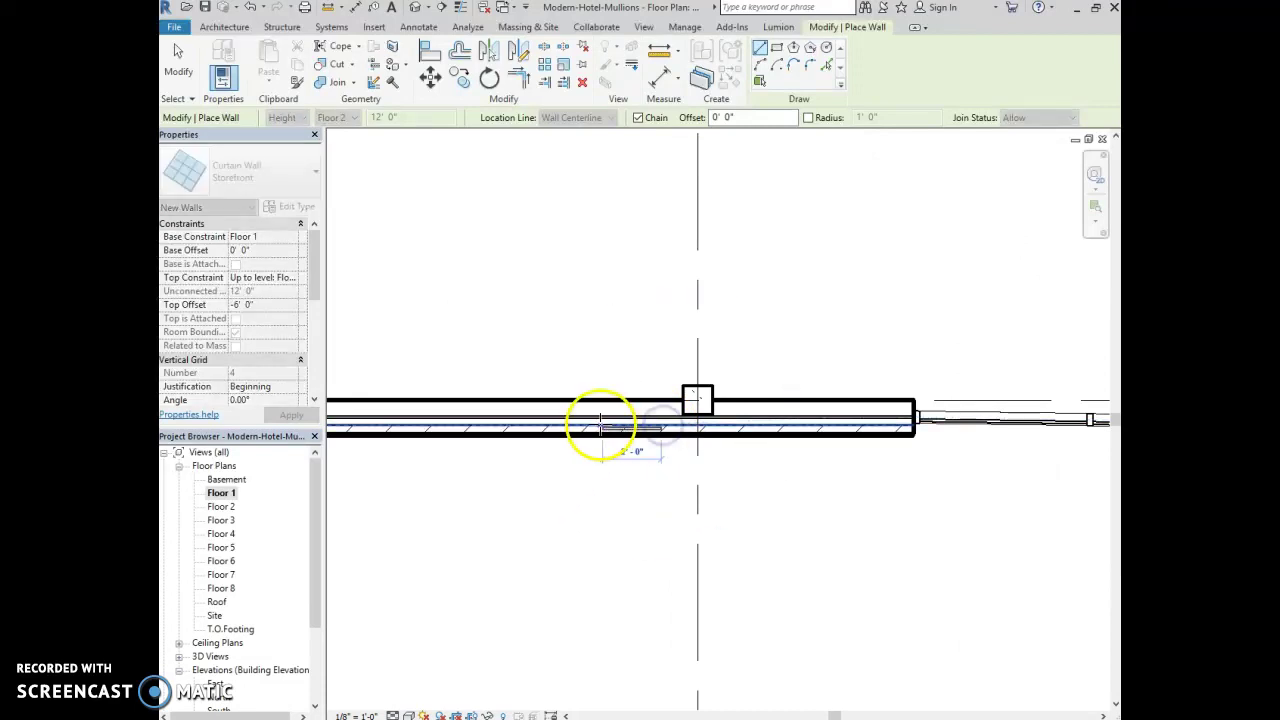
pyautogui.scroll(-2, 592, 425)
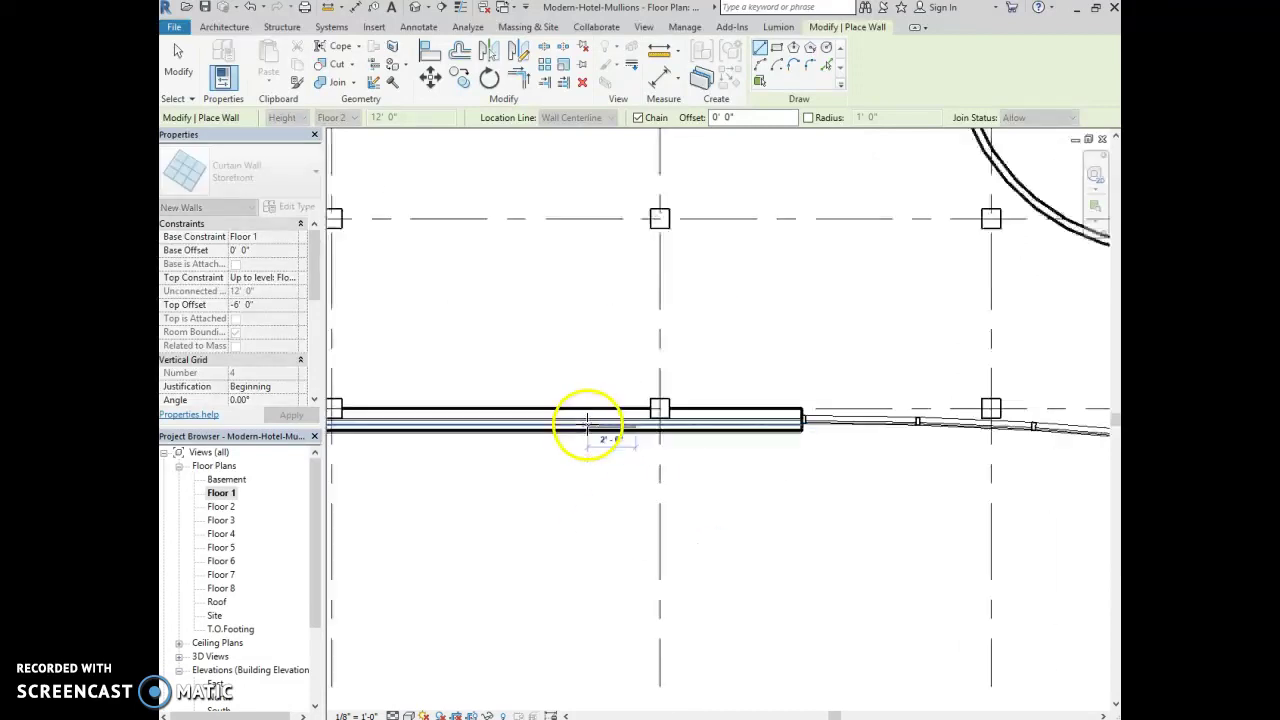
pyautogui.click(357, 427)
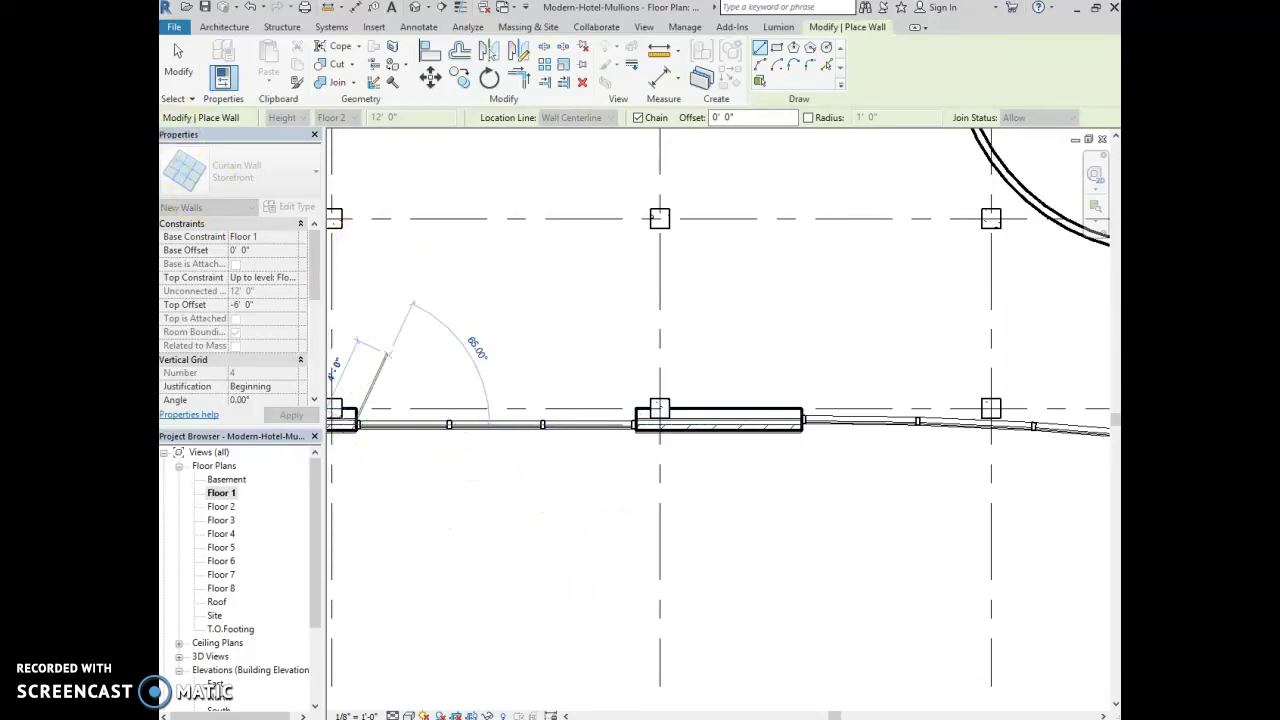
pyautogui.click(178, 62)
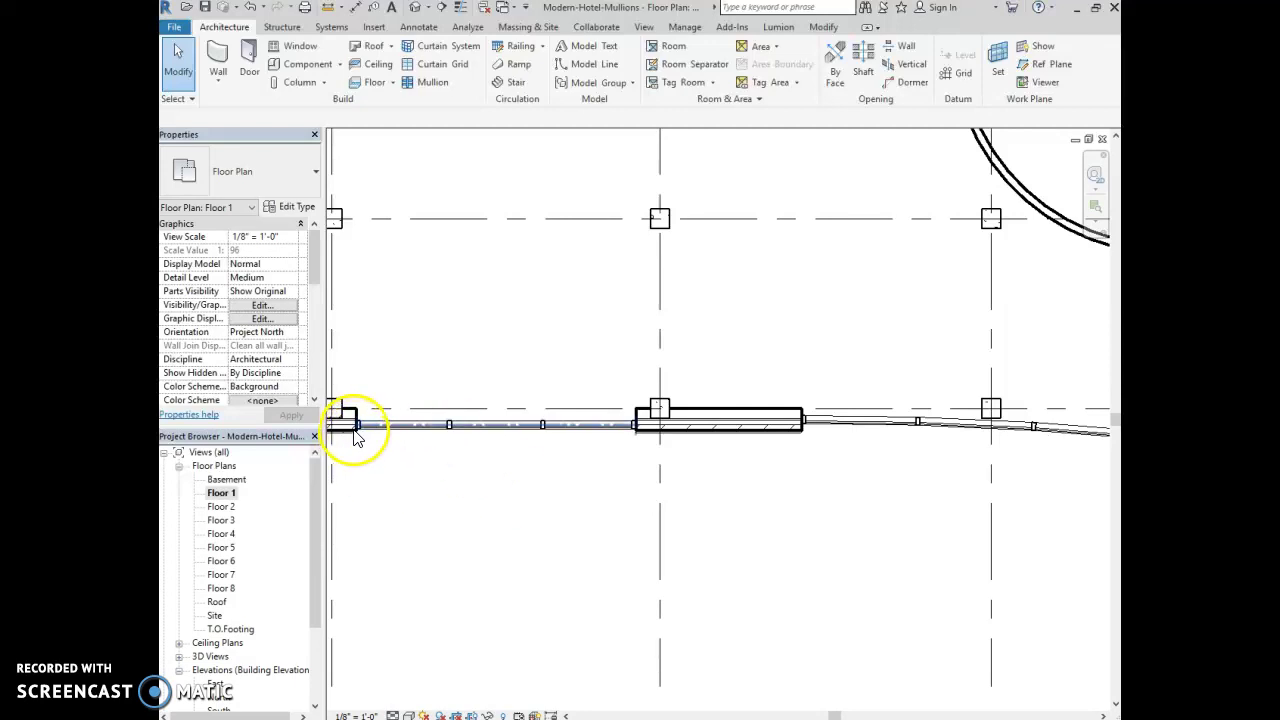
# Check the new storefront wall's length and its distance from grid D on the Floor 1 plan
pyautogui.click(497, 434)
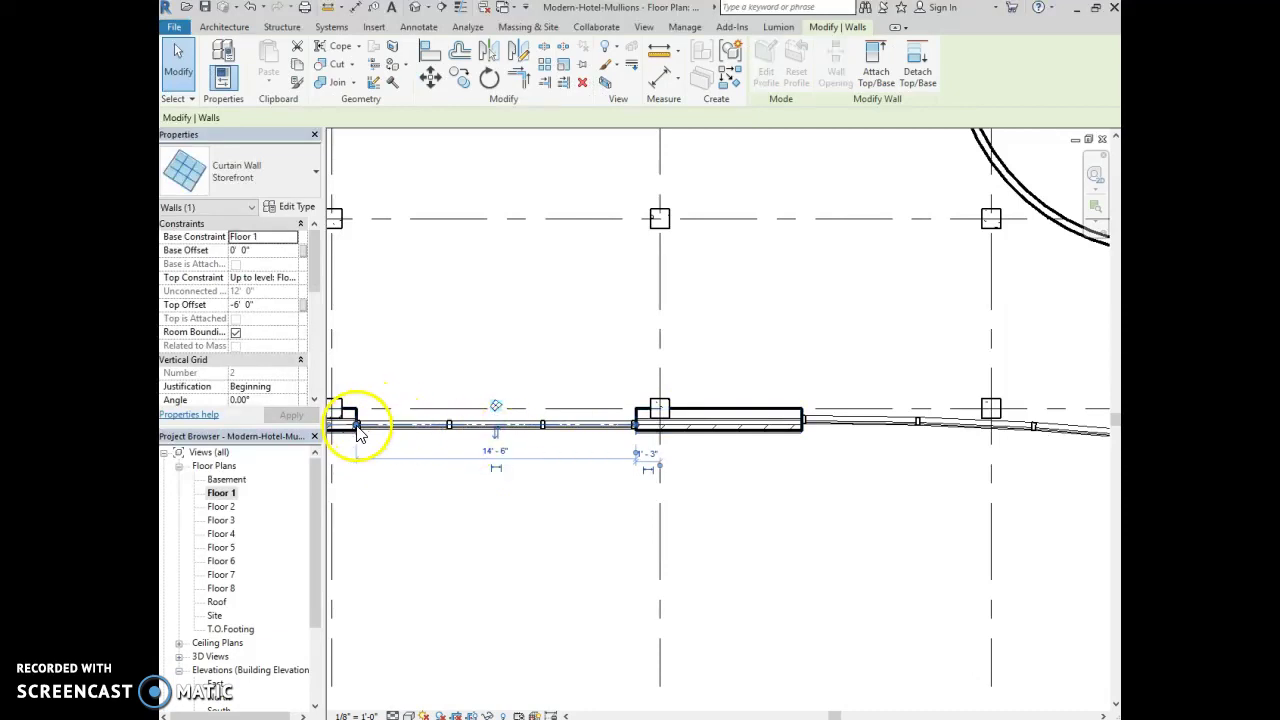
pyautogui.click(540, 550)
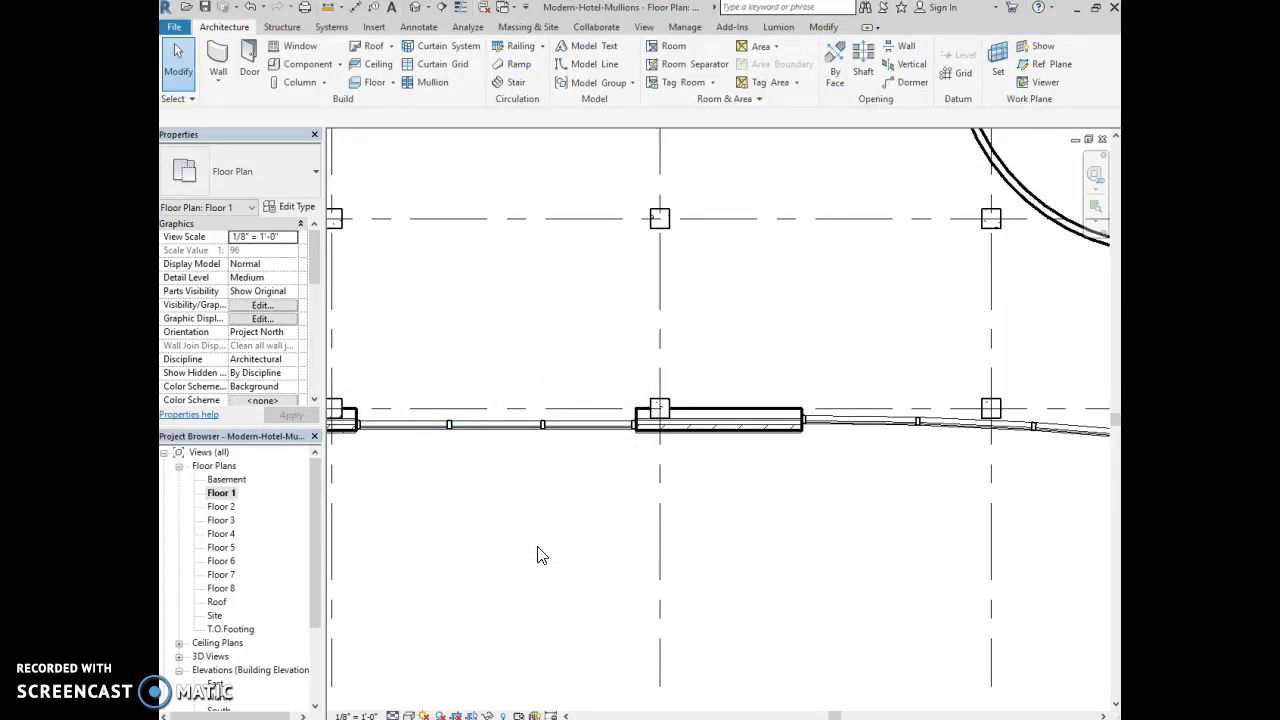
pyautogui.click(514, 424)
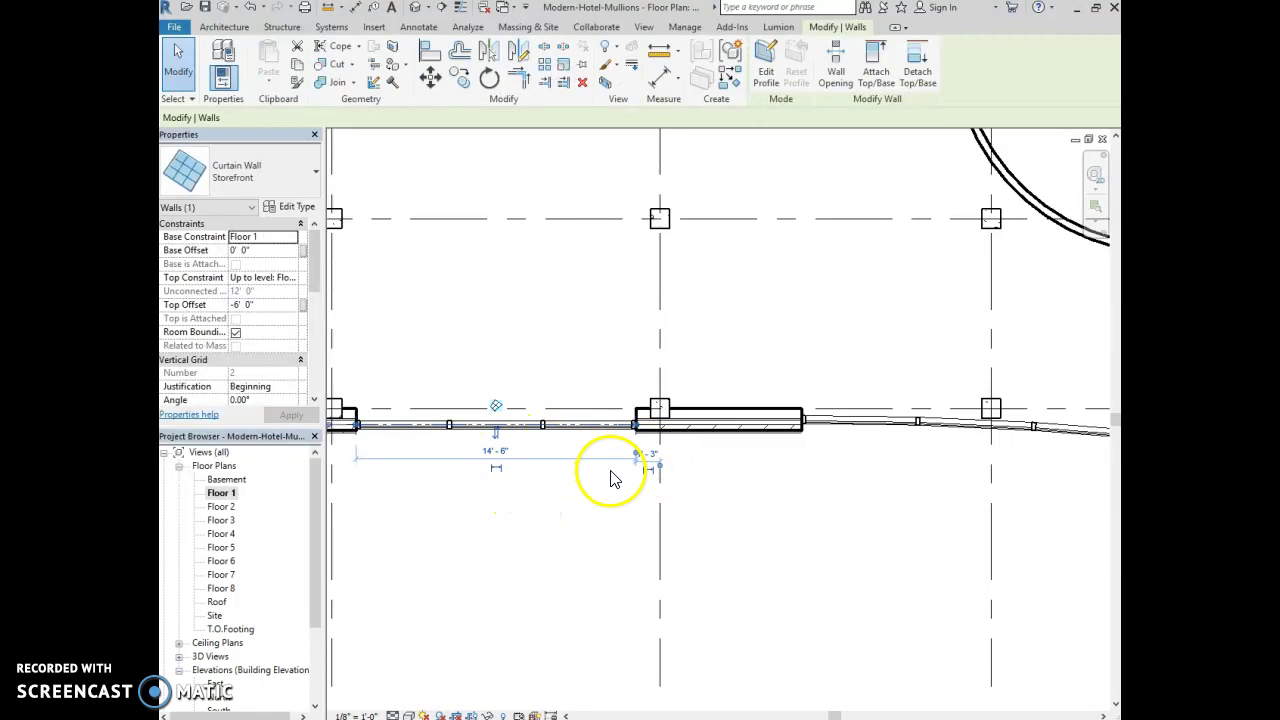
pyautogui.click(581, 531)
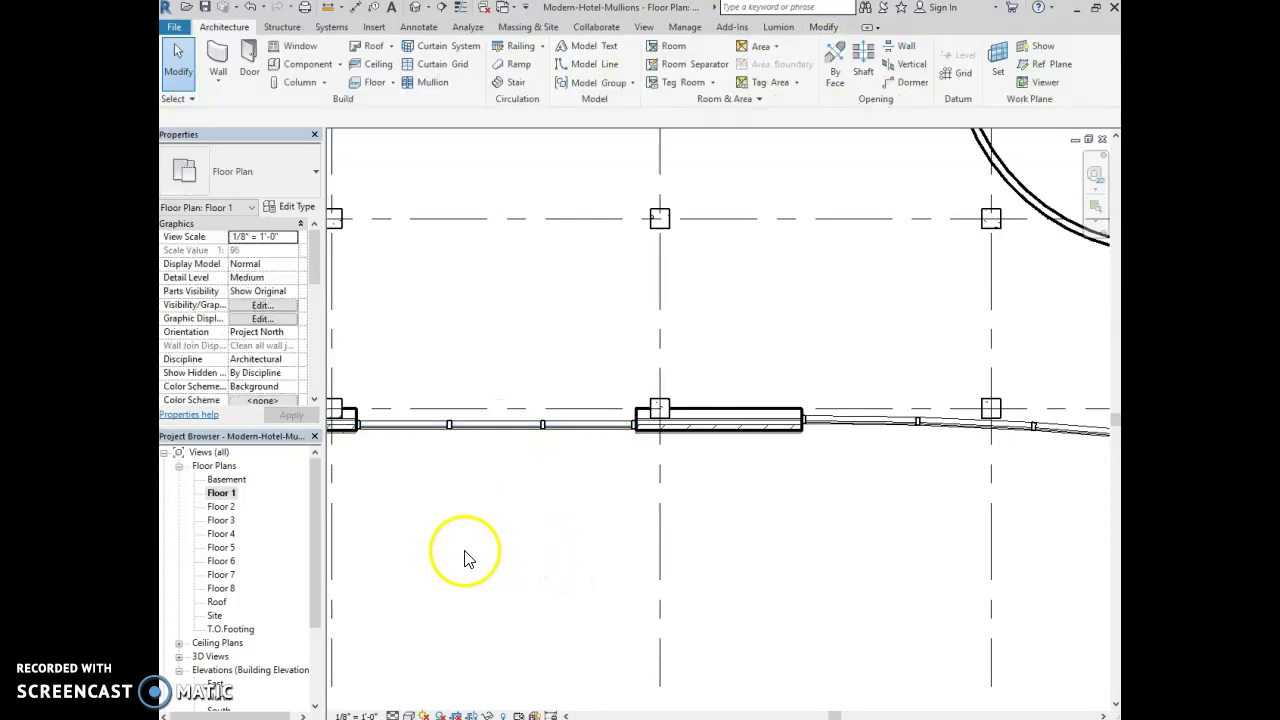
# Open the South elevation at the new storefront in the brick wall
pyautogui.moveTo(316, 556); pyautogui.dragTo(316, 598)
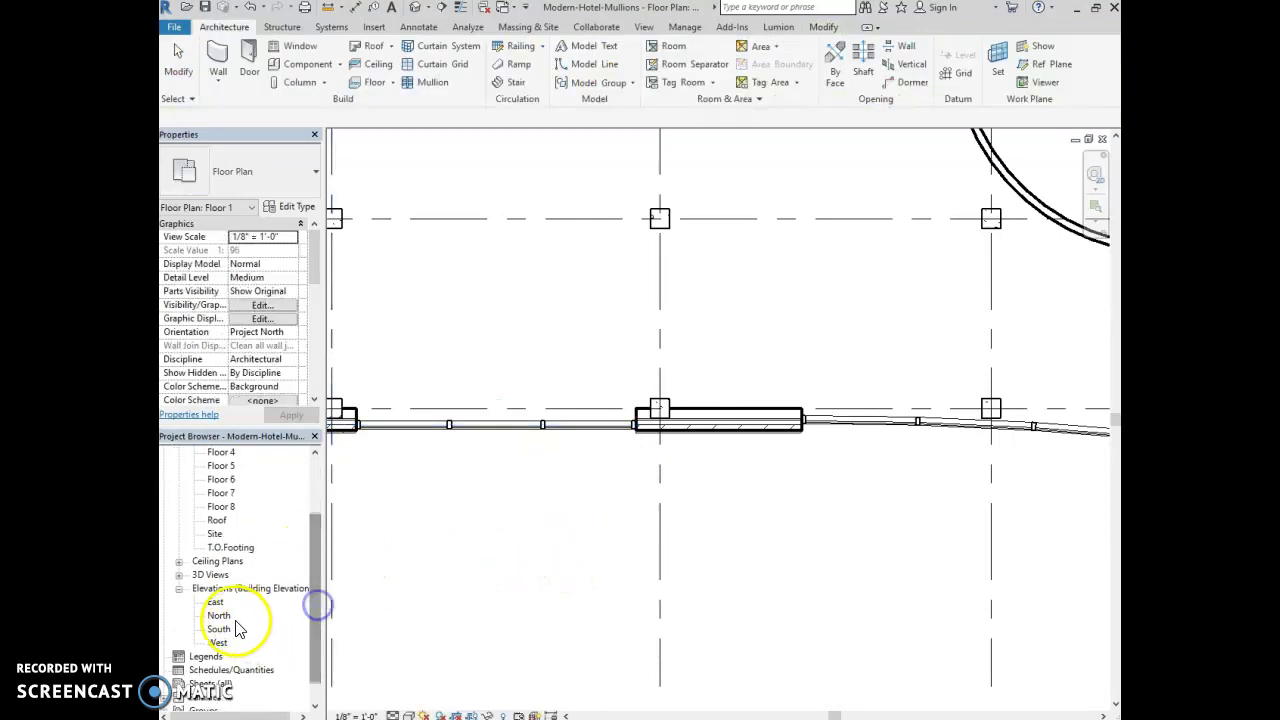
pyautogui.doubleClick(219, 629)
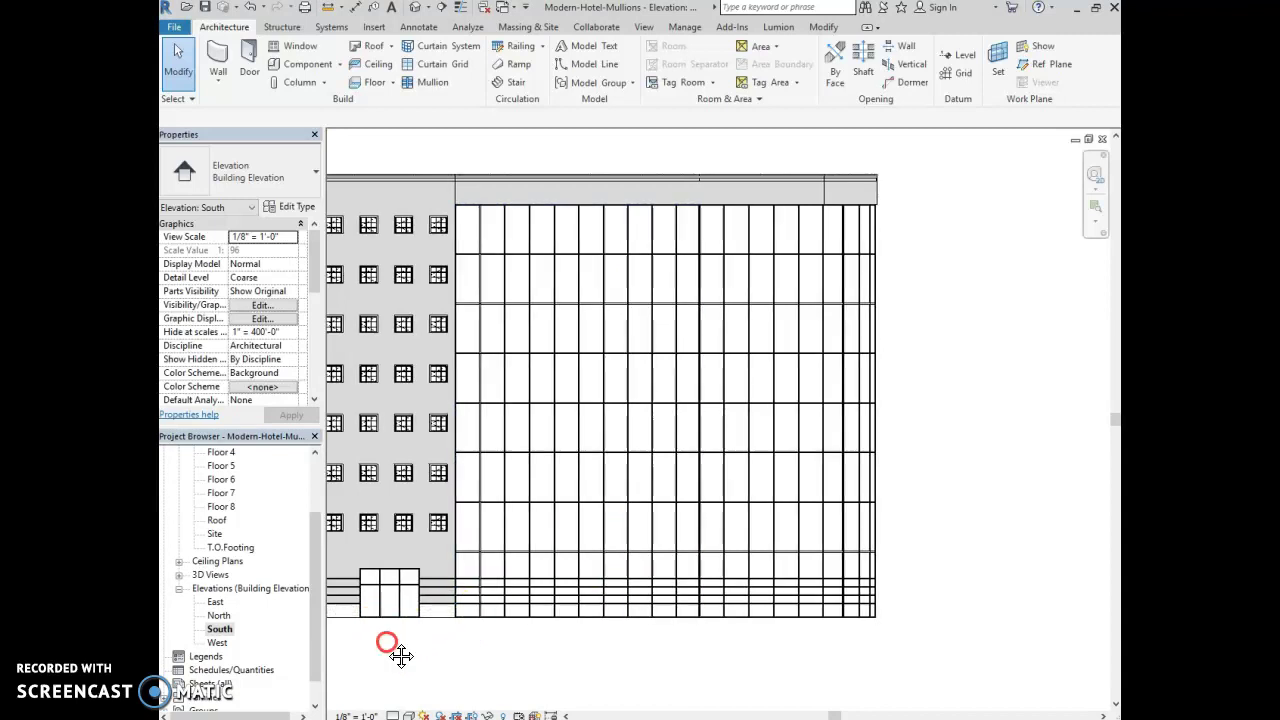
pyautogui.scroll(5, 391, 646)
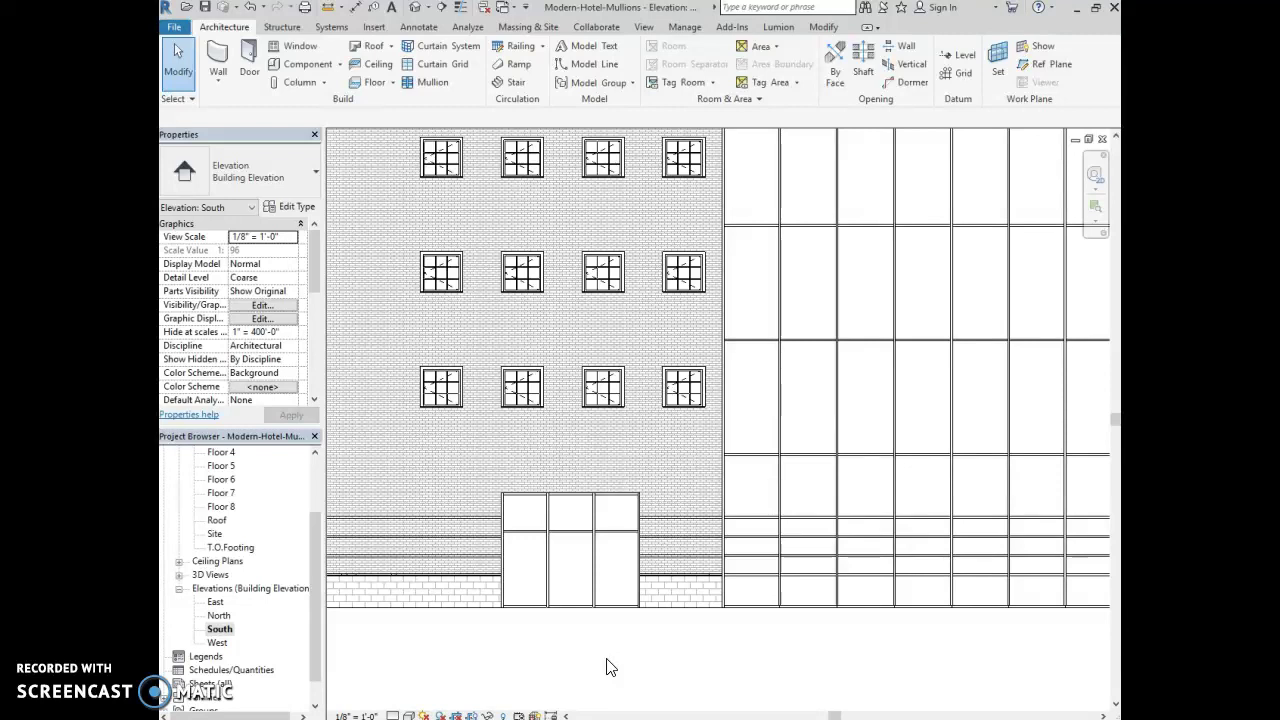
pyautogui.click(567, 623)
pyautogui.click(560, 633)
pyautogui.click(684, 657)
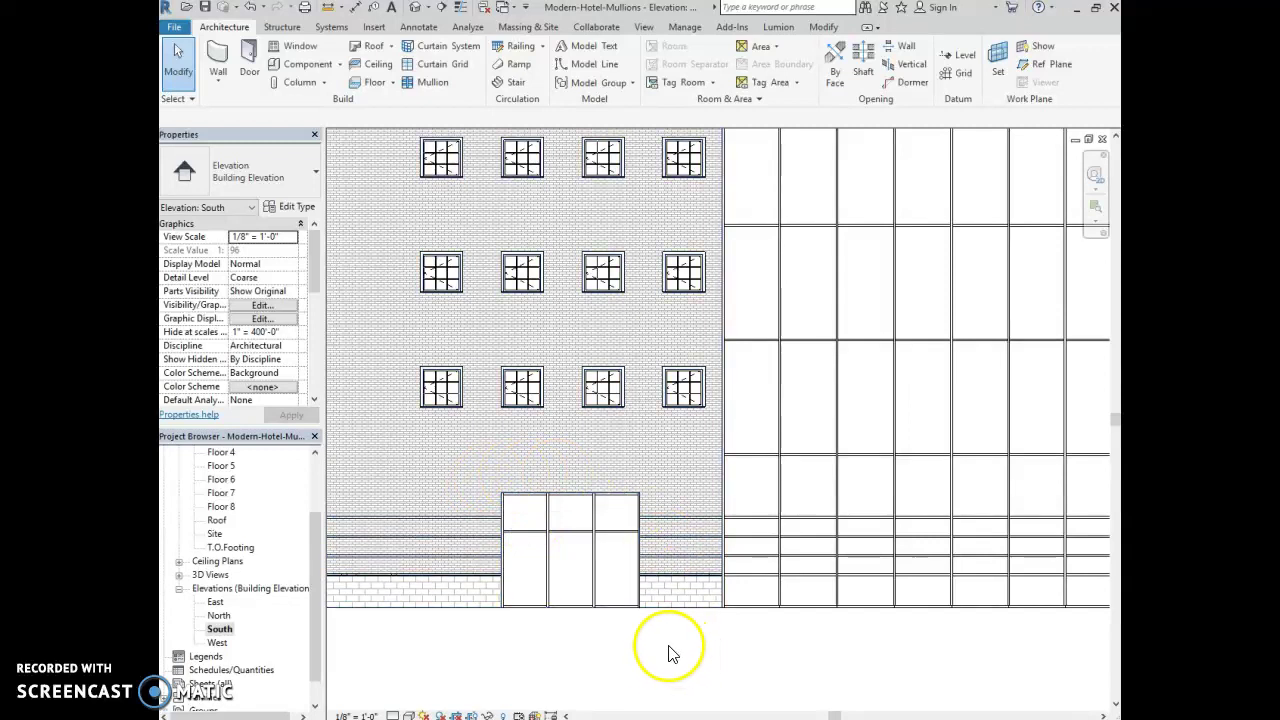
# Examine the extents of the brick exterior wall and of the storefront wall set into it
pyautogui.click(488, 479)
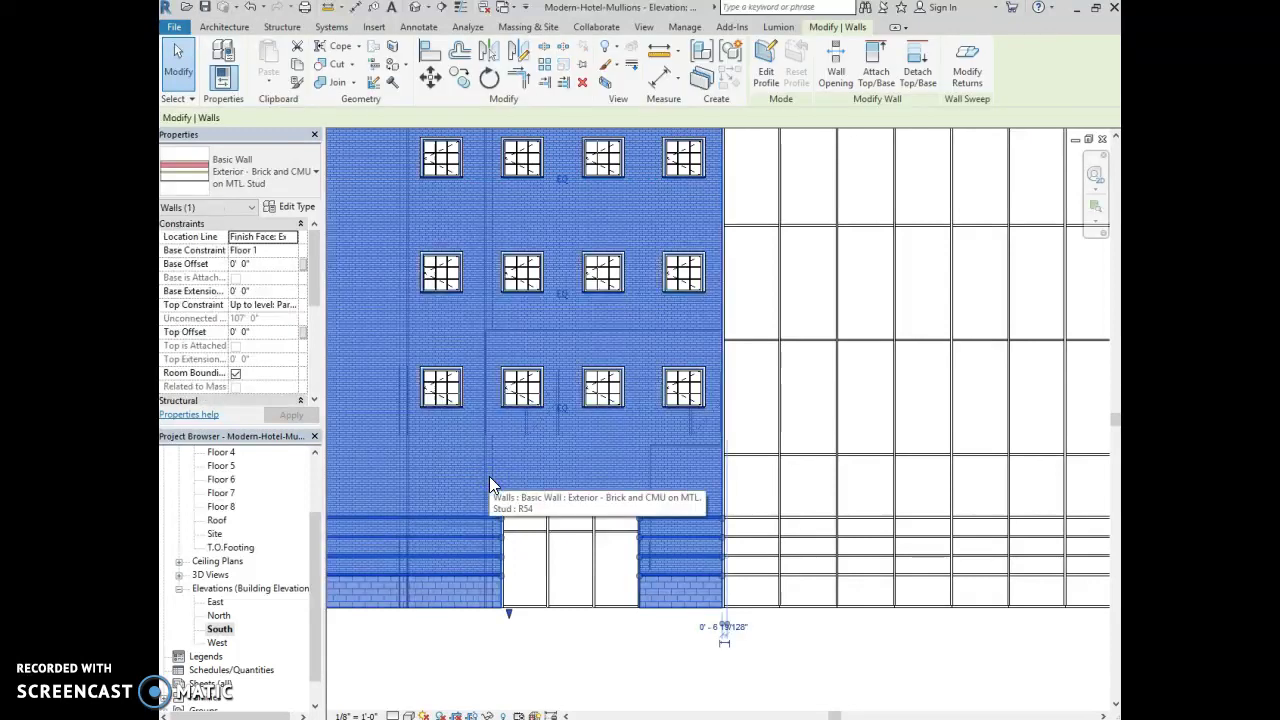
pyautogui.click(563, 657)
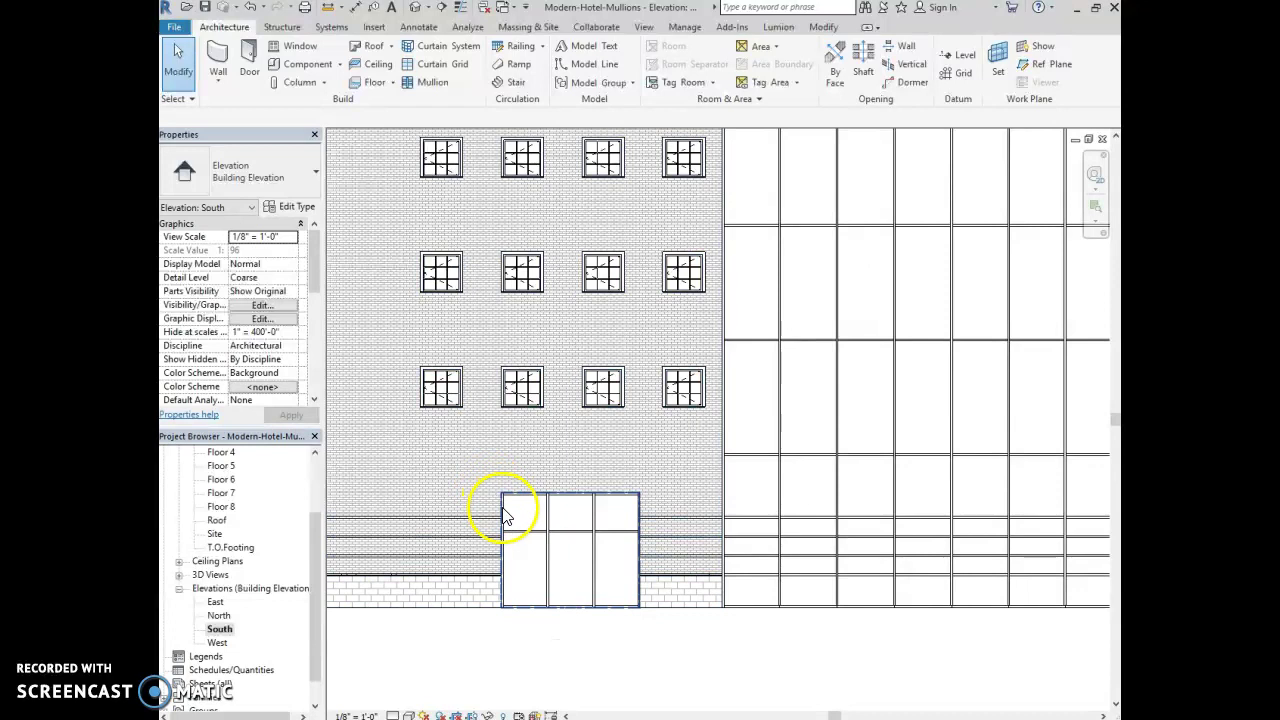
pyautogui.click(503, 512)
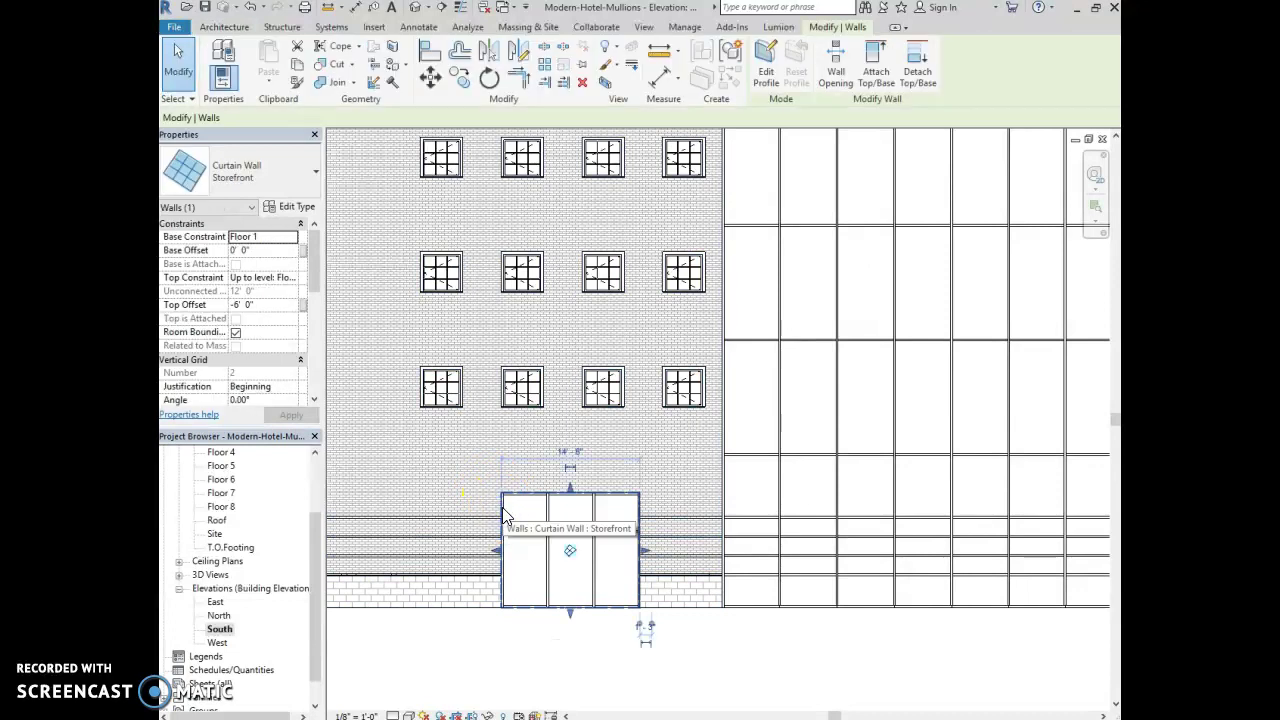
pyautogui.click(520, 651)
pyautogui.click(527, 511)
pyautogui.moveTo(527, 511); pyautogui.dragTo(519, 511)
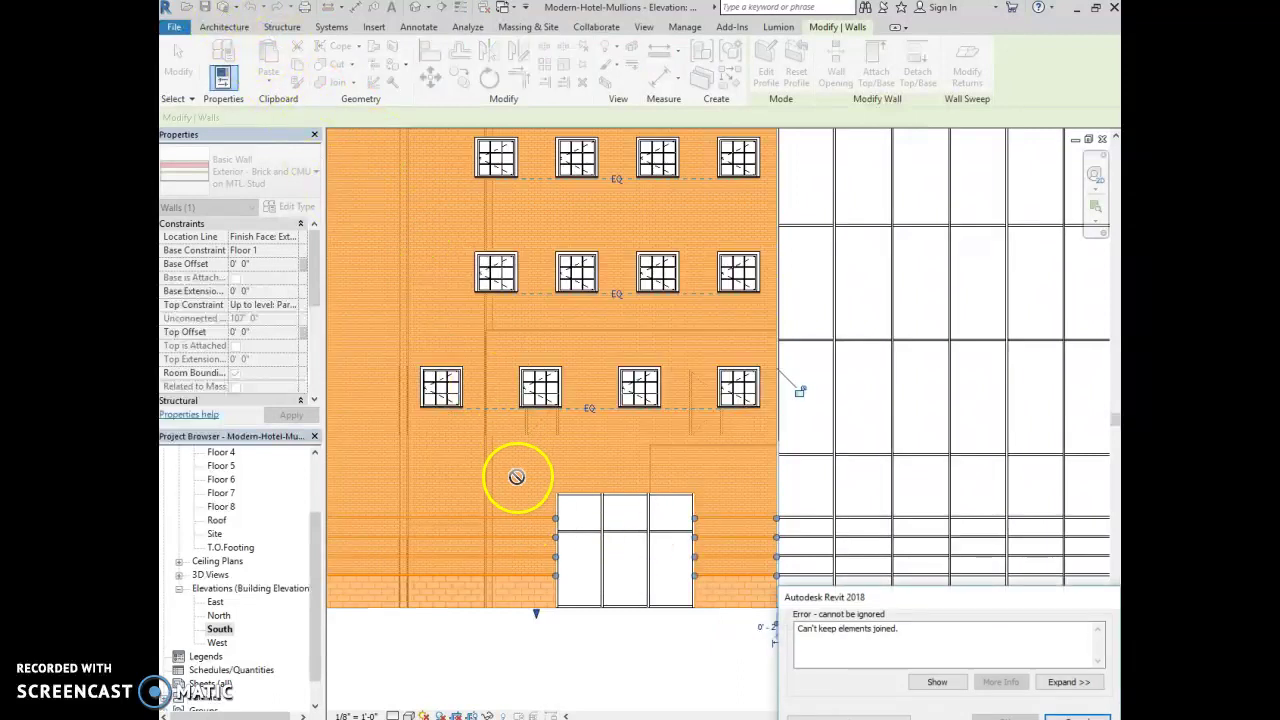
pyautogui.press('Escape')
pyautogui.click(609, 645)
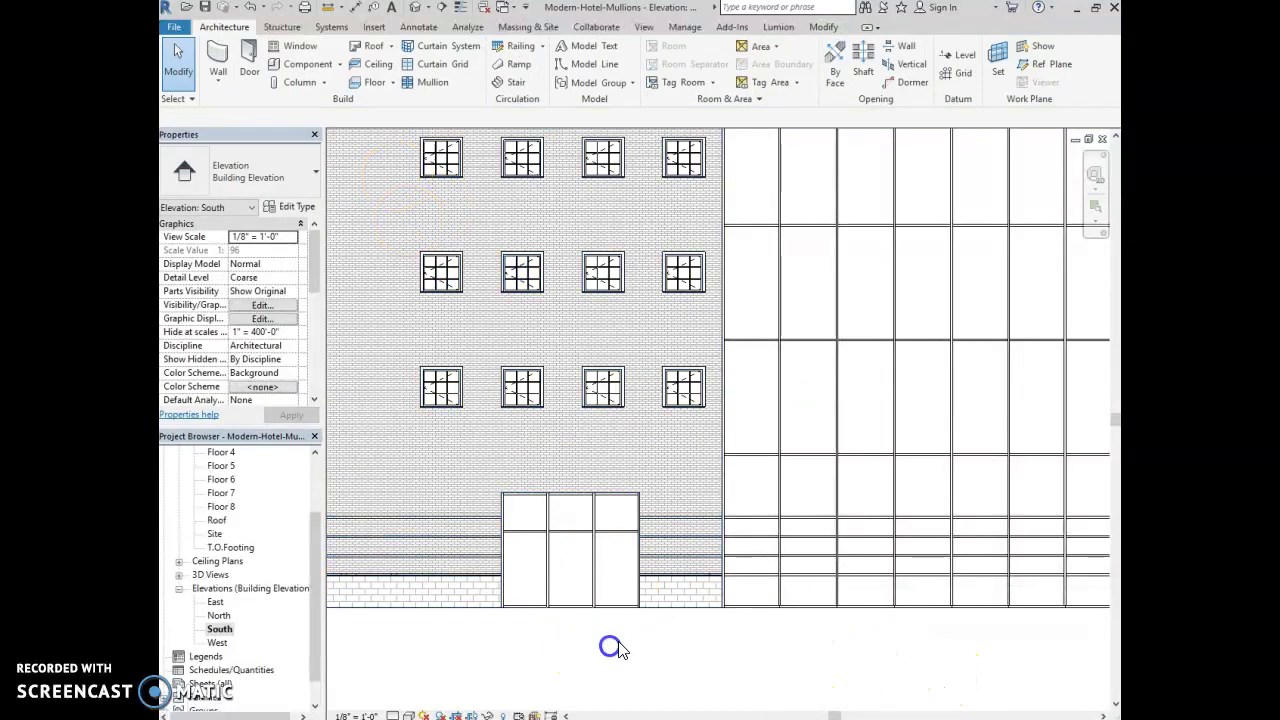
# Hide the brick exterior wall element around the storefront in the South elevation
pyautogui.click(449, 462)
pyautogui.rightClick(449, 466)
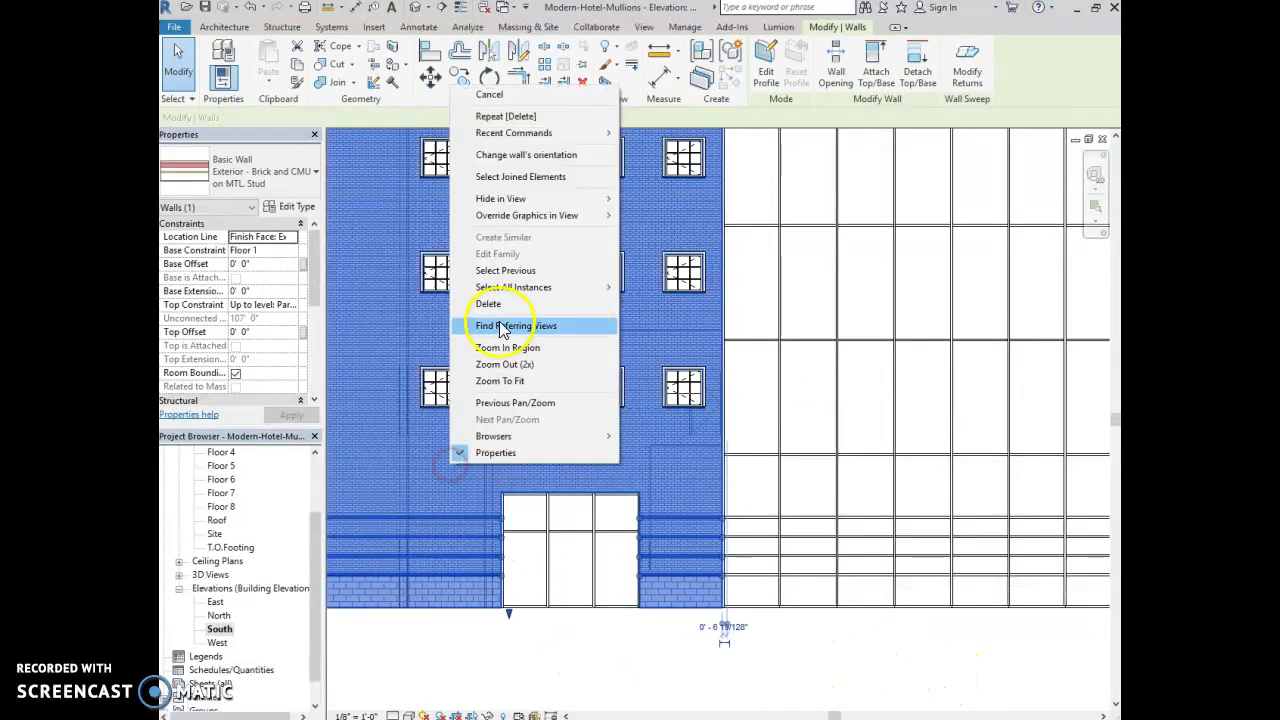
pyautogui.moveTo(538, 202)
pyautogui.click(652, 199)
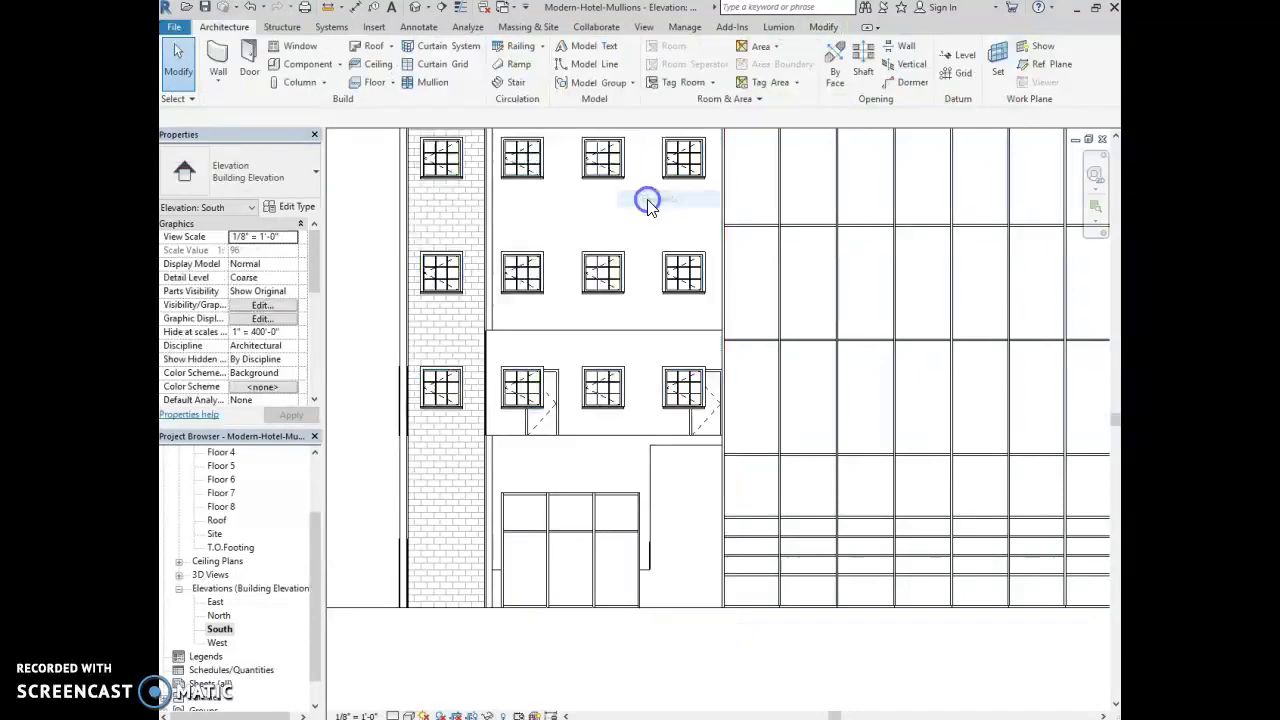
pyautogui.scroll(-2, 857, 600)
pyautogui.scroll(4, 671, 537)
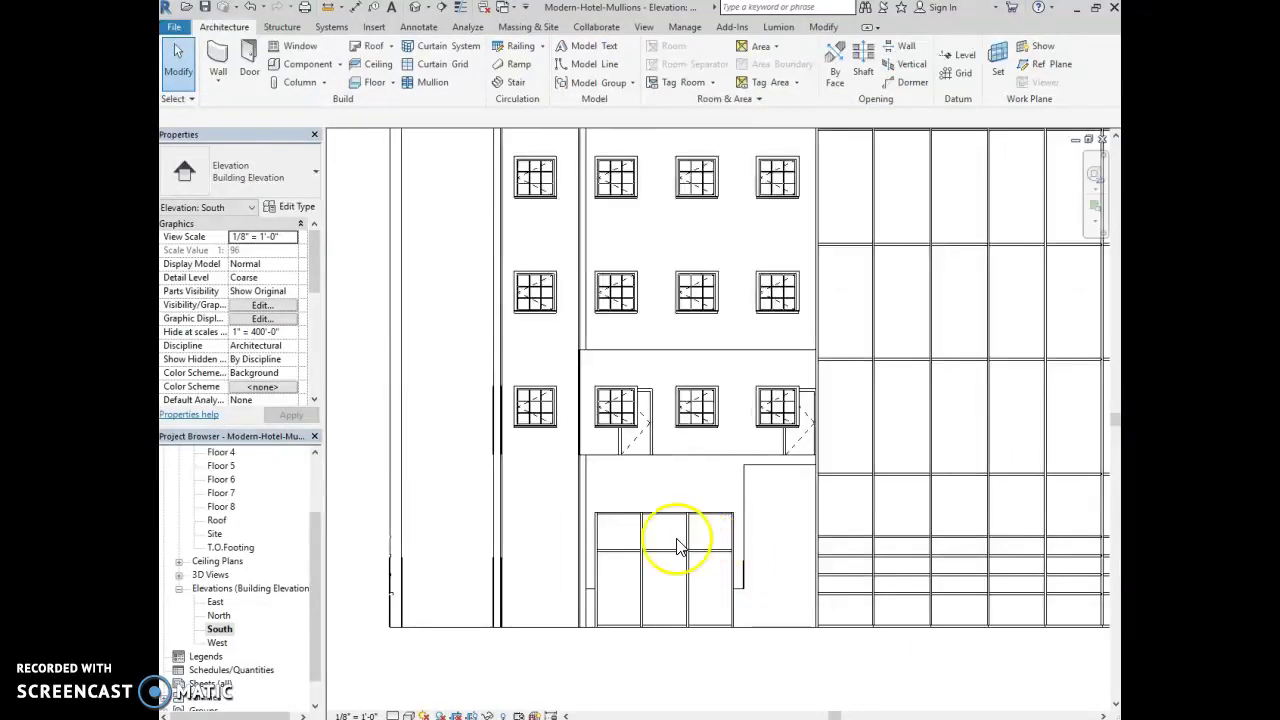
# Inspect the storefront by selecting the wall alone and then all its component elements together, and clear the selection
pyautogui.click(597, 520)
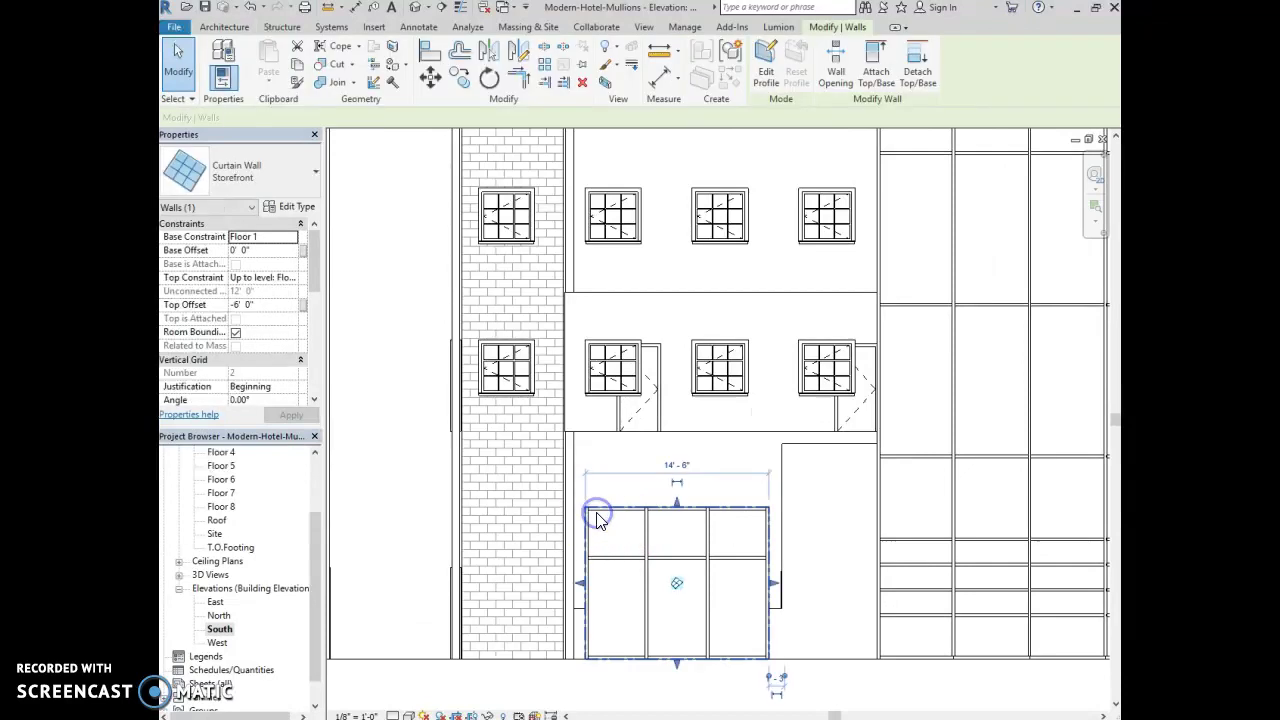
pyautogui.click(580, 494)
pyautogui.moveTo(580, 494); pyautogui.dragTo(768, 694)
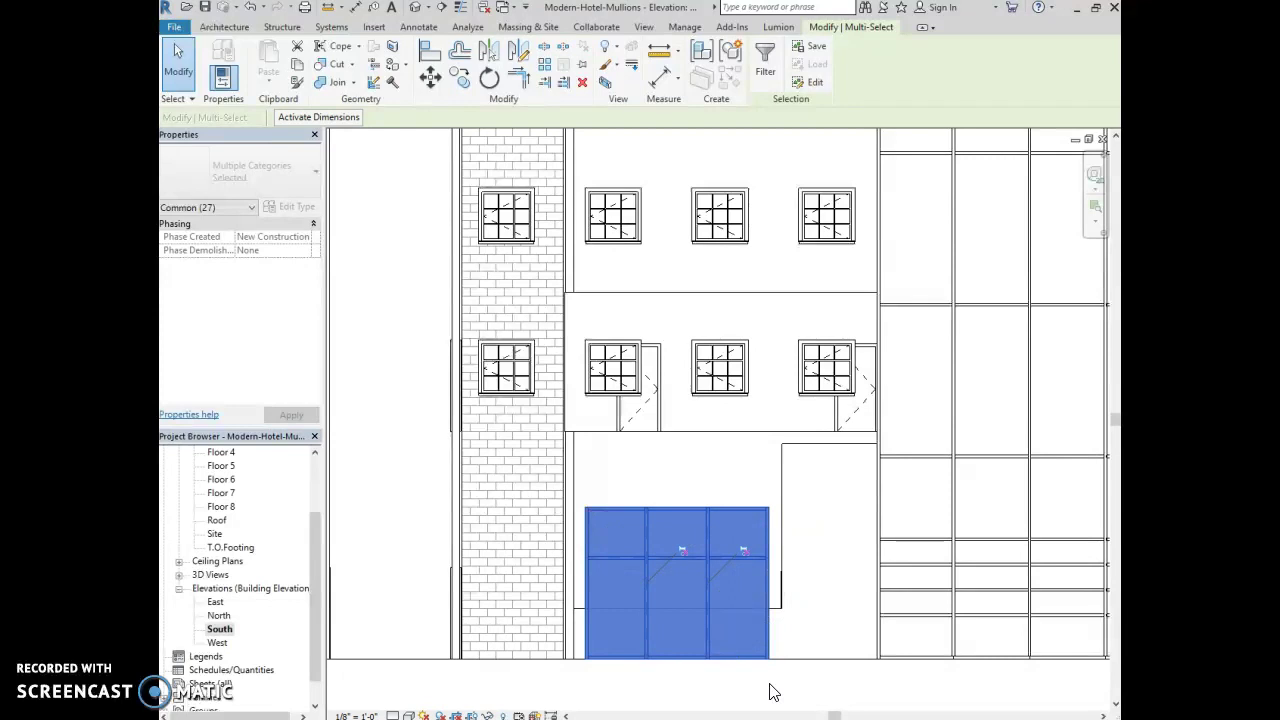
pyautogui.press('Escape')
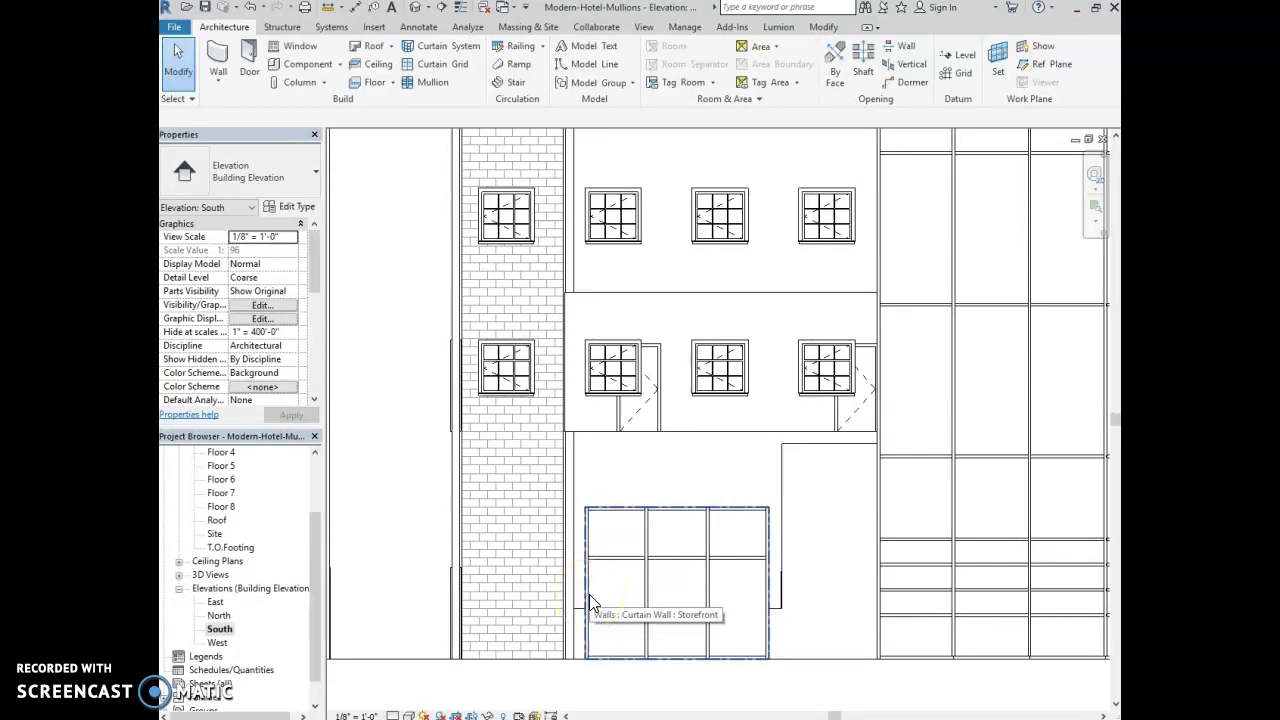
# Select the storefront's left interior vertical grid line and set its distance from the wall's left edge to 3'
pyautogui.click(648, 594)
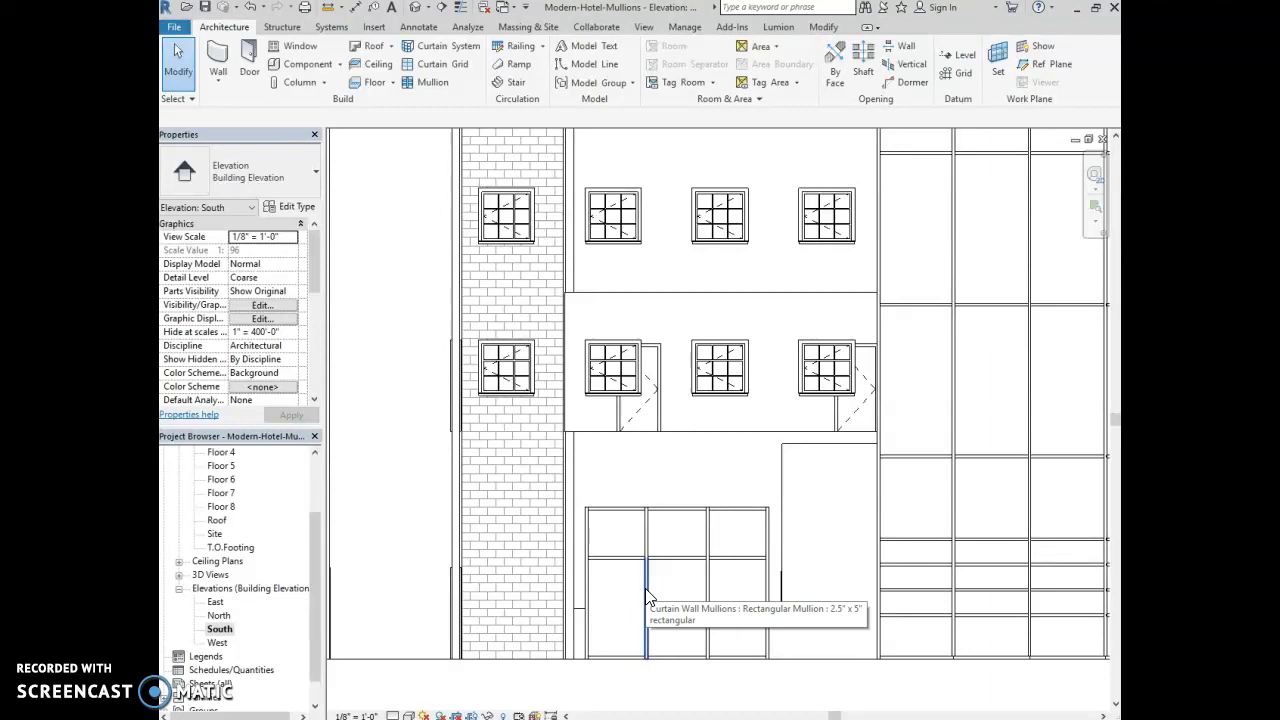
pyautogui.scroll(4, 646, 597)
pyautogui.moveTo(686, 634); pyautogui.dragTo(654, 543, button='middle')
pyautogui.click(590, 435)
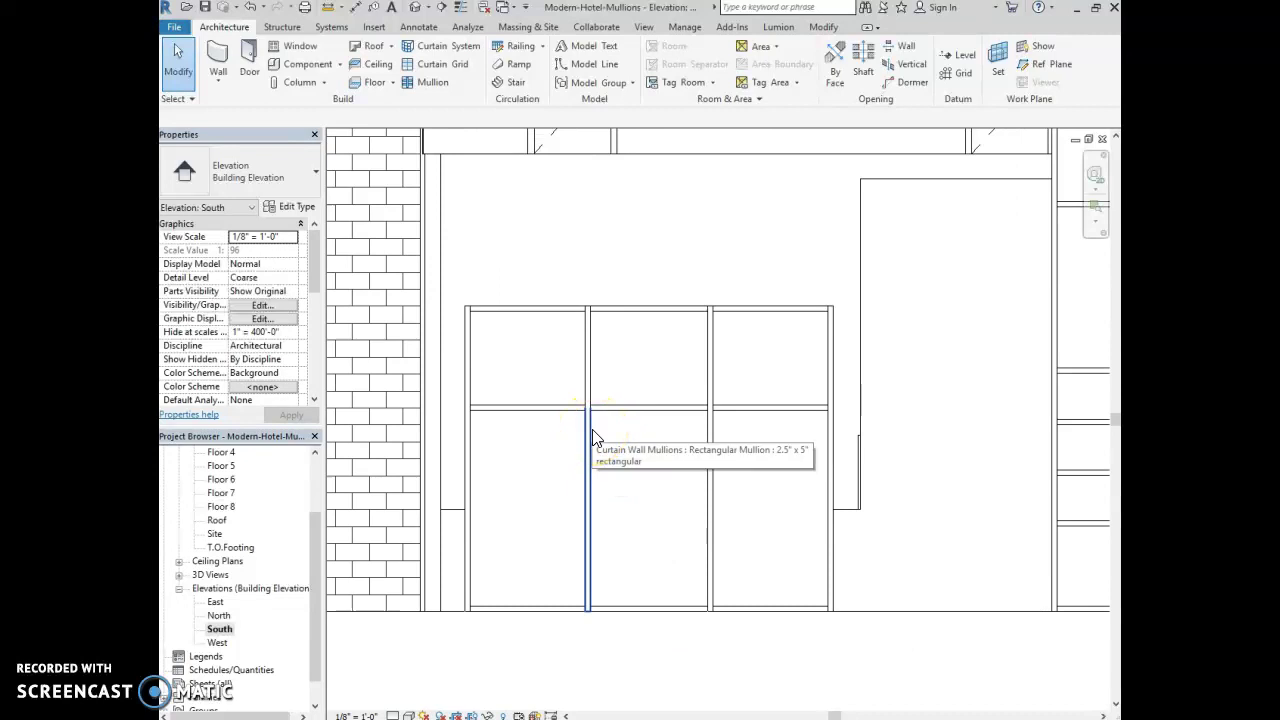
pyautogui.click(577, 466)
pyautogui.click(587, 449)
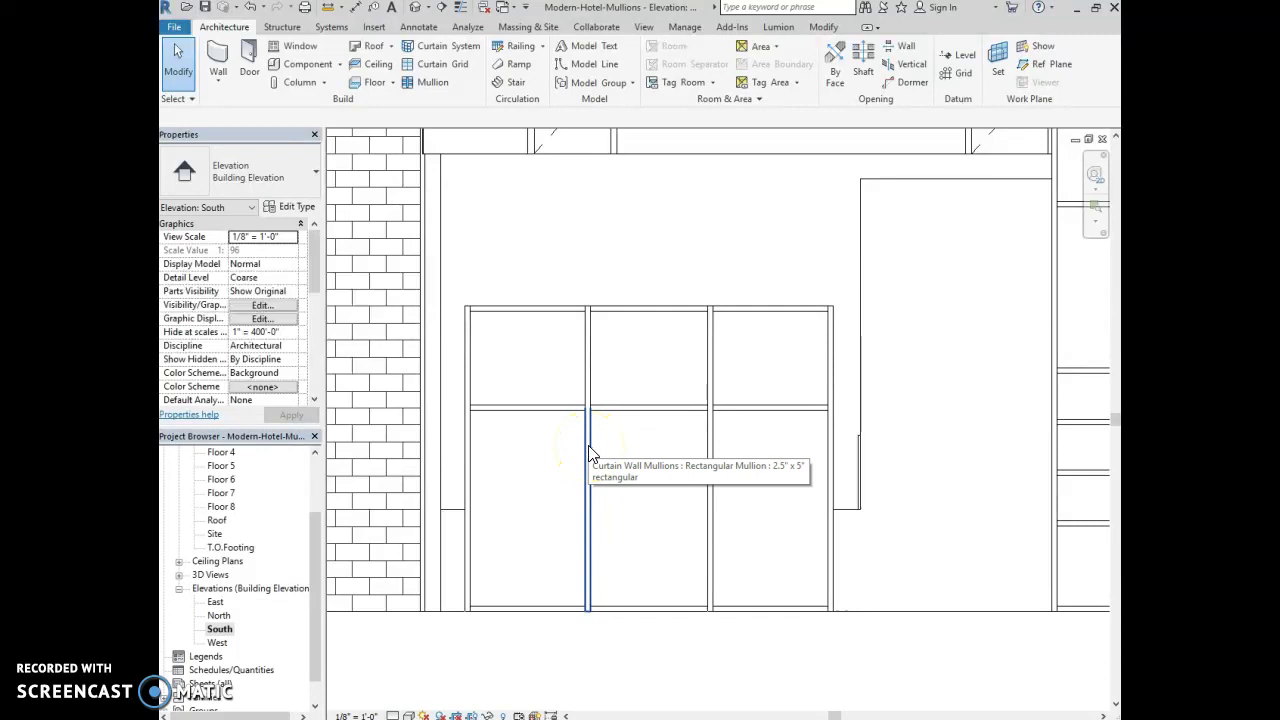
pyautogui.press('Tab')
pyautogui.click(590, 453)
pyautogui.click(589, 453)
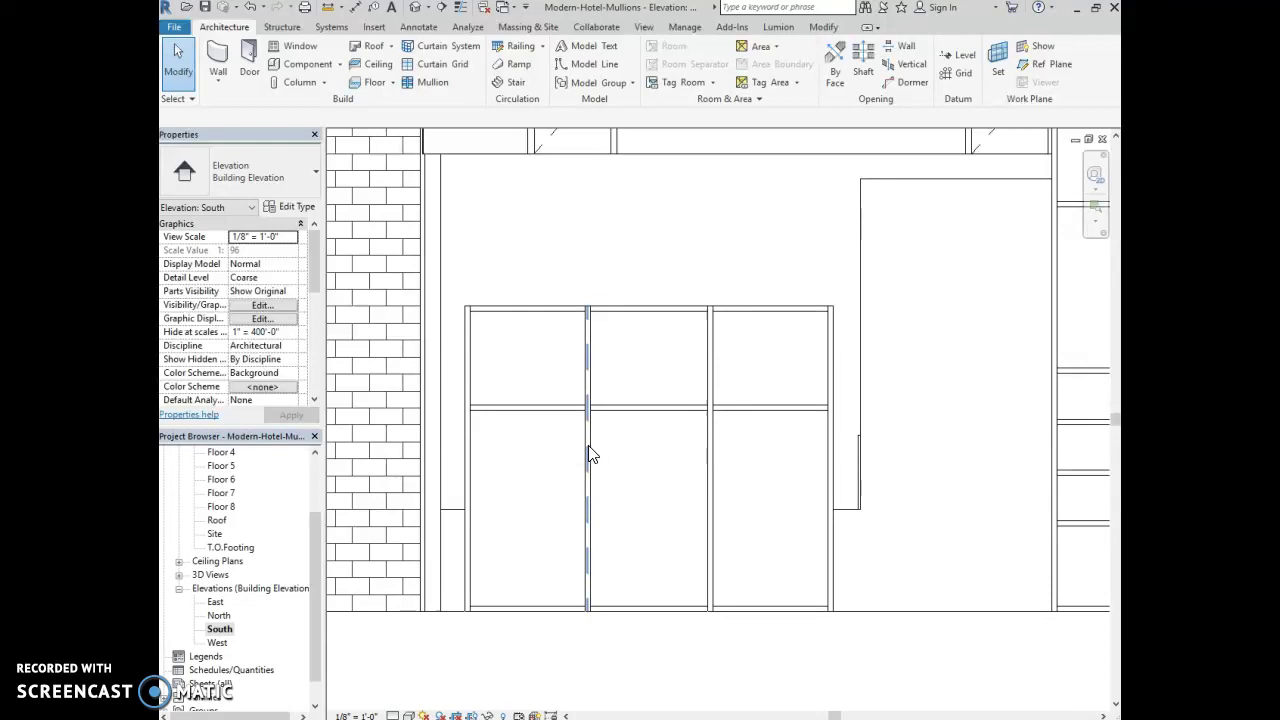
pyautogui.click(591, 455)
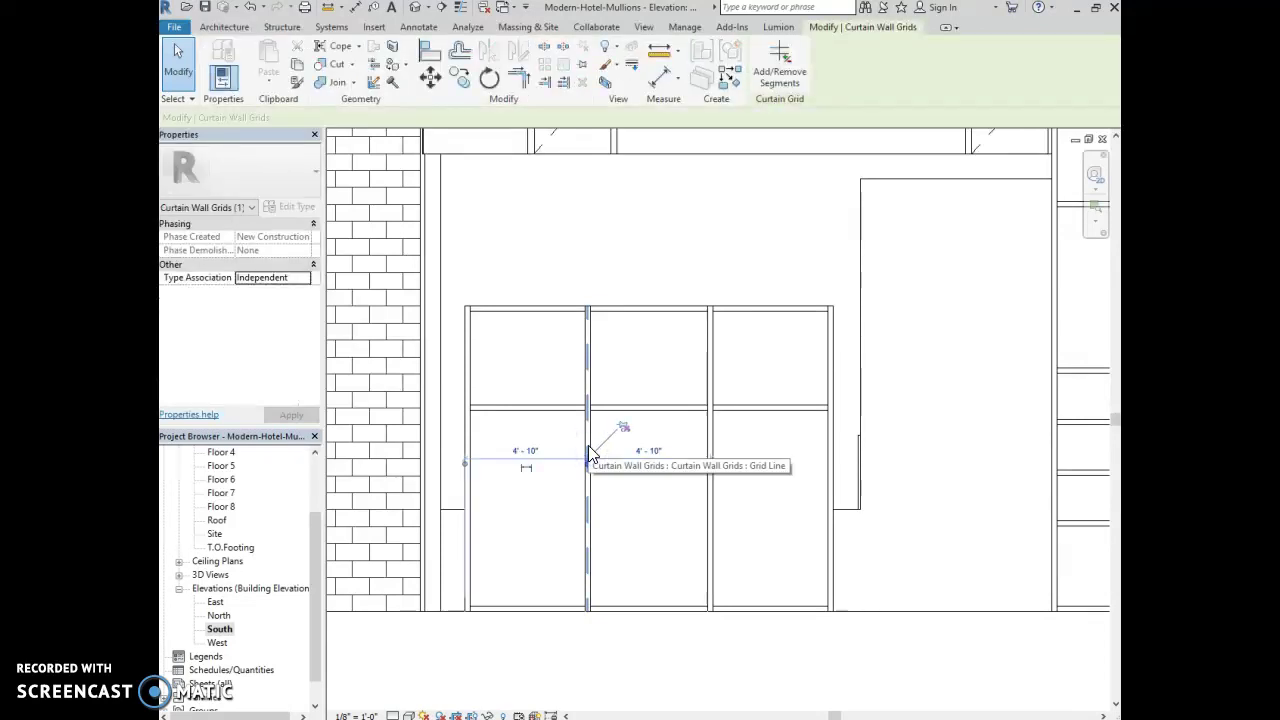
pyautogui.click(526, 451)
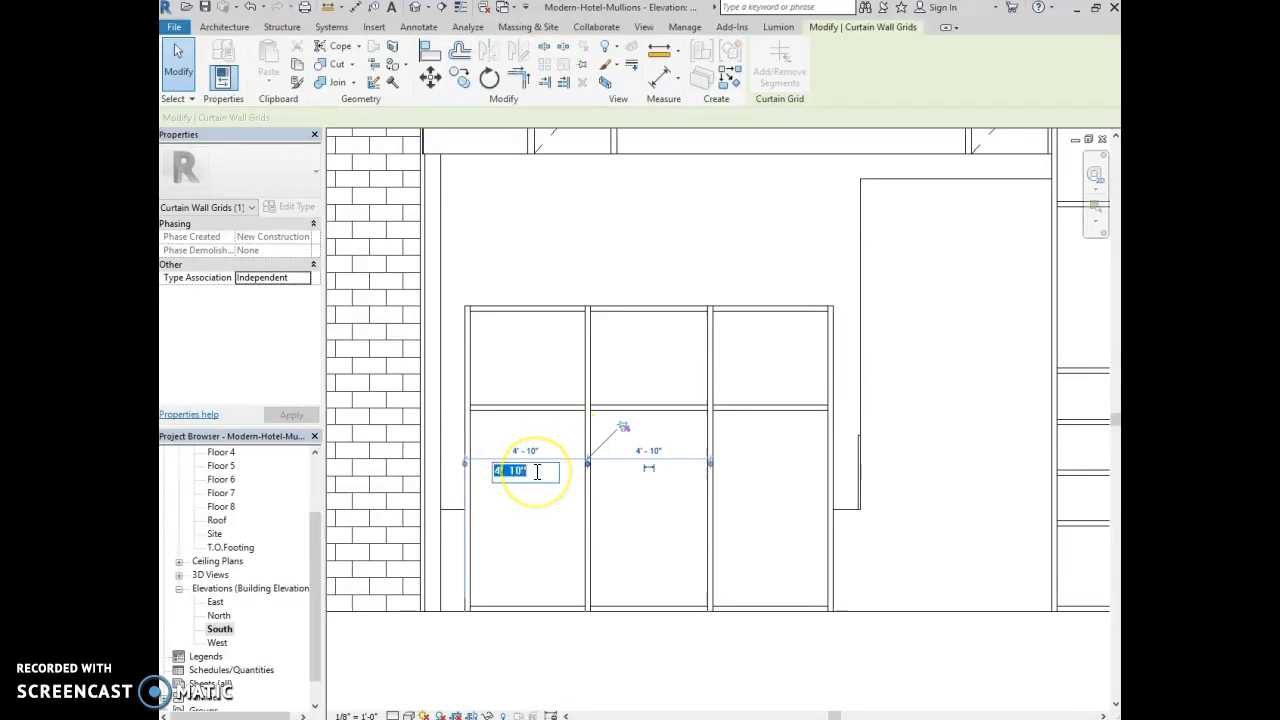
pyautogui.write('3')
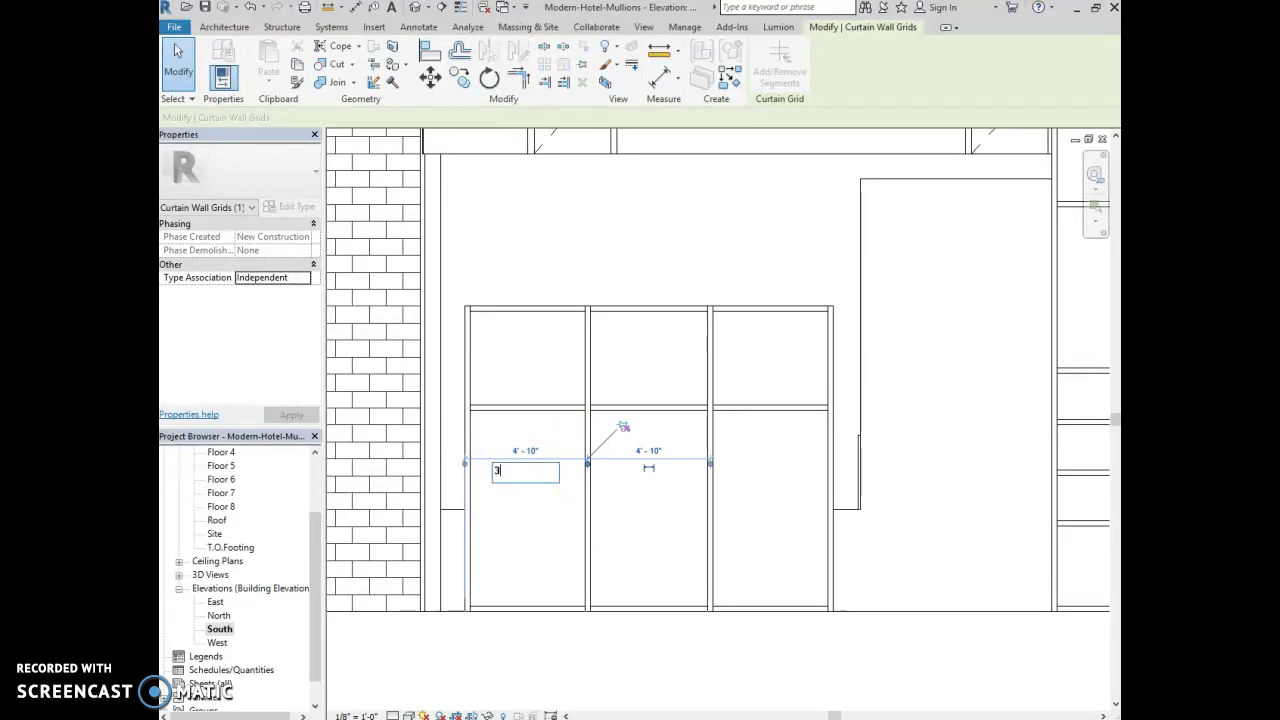
pyautogui.press('Return')
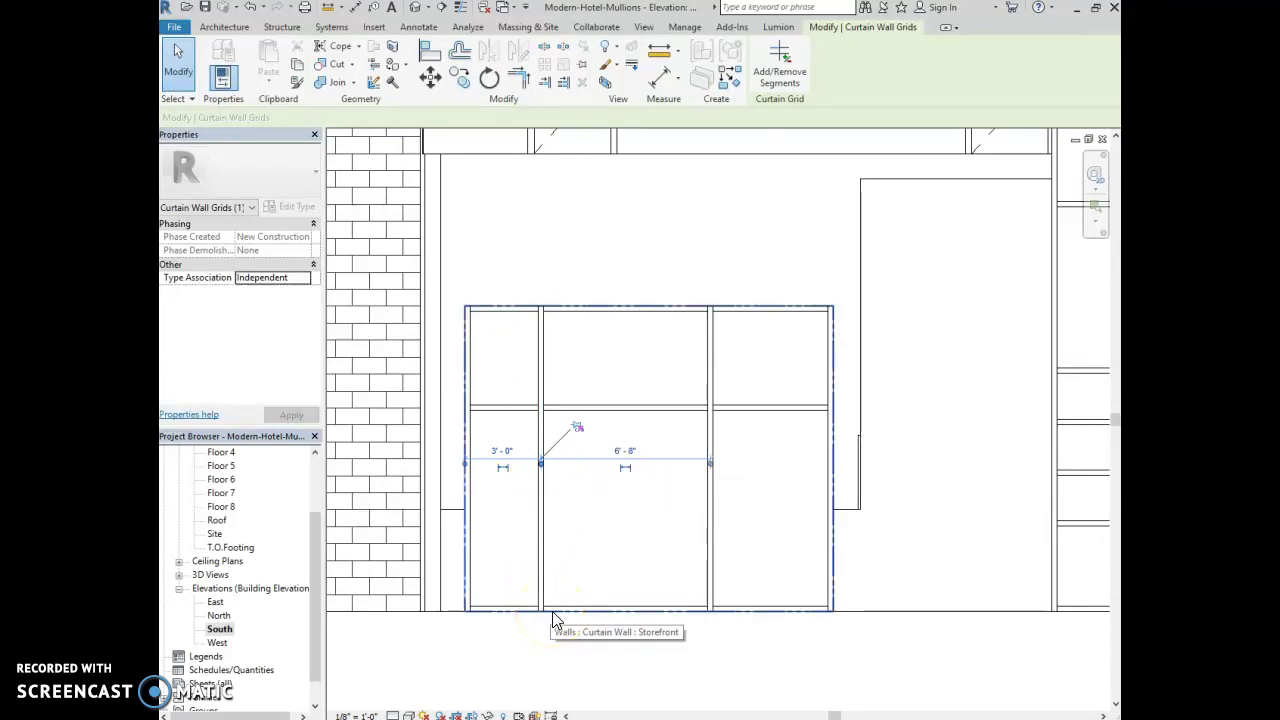
# Make the temporary dimension of the storefront's left bay permanent and place it below the wall
pyautogui.click(523, 460)
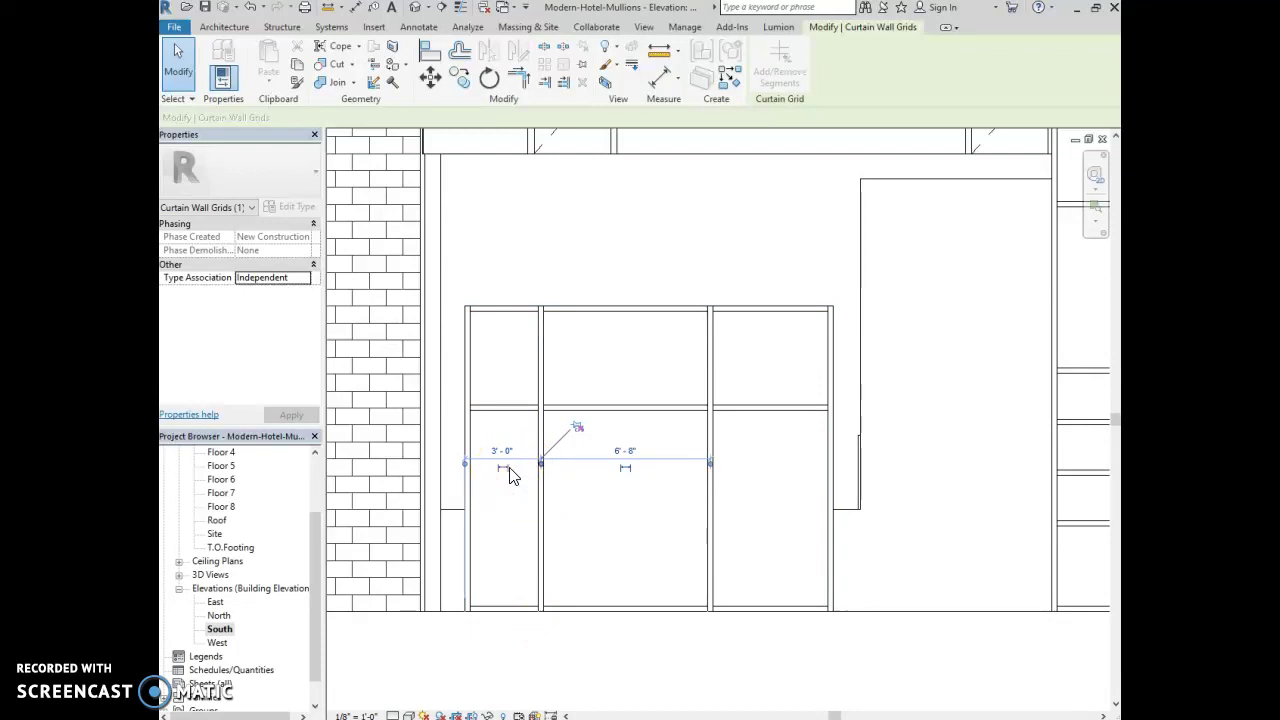
pyautogui.click(502, 467)
pyautogui.click(502, 442)
pyautogui.click(571, 655)
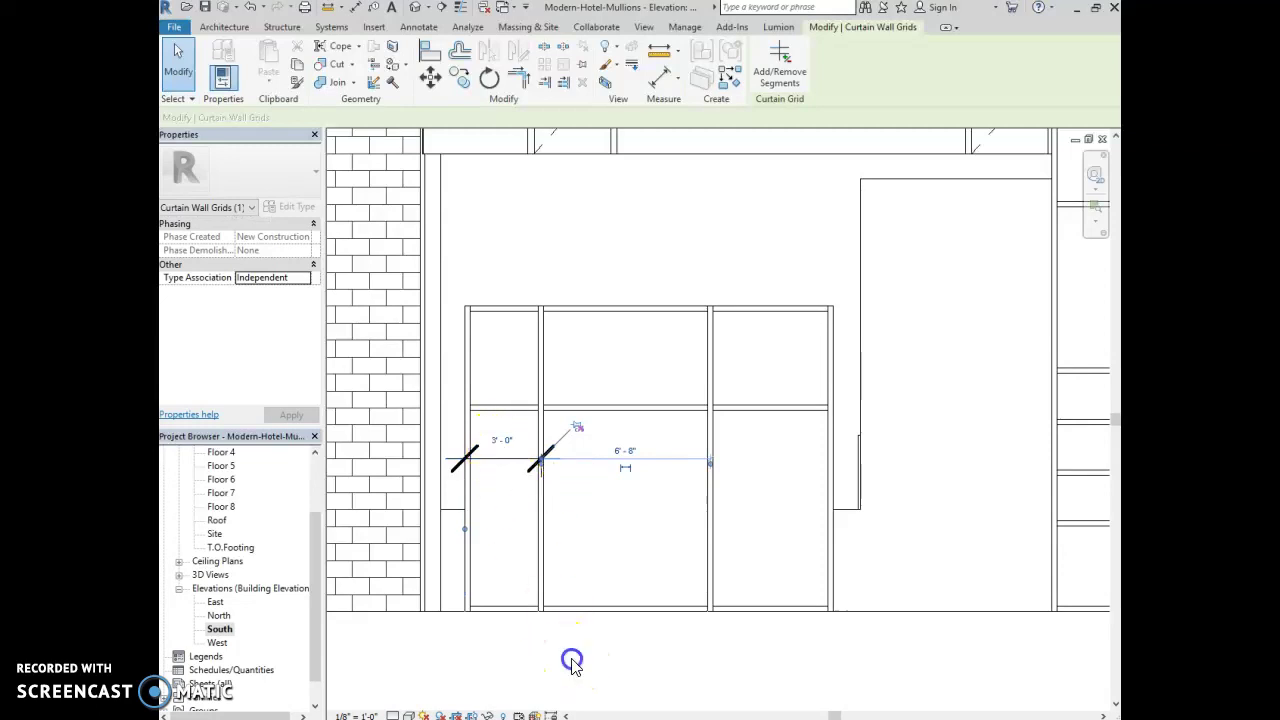
pyautogui.moveTo(507, 463); pyautogui.dragTo(516, 677)
pyautogui.click(626, 677)
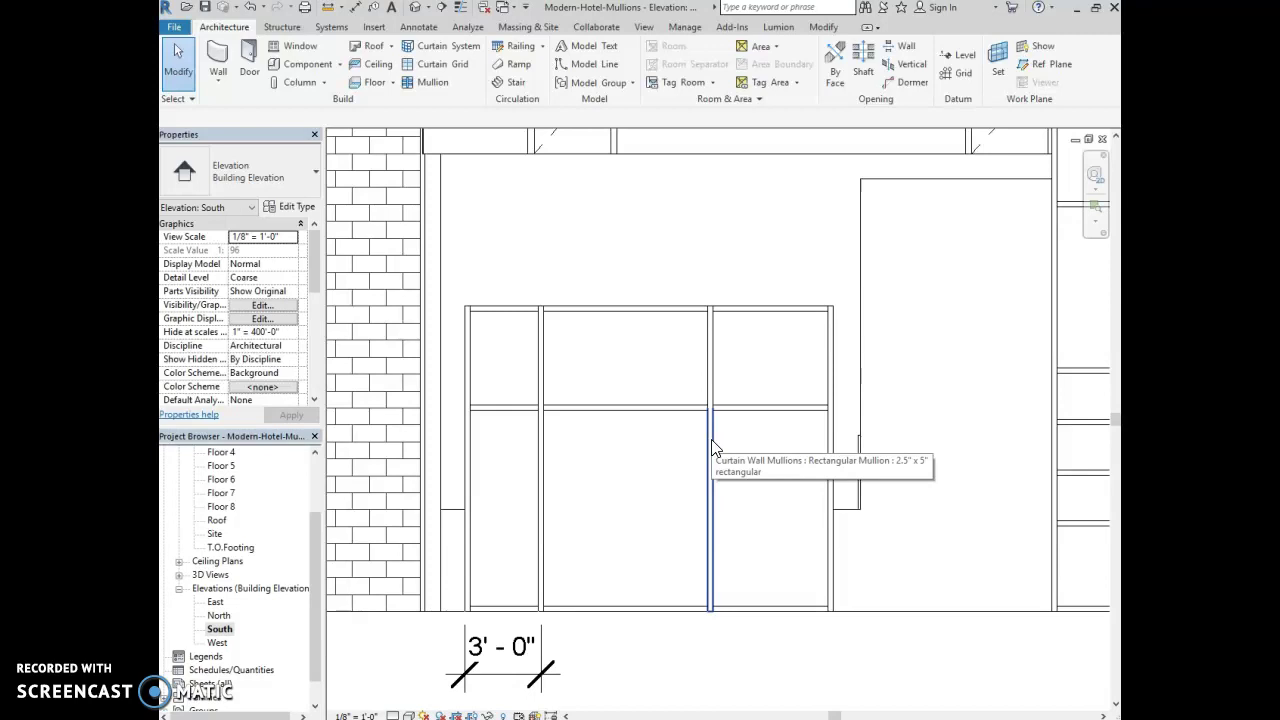
# Select the storefront's right interior vertical grid line and set its distance from the wall's right edge to 3'
pyautogui.press('Tab')
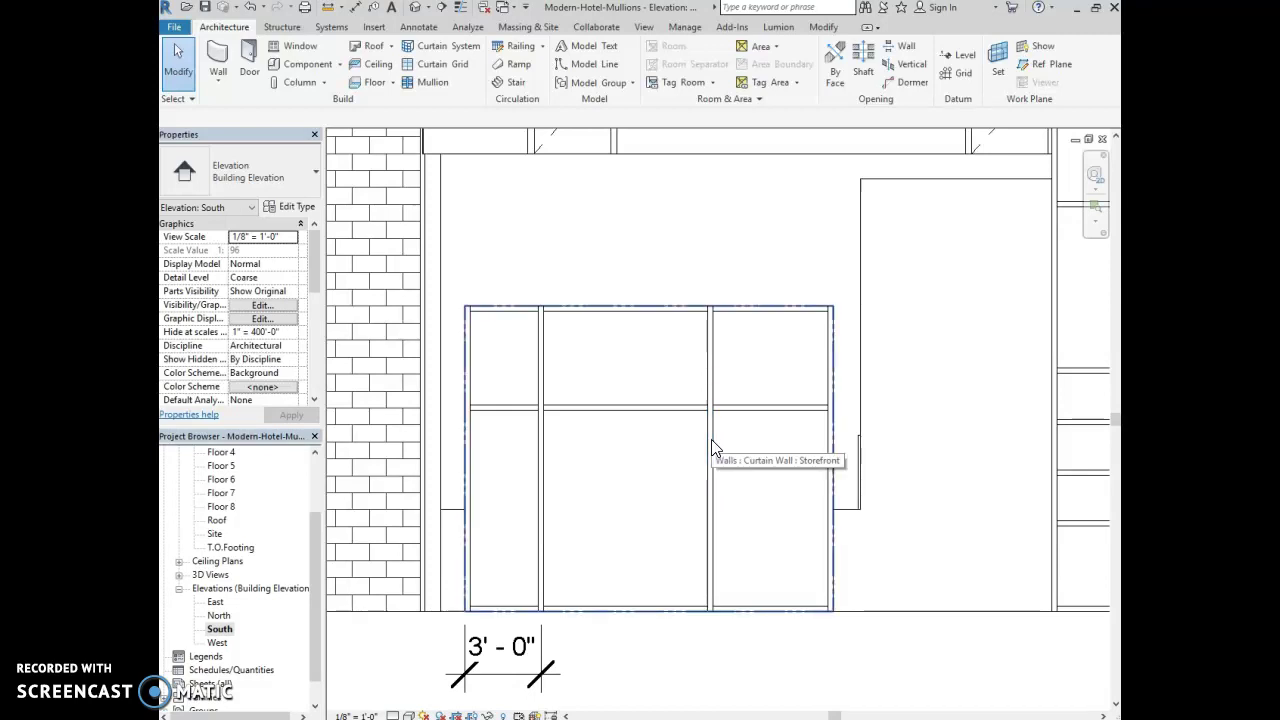
pyautogui.press('Tab')
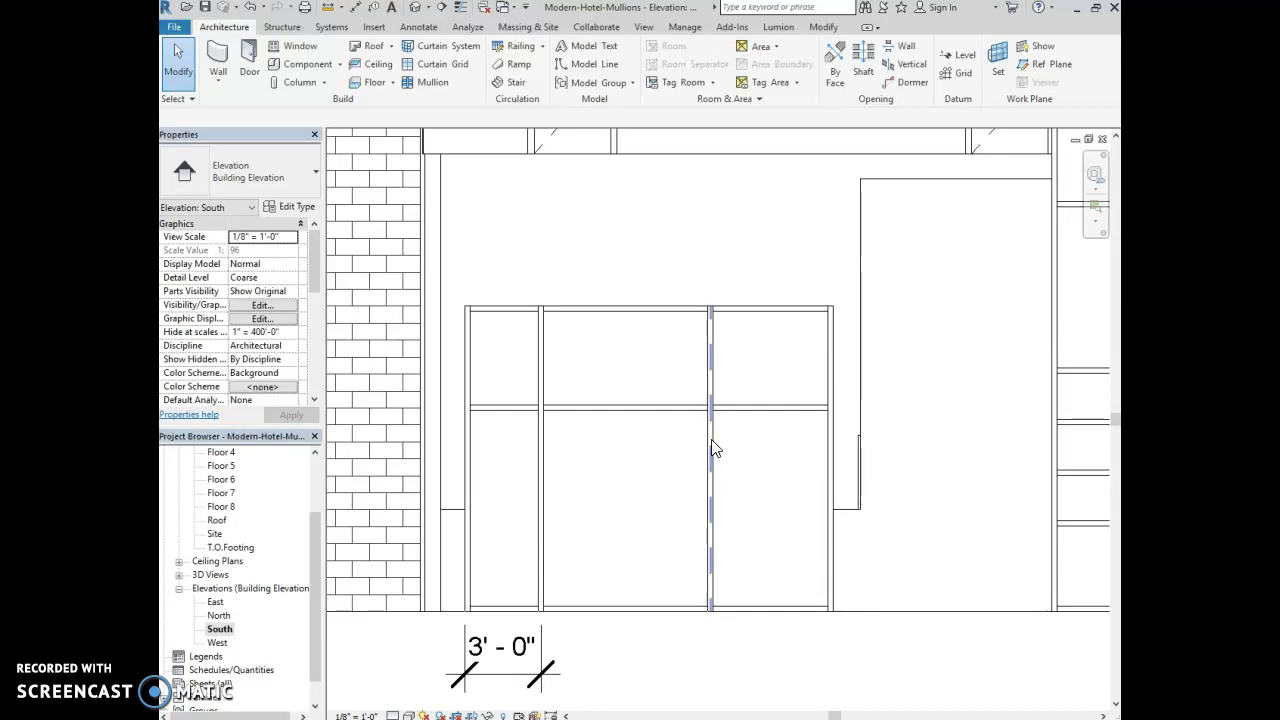
pyautogui.click(711, 439)
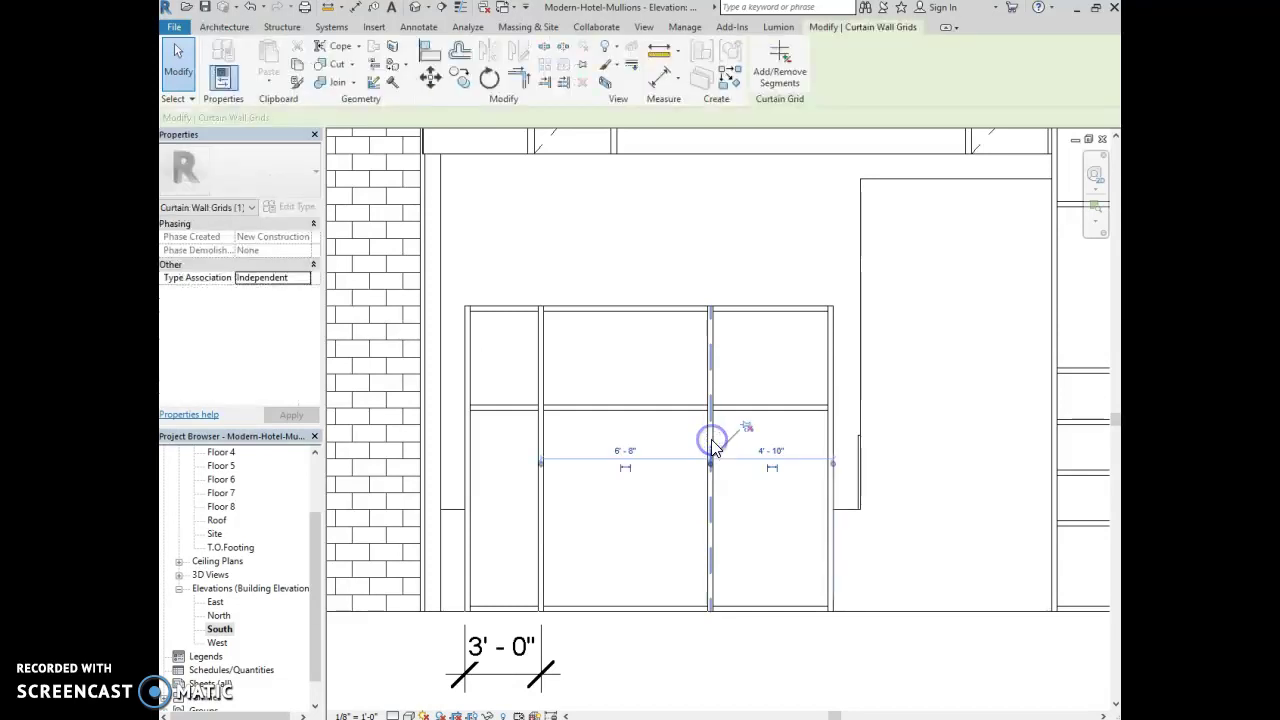
pyautogui.click(779, 448)
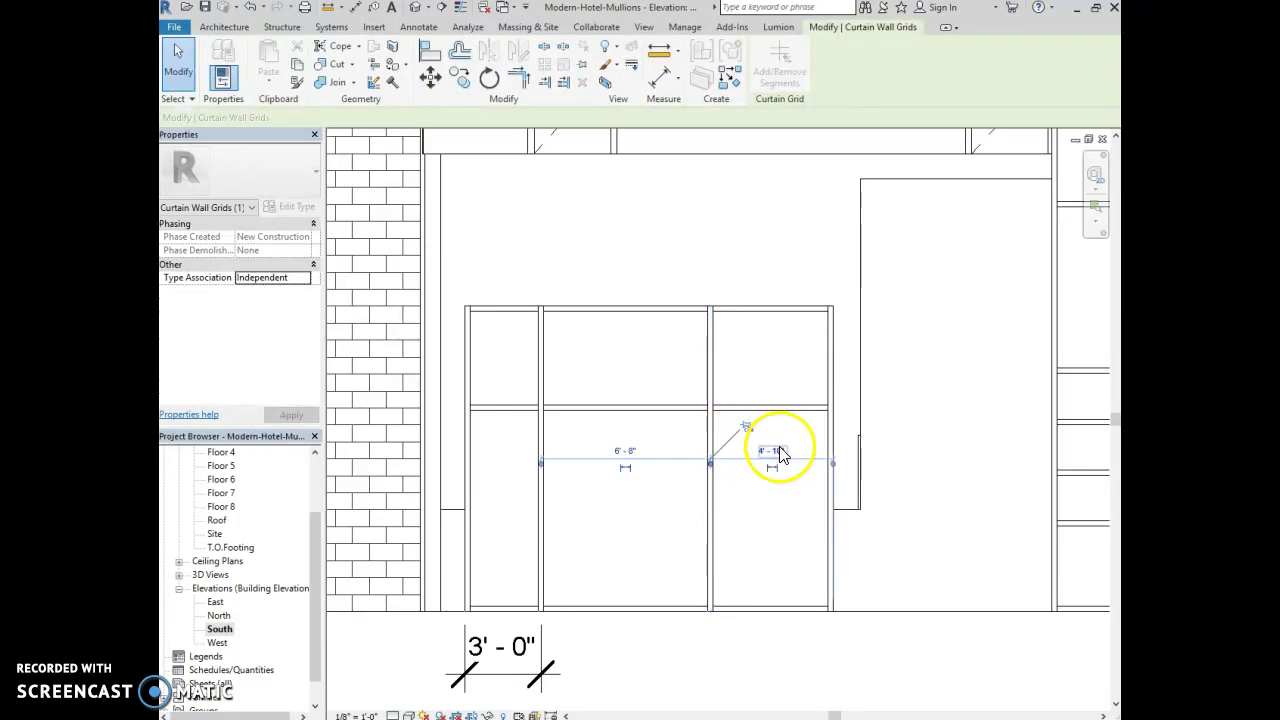
pyautogui.write('3')
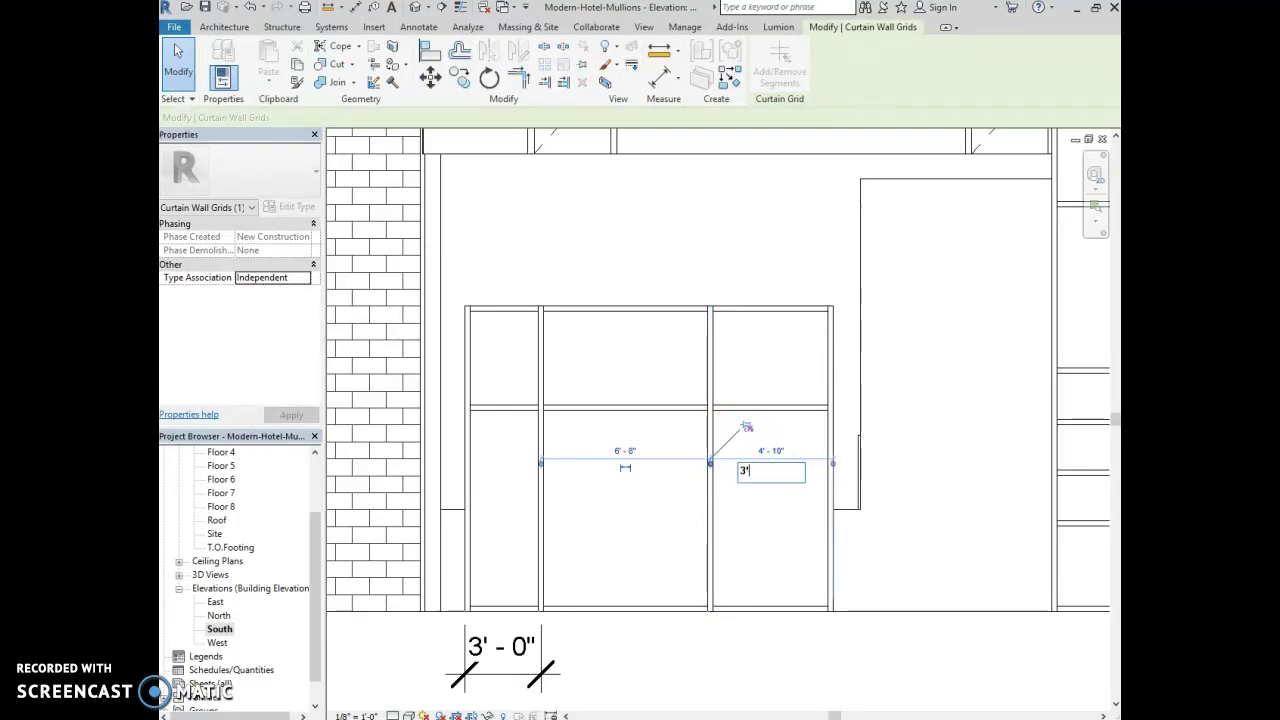
pyautogui.press('Return')
# Make the temporary dimension of the right bay permanent and place it below the storefront, level with the left bay's dimension
pyautogui.click(797, 472)
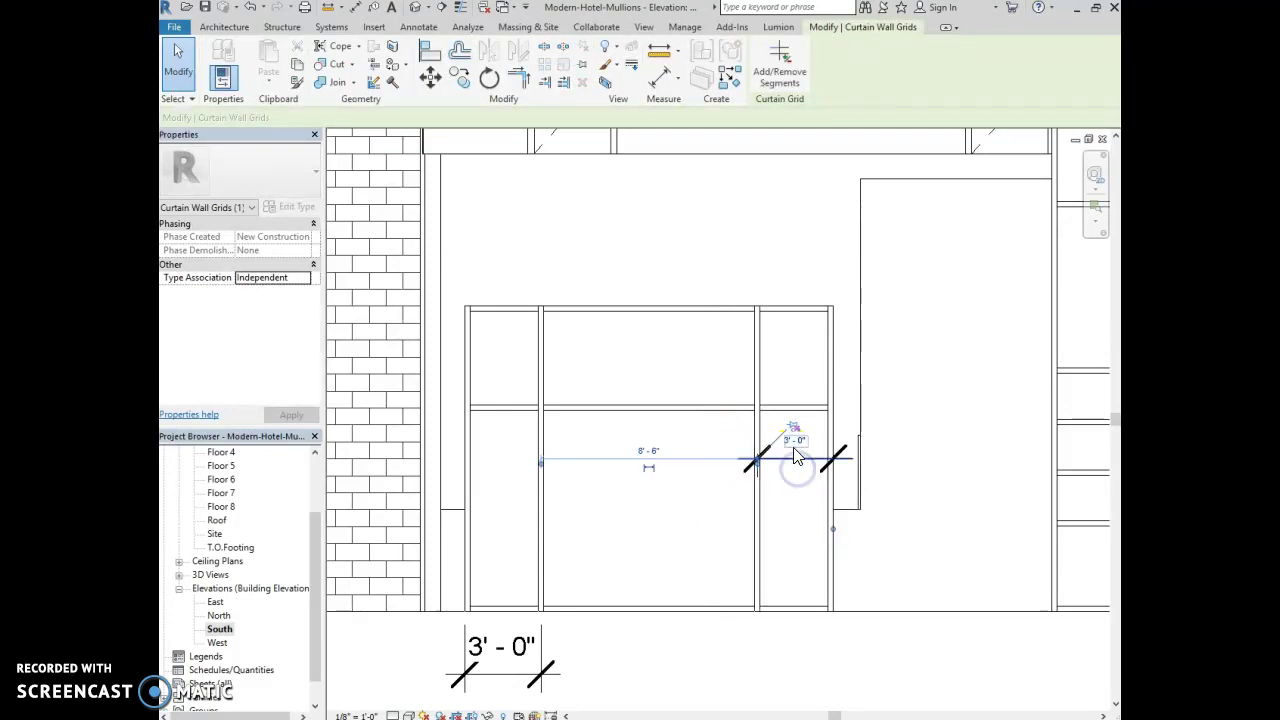
pyautogui.click(790, 507)
pyautogui.click(803, 463)
pyautogui.moveTo(803, 463); pyautogui.dragTo(754, 675)
pyautogui.click(677, 677)
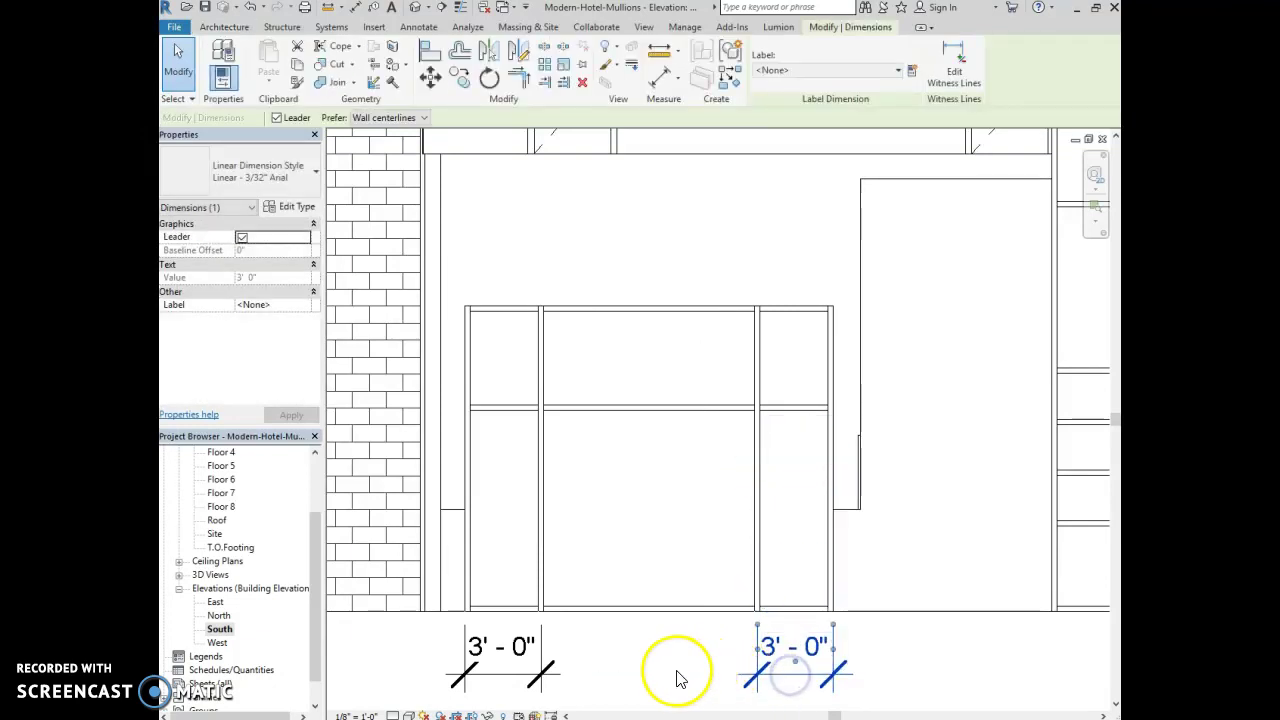
# Make the middle bay's dimension between the two vertical grid lines permanent and place it in line with the side bay dimensions
pyautogui.click(651, 471)
pyautogui.click(762, 463)
pyautogui.press('Tab')
pyautogui.click(762, 463)
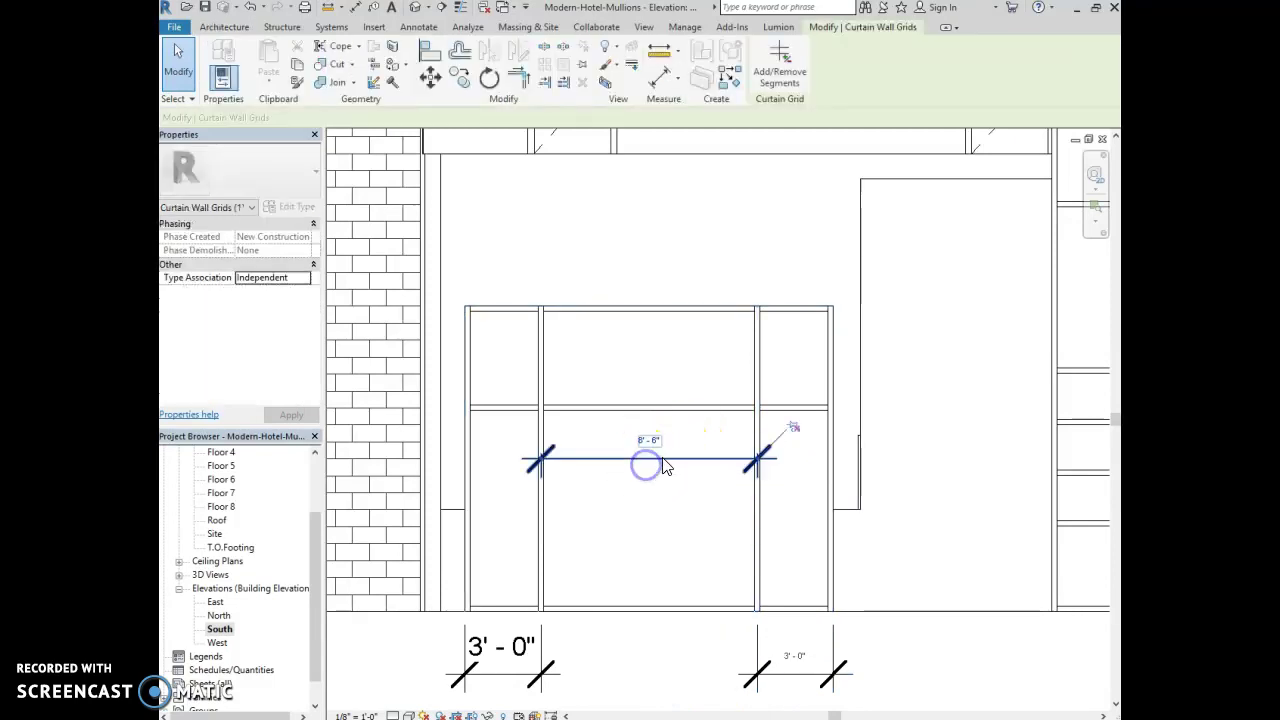
pyautogui.click(664, 470)
pyautogui.click(668, 458)
pyautogui.moveTo(668, 458); pyautogui.dragTo(660, 672)
pyautogui.click(924, 665)
# Reveal the hidden elements, unhide the Exterior - Brick and CMU on MTL. Stud wall around the storefront, and leave reveal mode
pyautogui.scroll(-2, 866, 625)
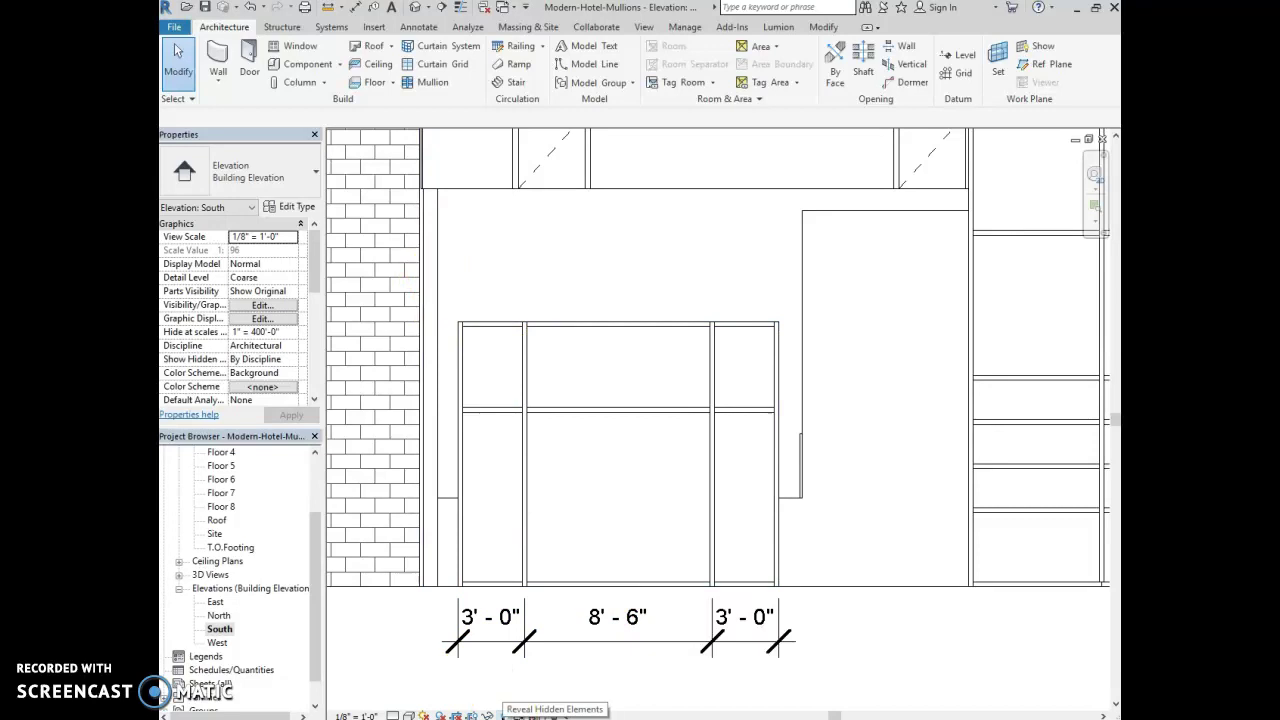
pyautogui.click(489, 716)
pyautogui.scroll(-5, 757, 600)
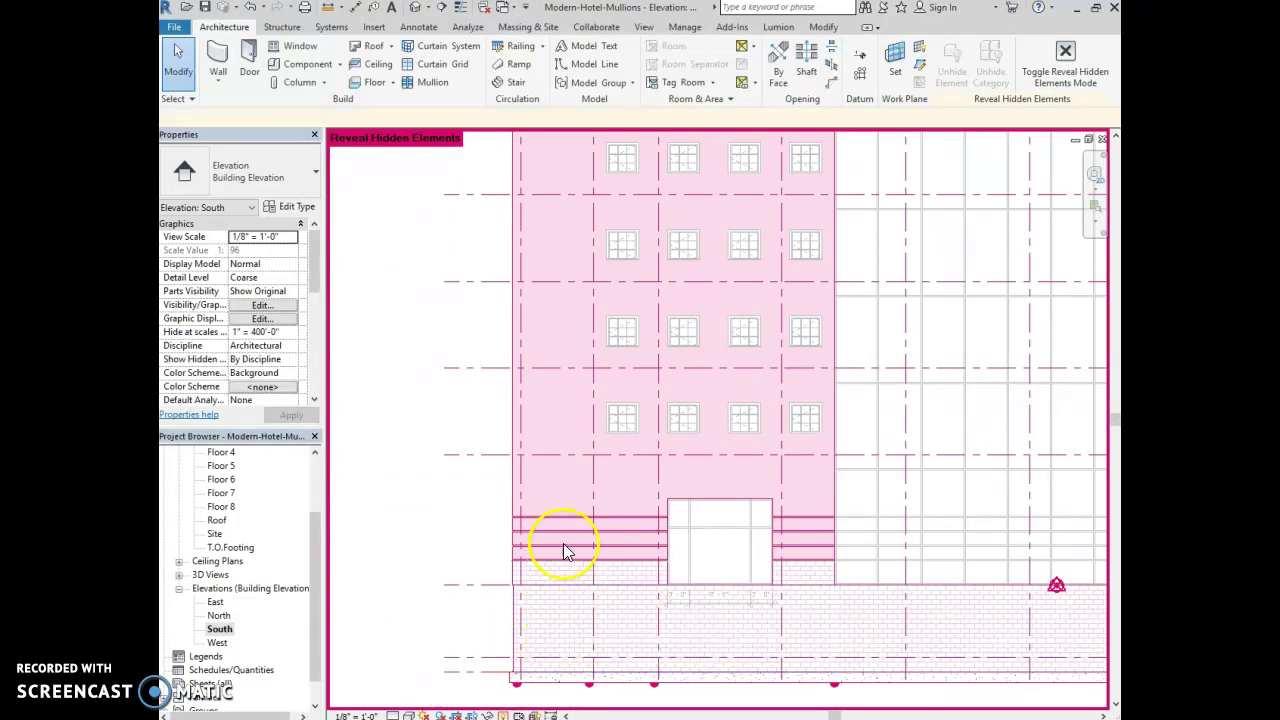
pyautogui.click(582, 520)
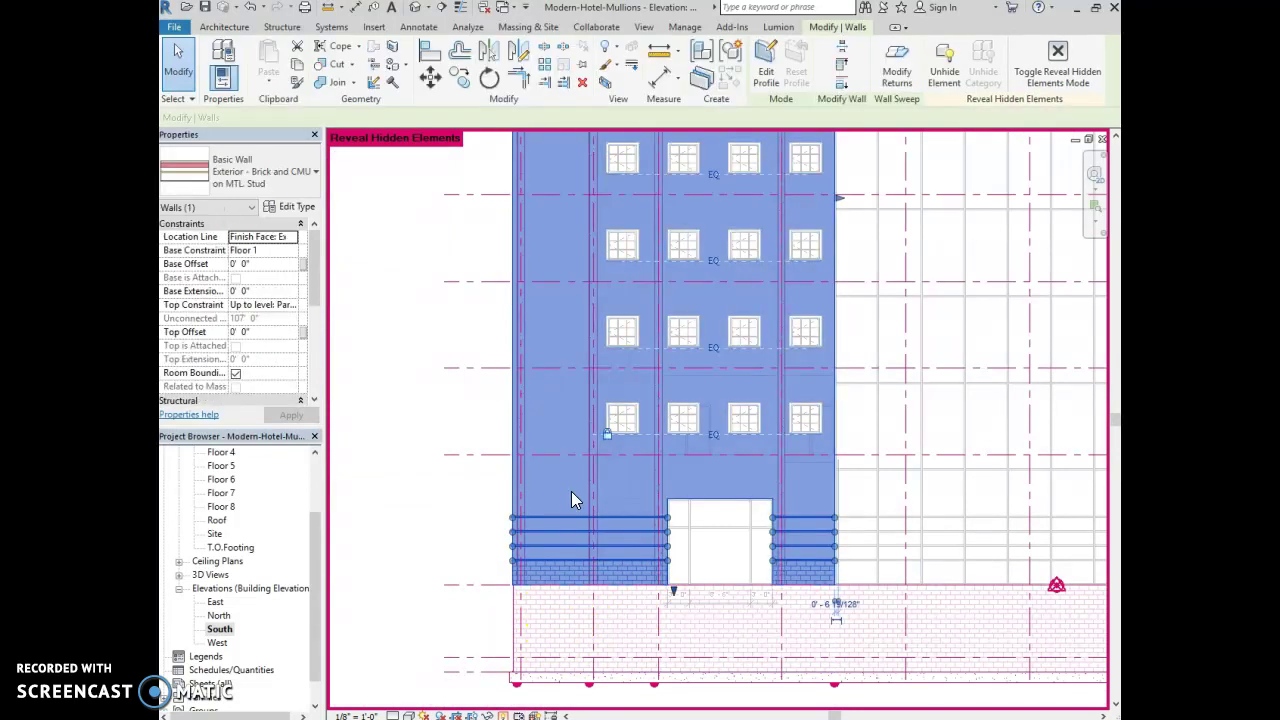
pyautogui.click(946, 82)
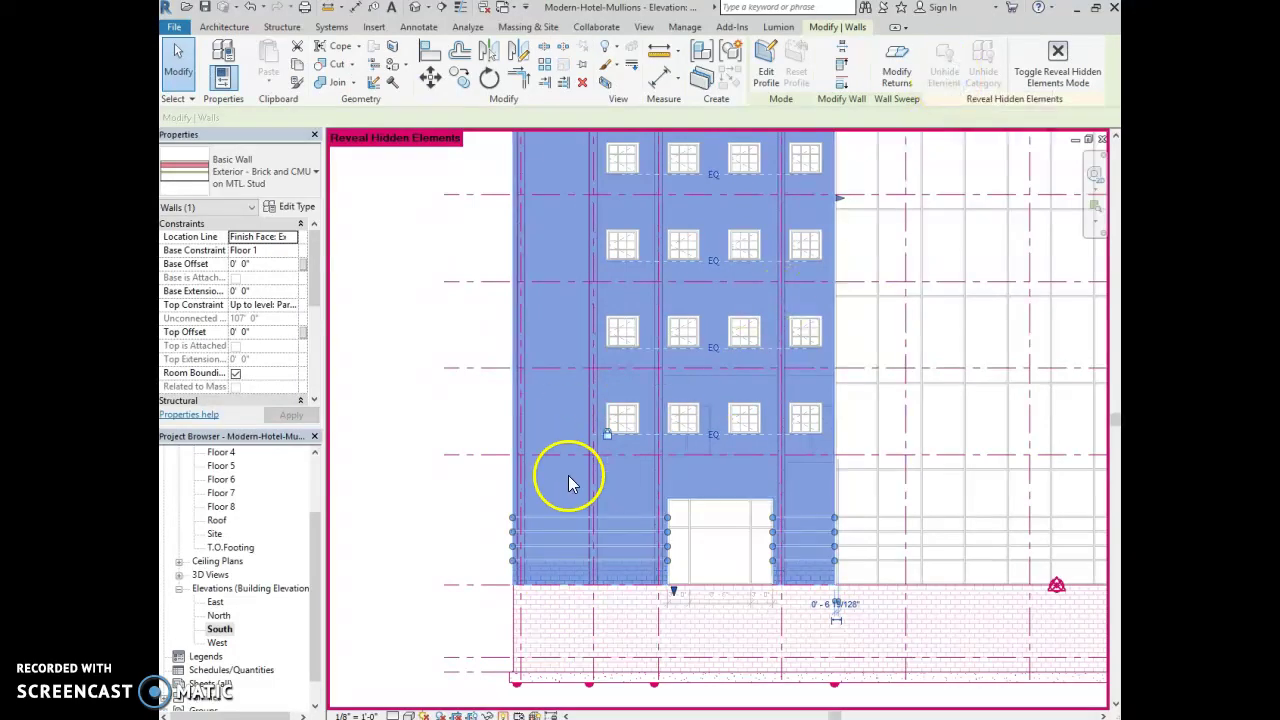
pyautogui.click(1063, 68)
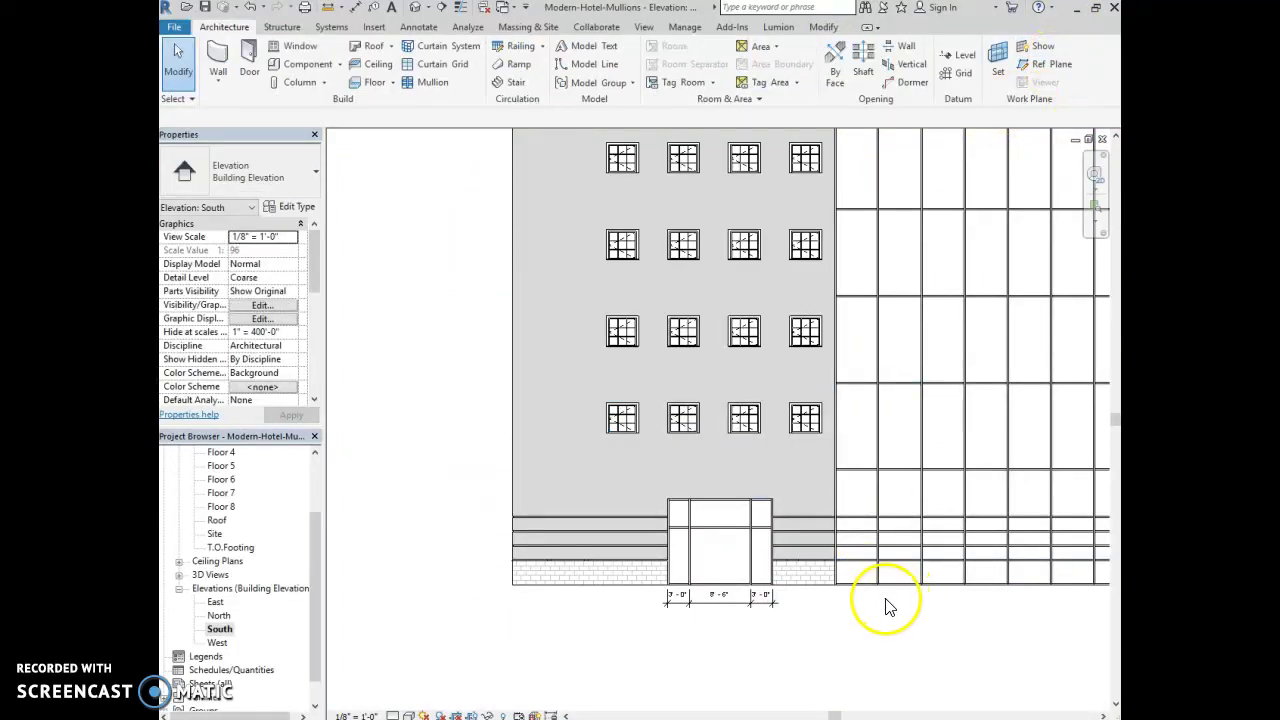
# Align the storefront's horizontal grid line with the upper edge of the highest horizontal band in the adjacent brick wall
pyautogui.scroll(3, 886, 606)
pyautogui.scroll(2, 717, 490)
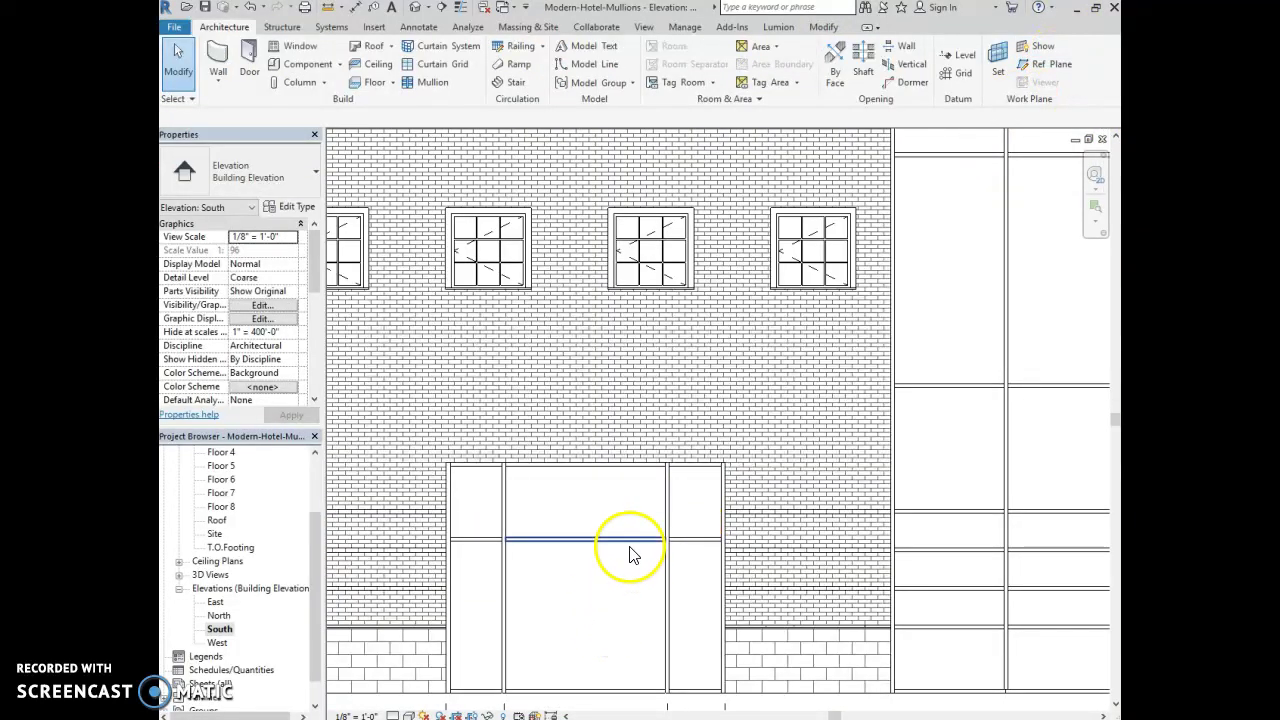
pyautogui.scroll(1, 720, 535)
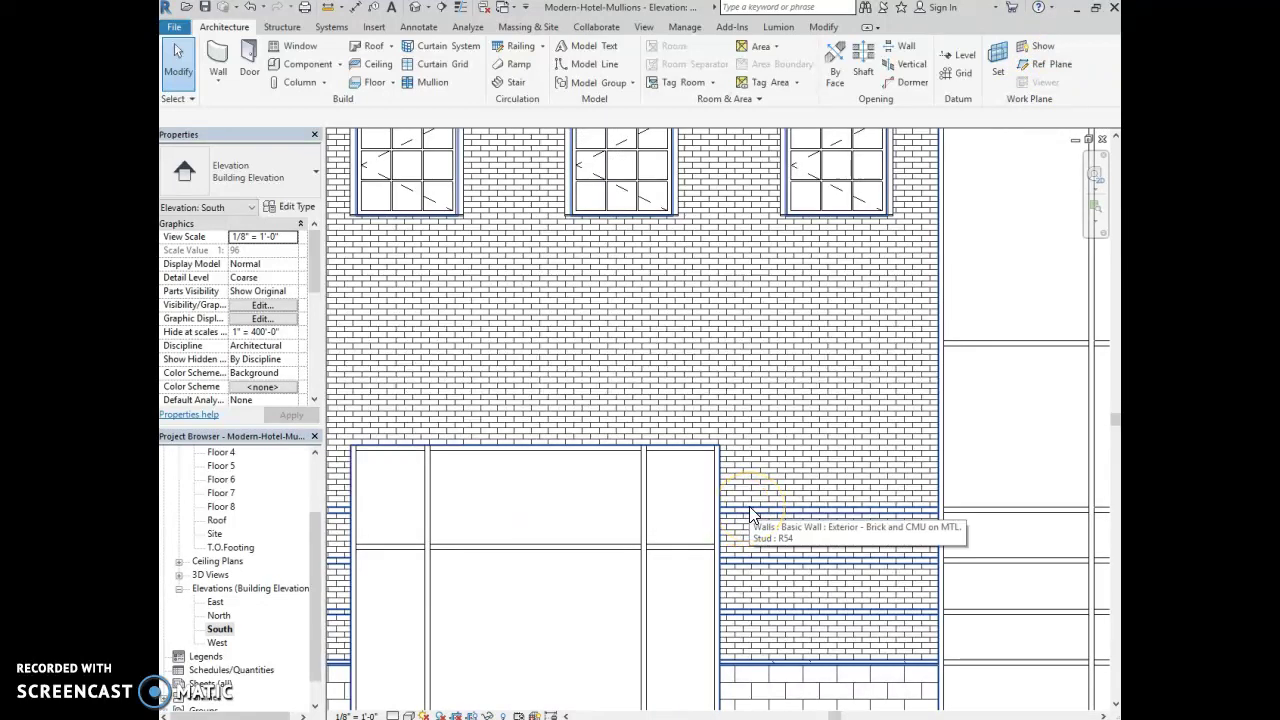
pyautogui.scroll(1, 706, 557)
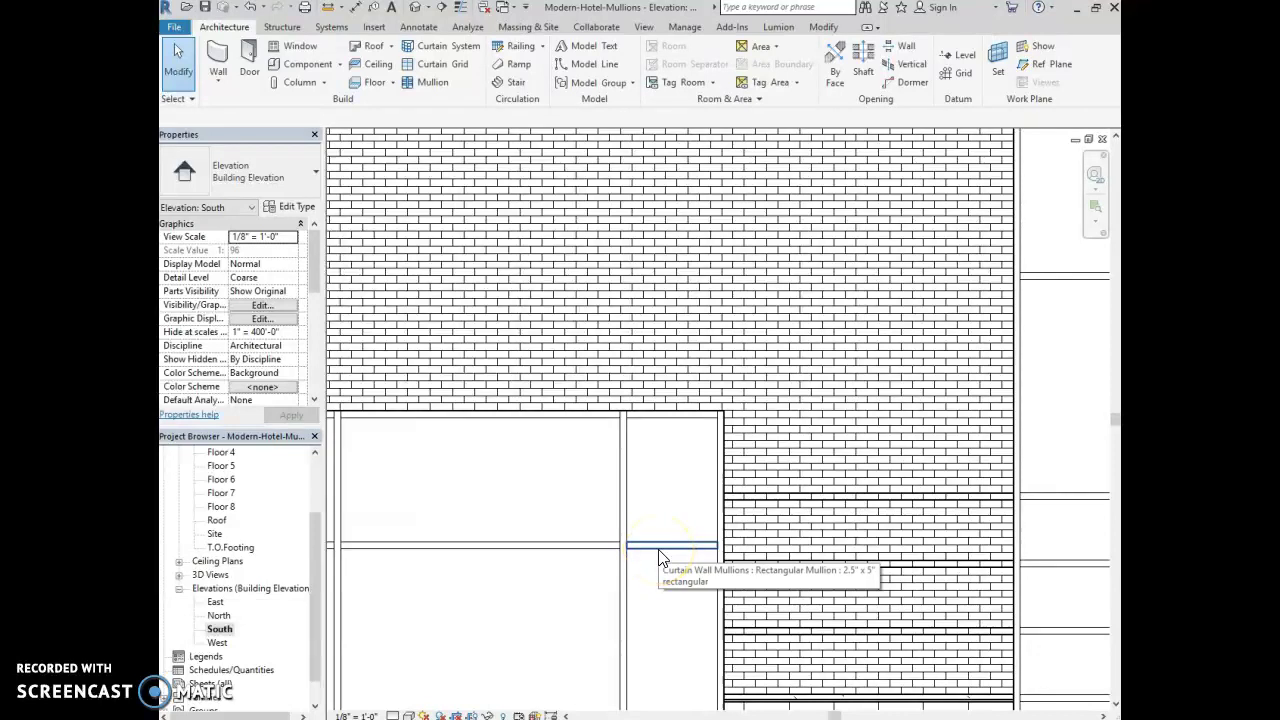
pyautogui.press('Tab')
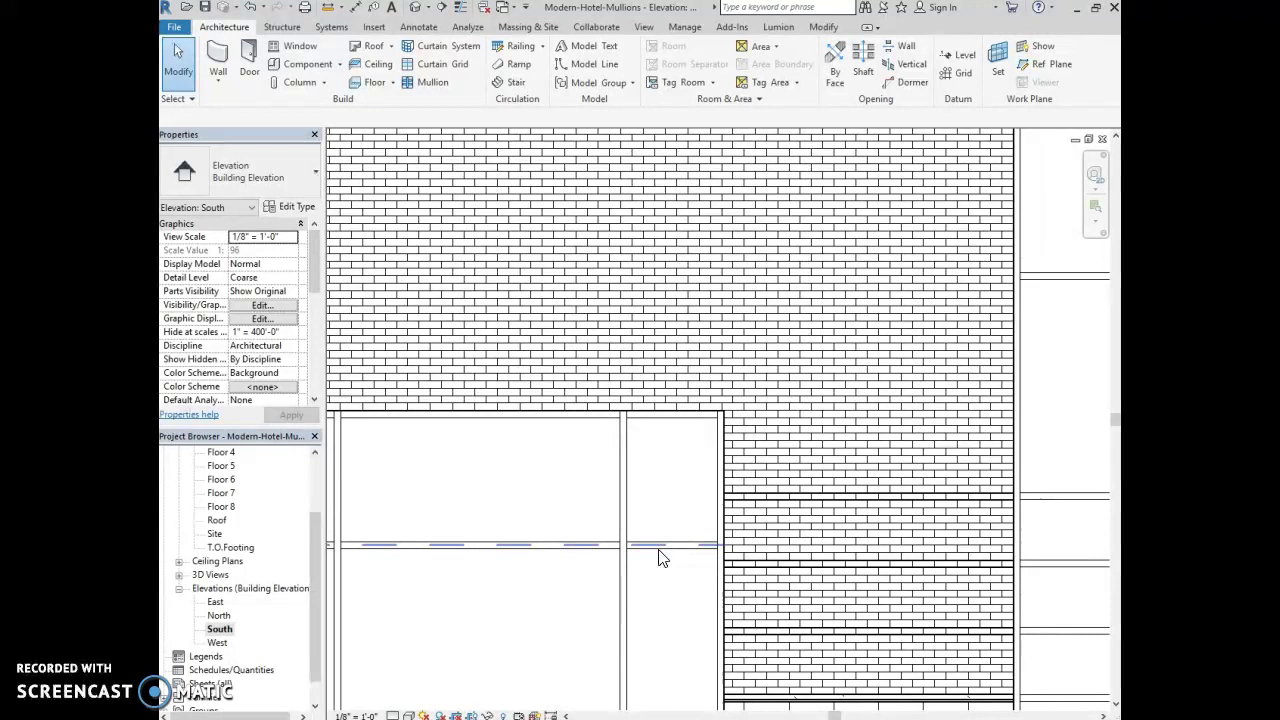
pyautogui.click(660, 546)
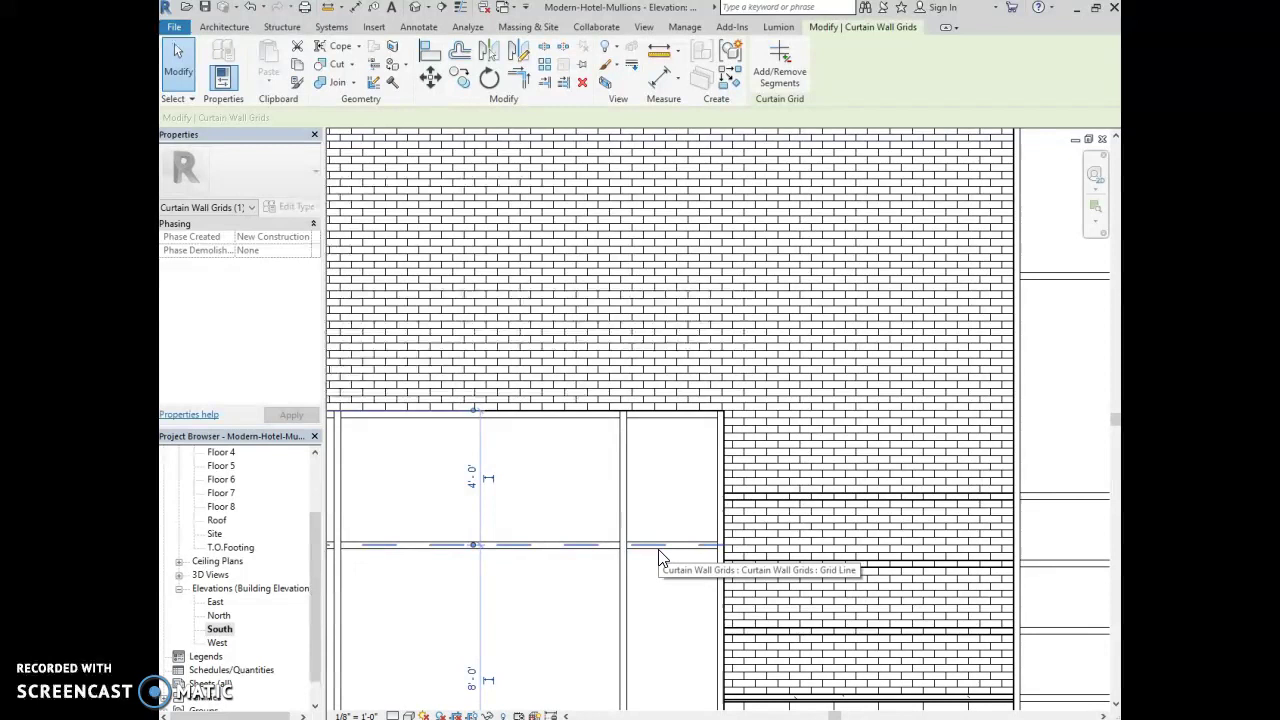
pyautogui.click(434, 55)
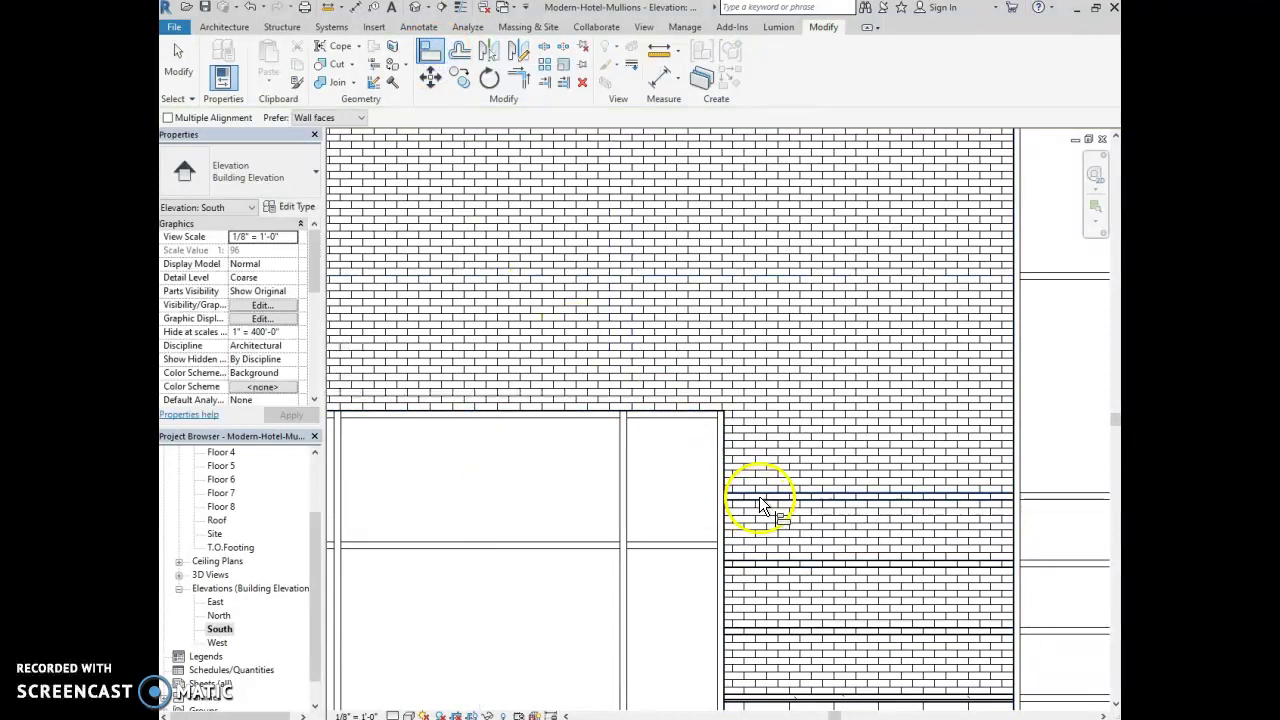
pyautogui.scroll(1, 750, 498)
pyautogui.scroll(1, 740, 498)
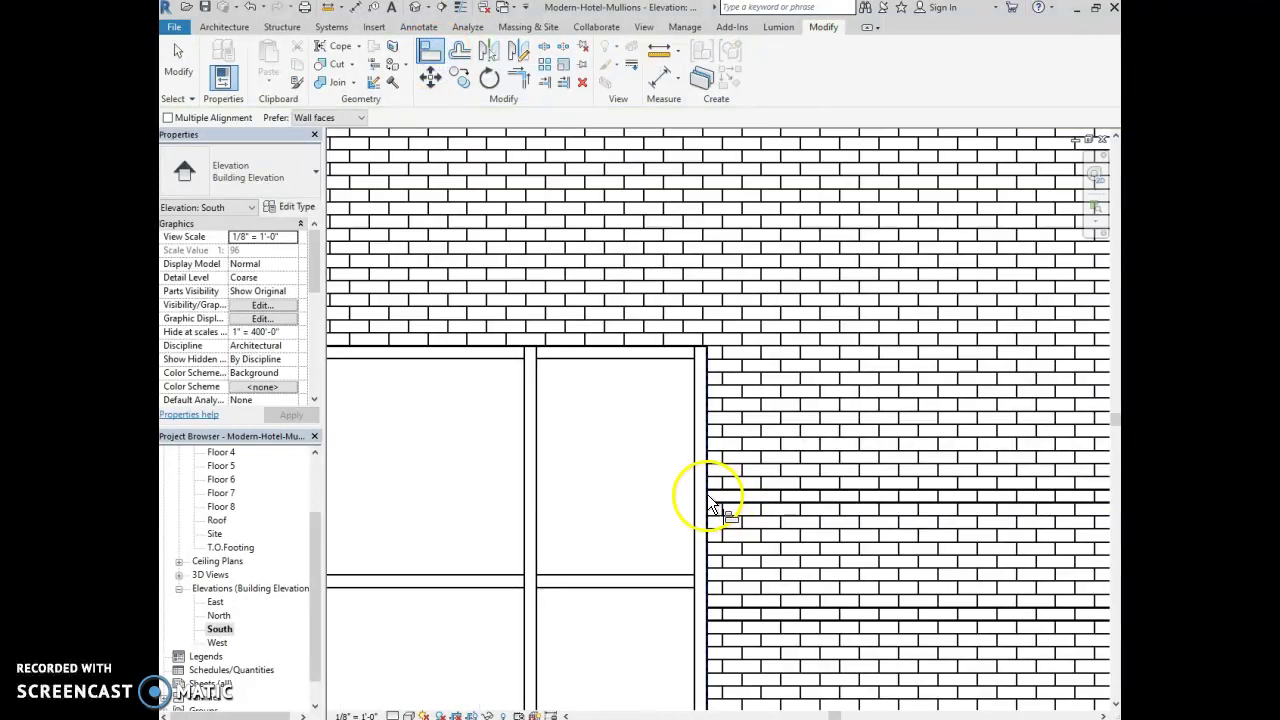
pyautogui.click(733, 491)
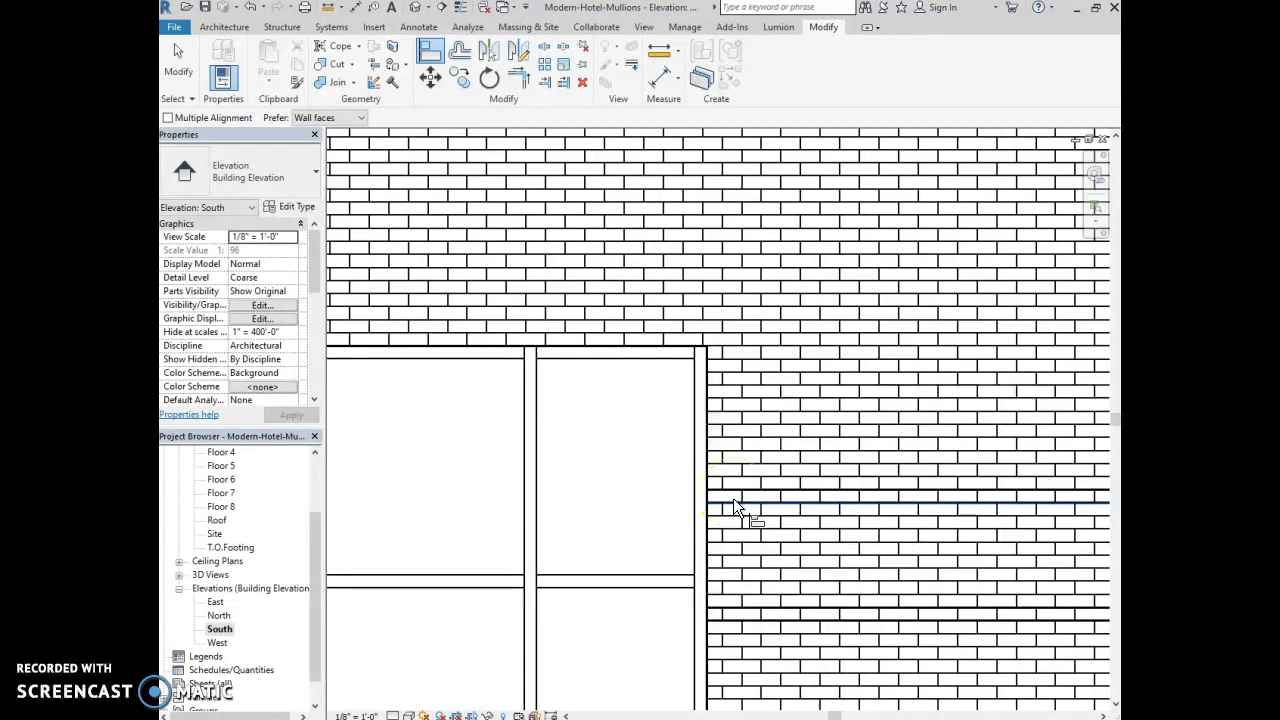
pyautogui.click(717, 492)
pyautogui.click(663, 579)
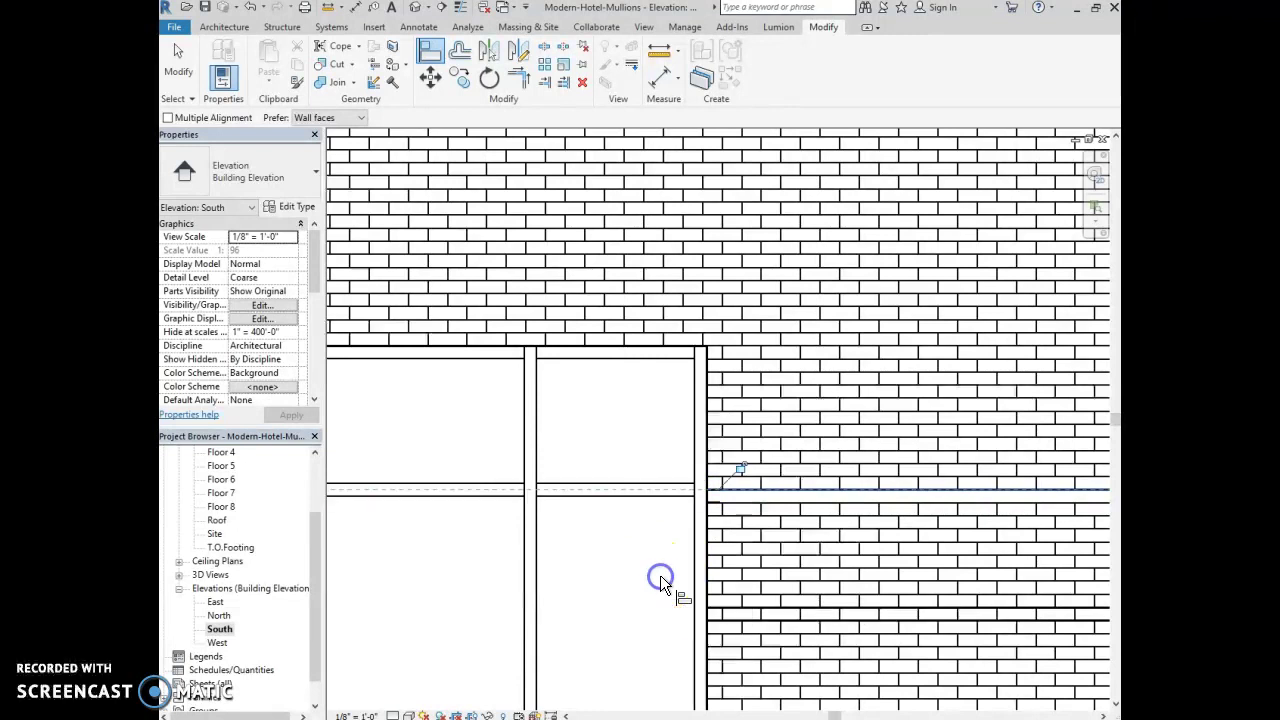
pyautogui.click(180, 66)
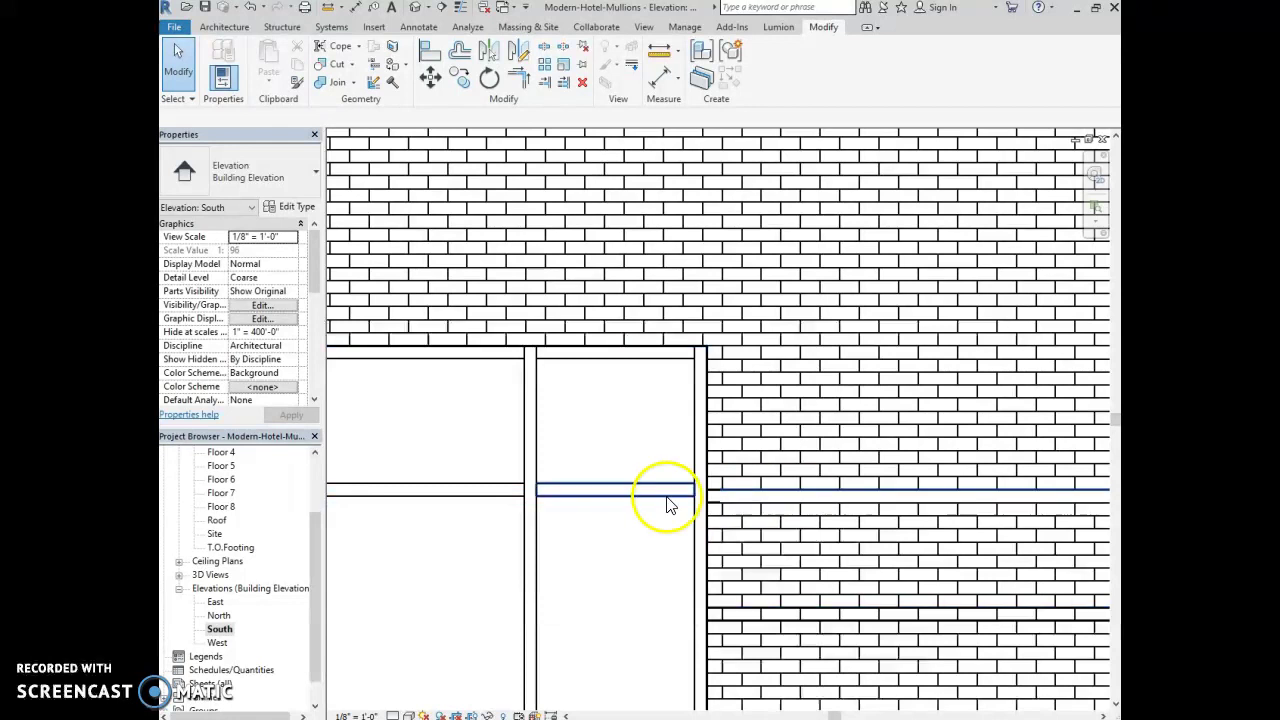
# Align the storefront's horizontal grid line with the neighbouring curtain wall's horizontal mullion level with the brick wall's highest band
pyautogui.scroll(3, 666, 506)
pyautogui.scroll(-4, 606, 523)
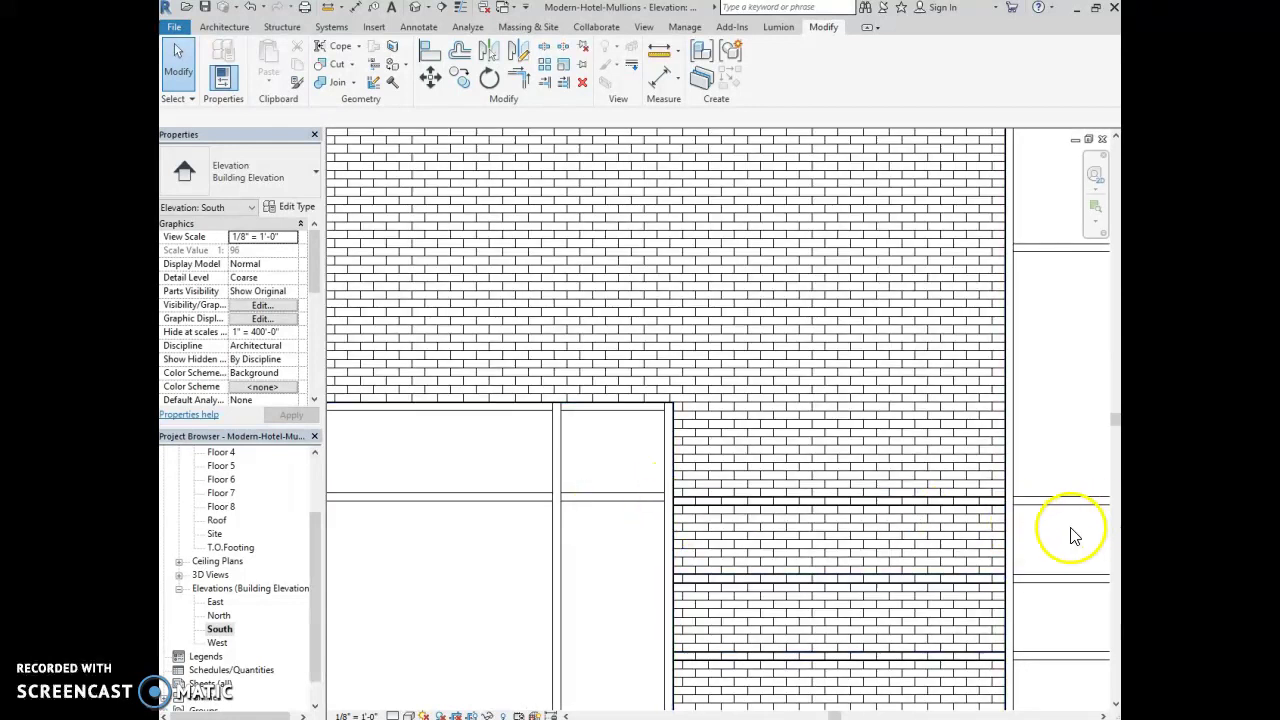
pyautogui.moveTo(1071, 534); pyautogui.dragTo(943, 500, button='middle')
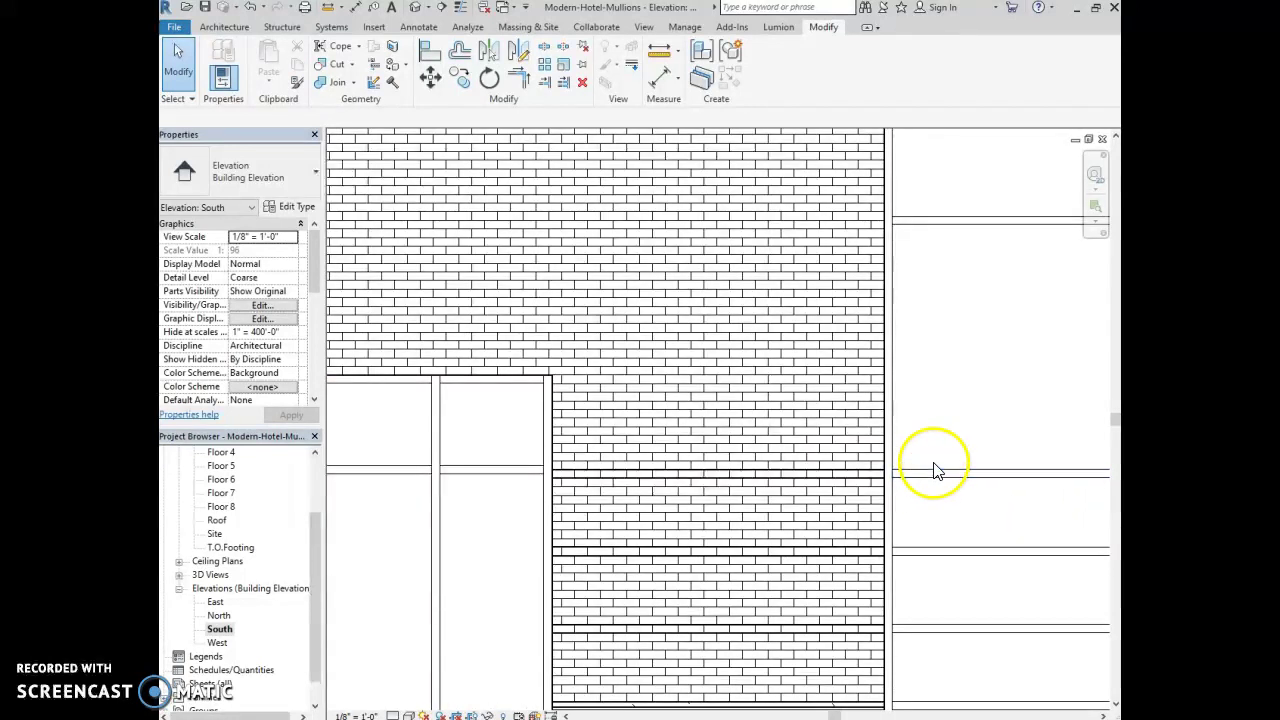
pyautogui.click(475, 479)
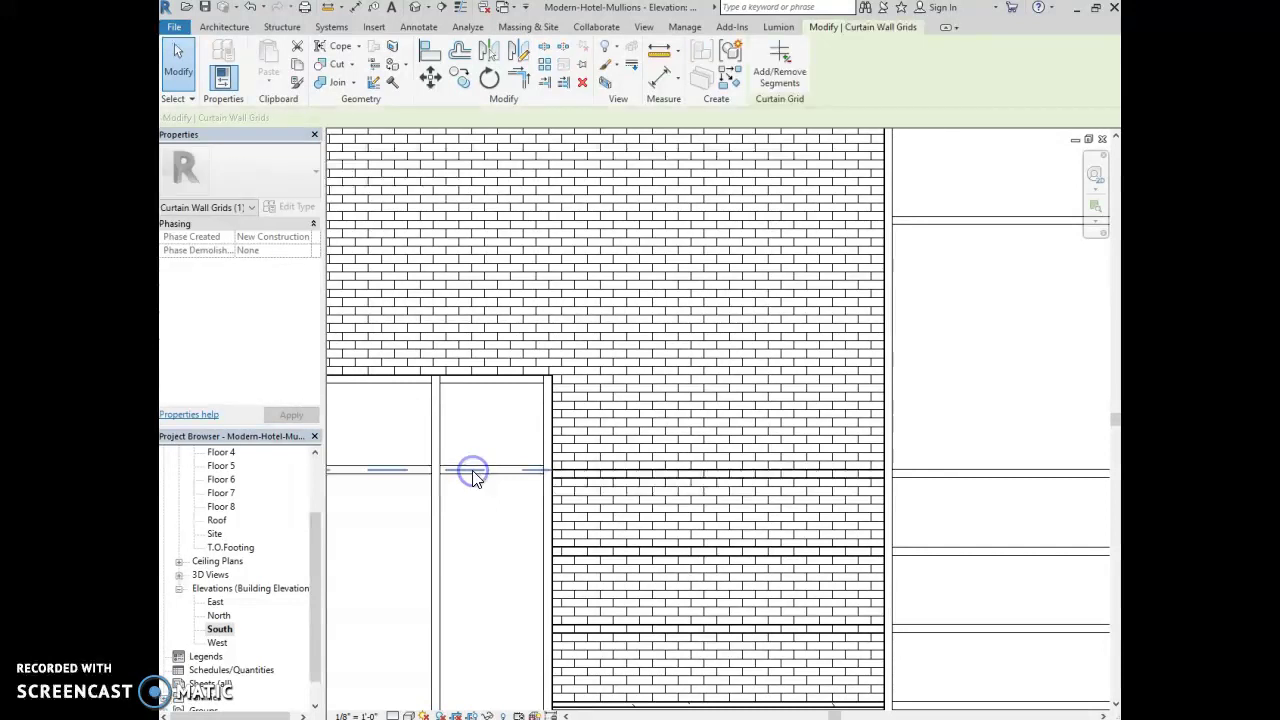
pyautogui.click(428, 52)
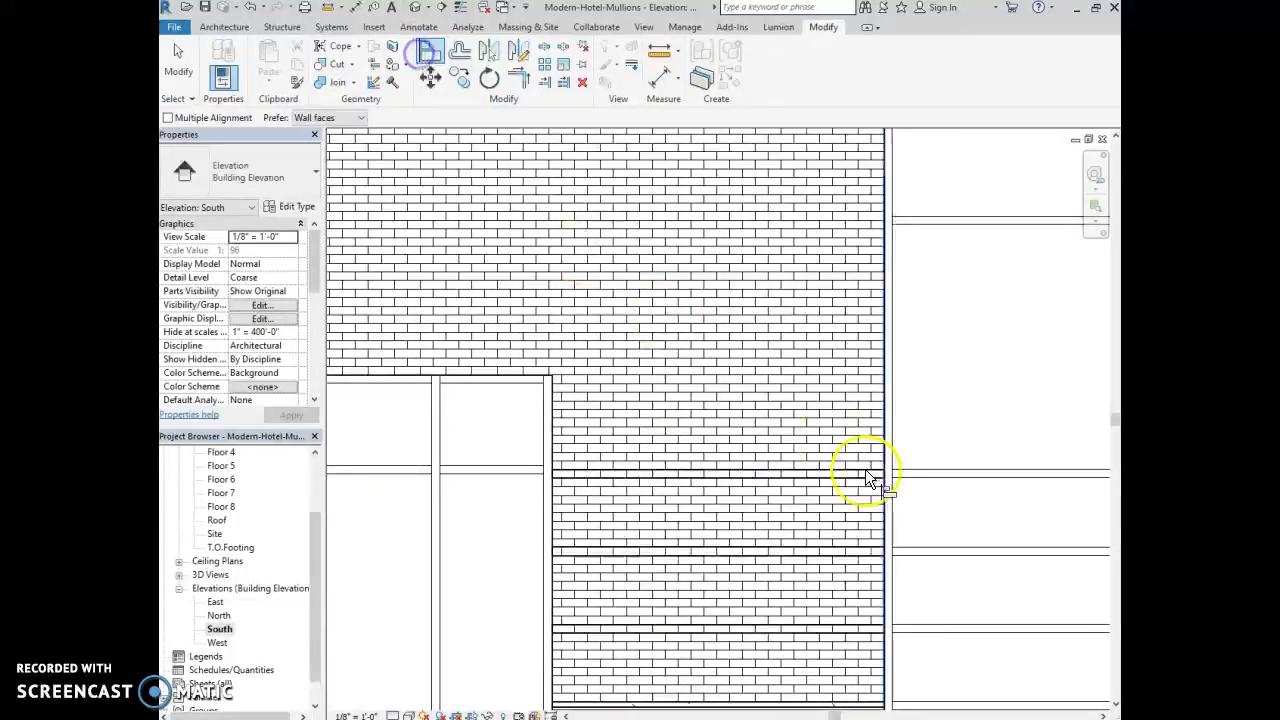
pyautogui.click(949, 474)
pyautogui.click(522, 482)
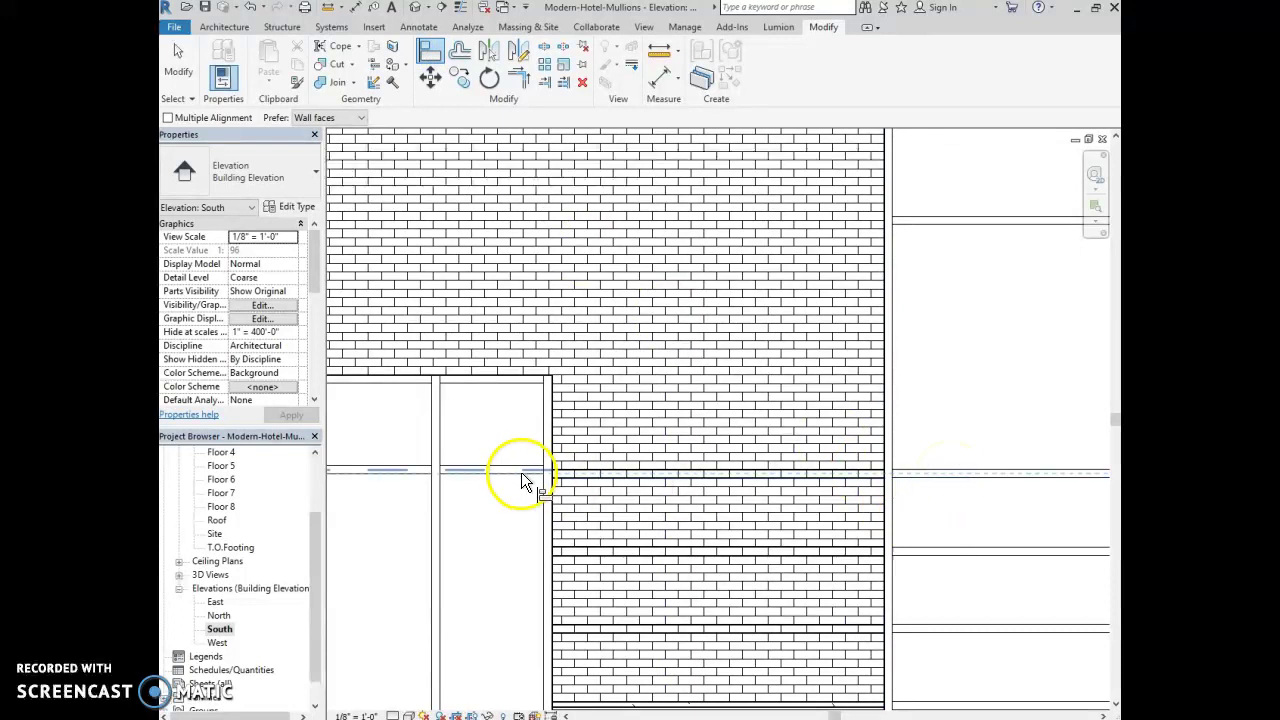
pyautogui.click(515, 470)
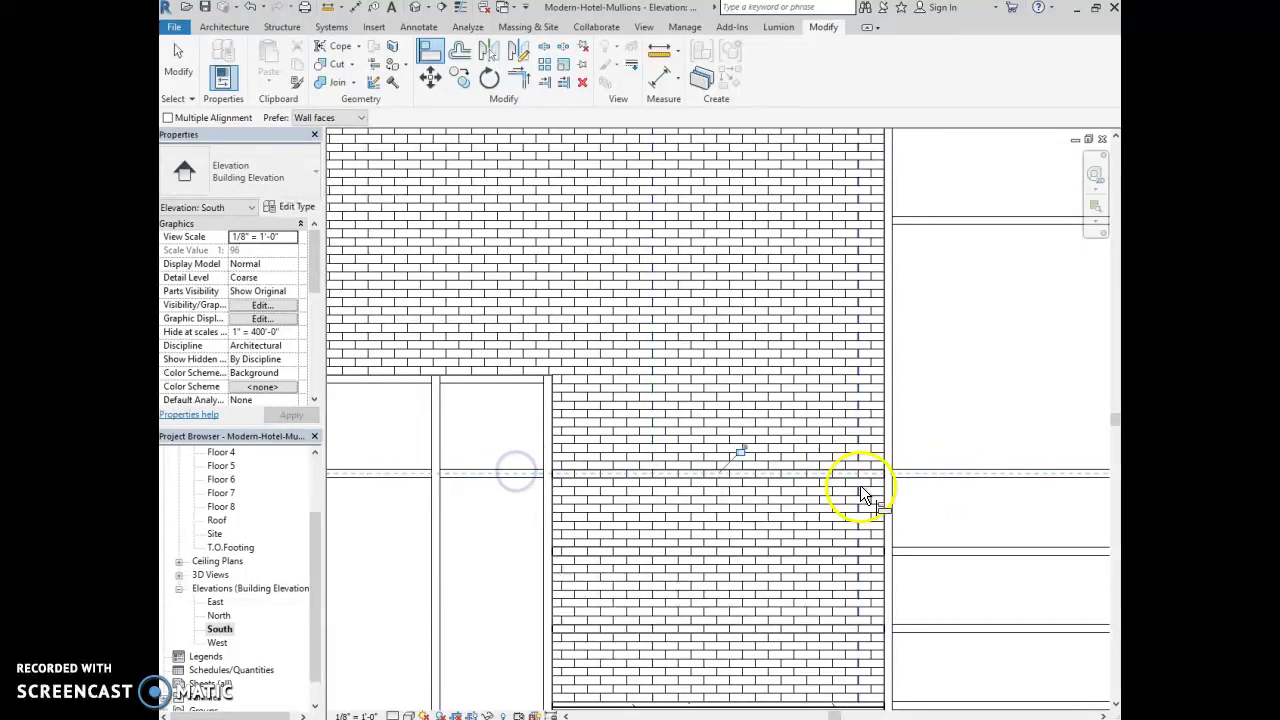
pyautogui.click(178, 55)
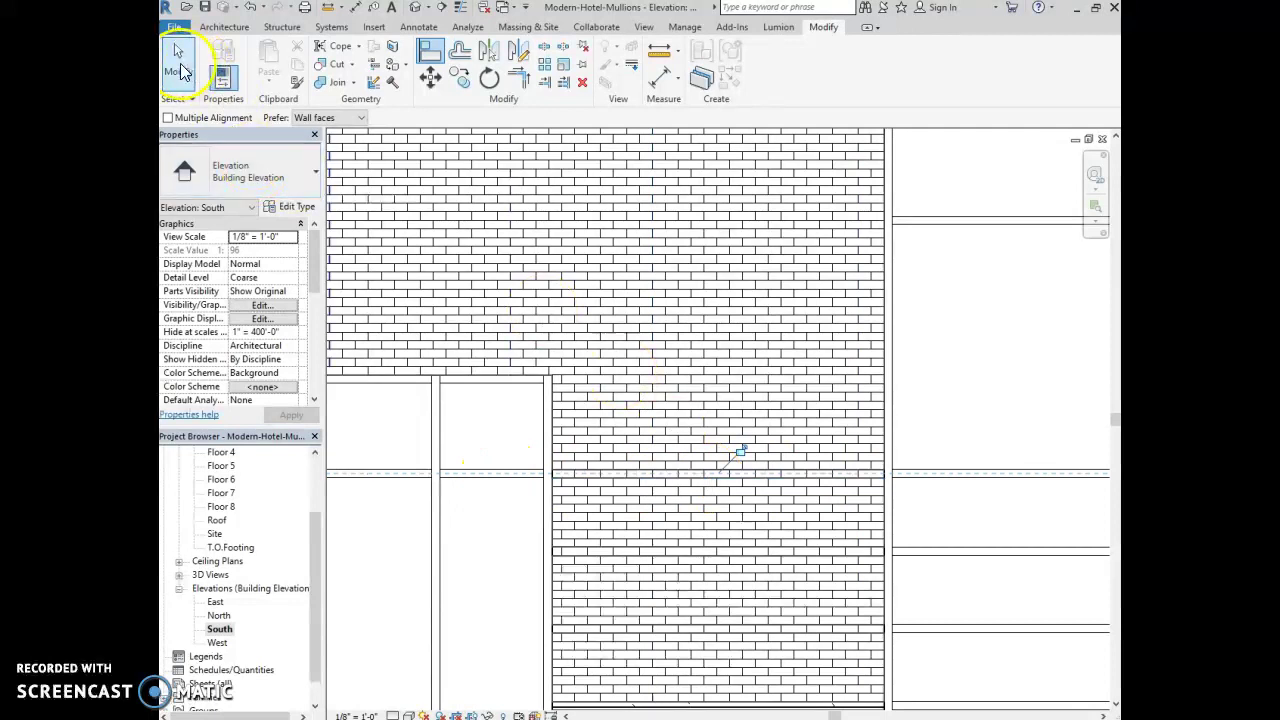
pyautogui.scroll(-2, 858, 480)
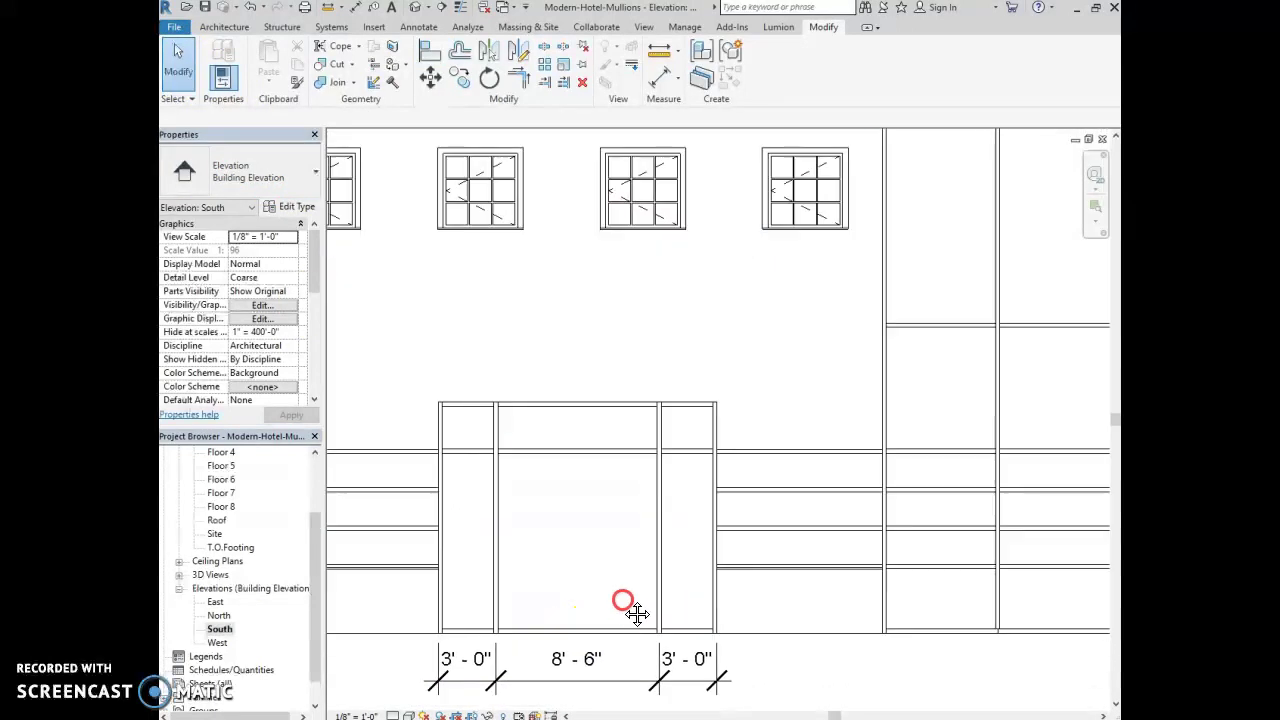
pyautogui.moveTo(629, 600); pyautogui.dragTo(645, 560, button='middle')
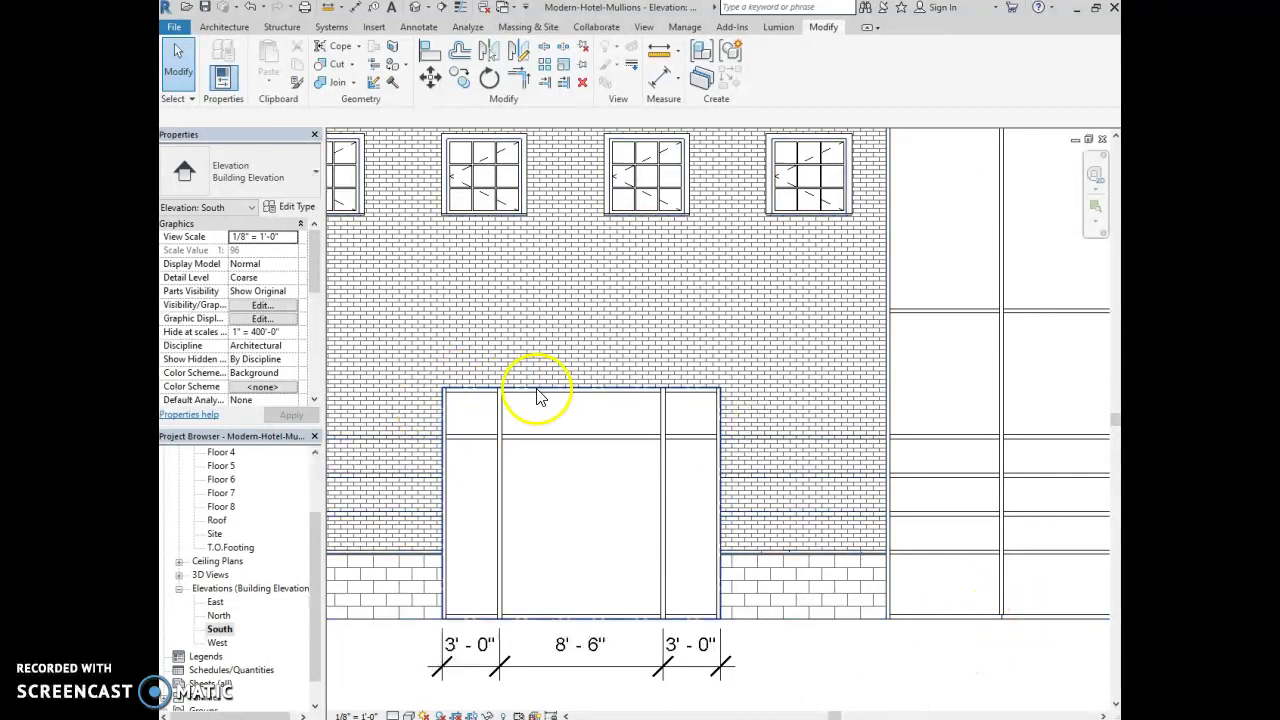
# Make the three mullions along the storefront's upper edge continuous across the vertical mullions
pyautogui.scroll(3, 495, 412)
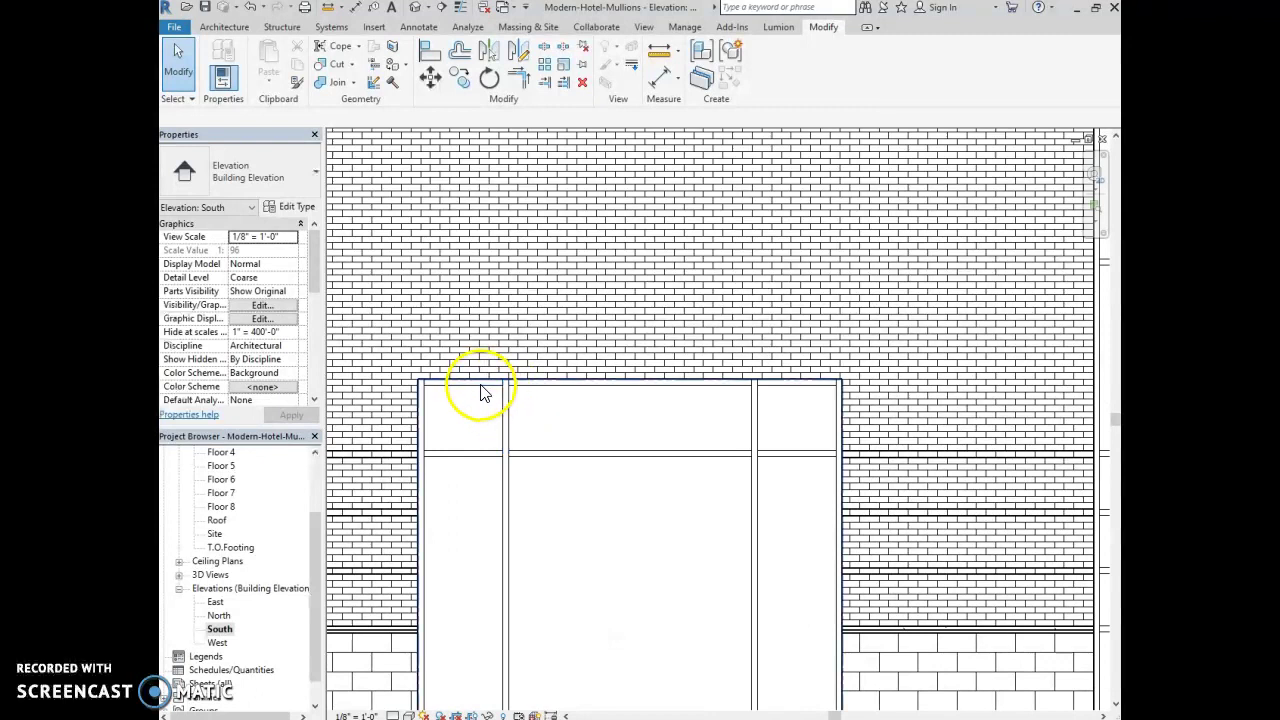
pyautogui.click(479, 394)
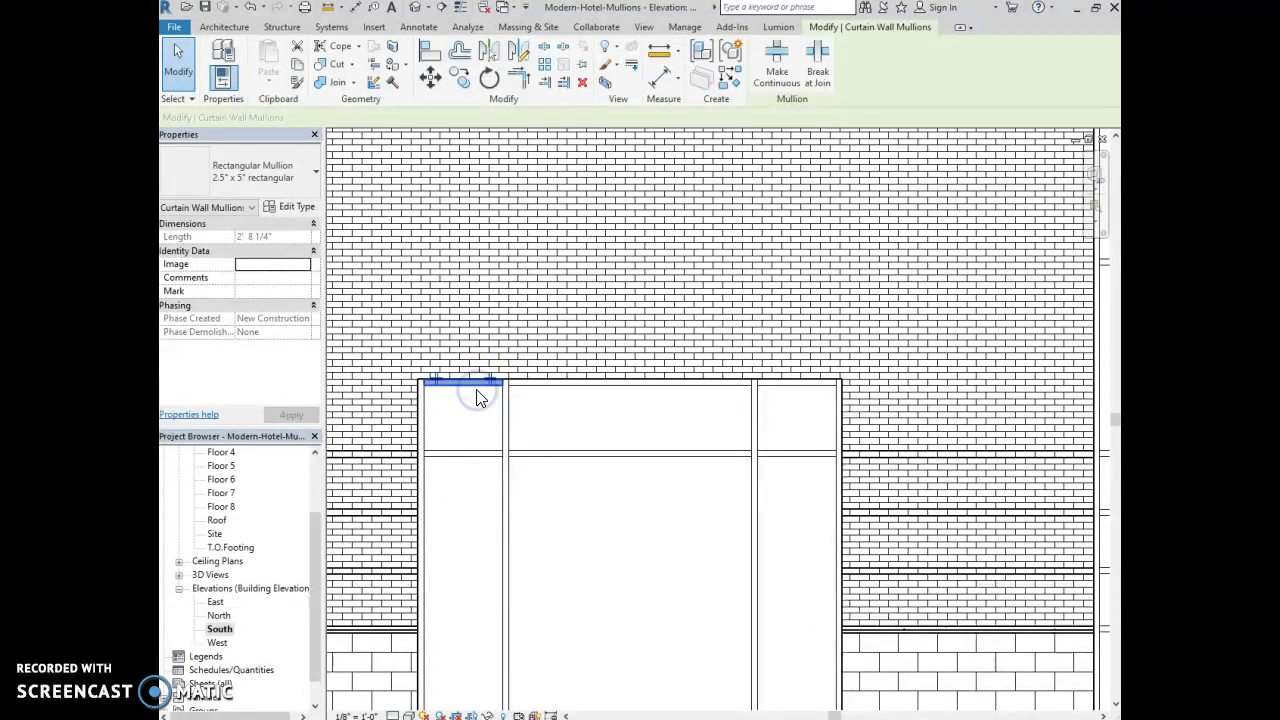
pyautogui.click(478, 402)
pyautogui.keyDown('ctrl'); pyautogui.click(556, 393); pyautogui.keyUp('ctrl')
pyautogui.keyDown('ctrl'); pyautogui.click(800, 390); pyautogui.keyUp('ctrl')
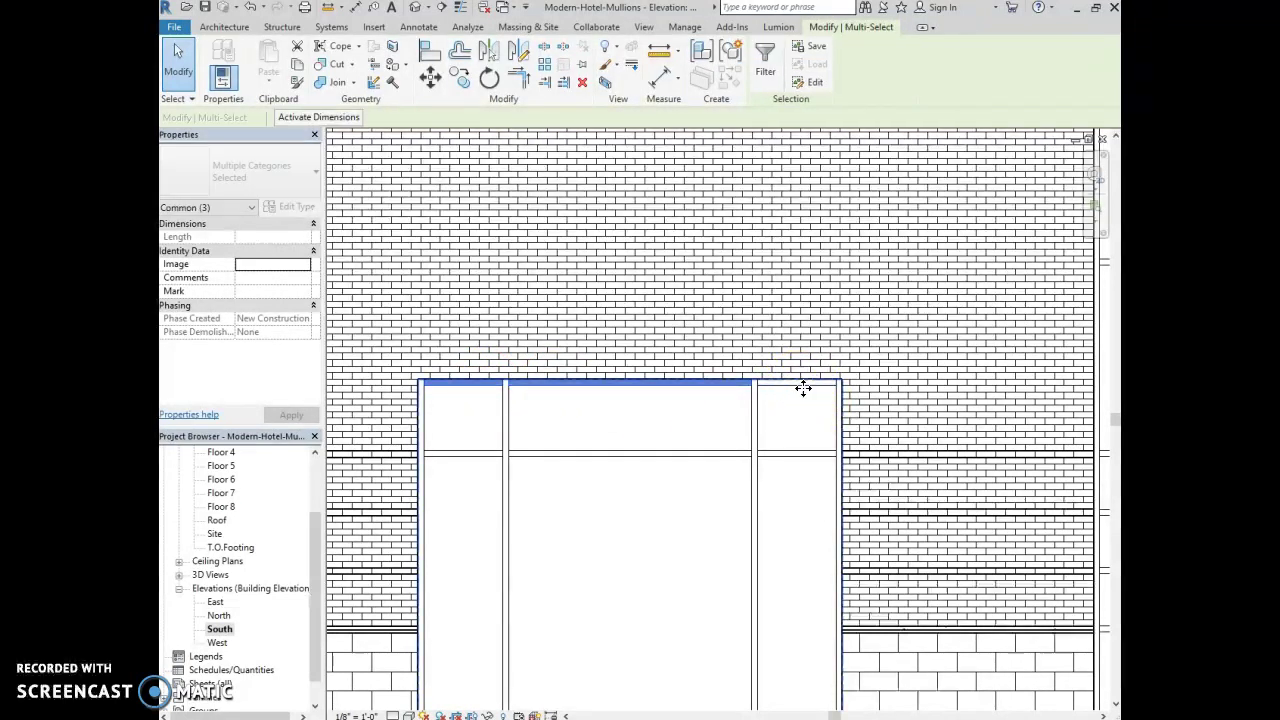
pyautogui.click(800, 388)
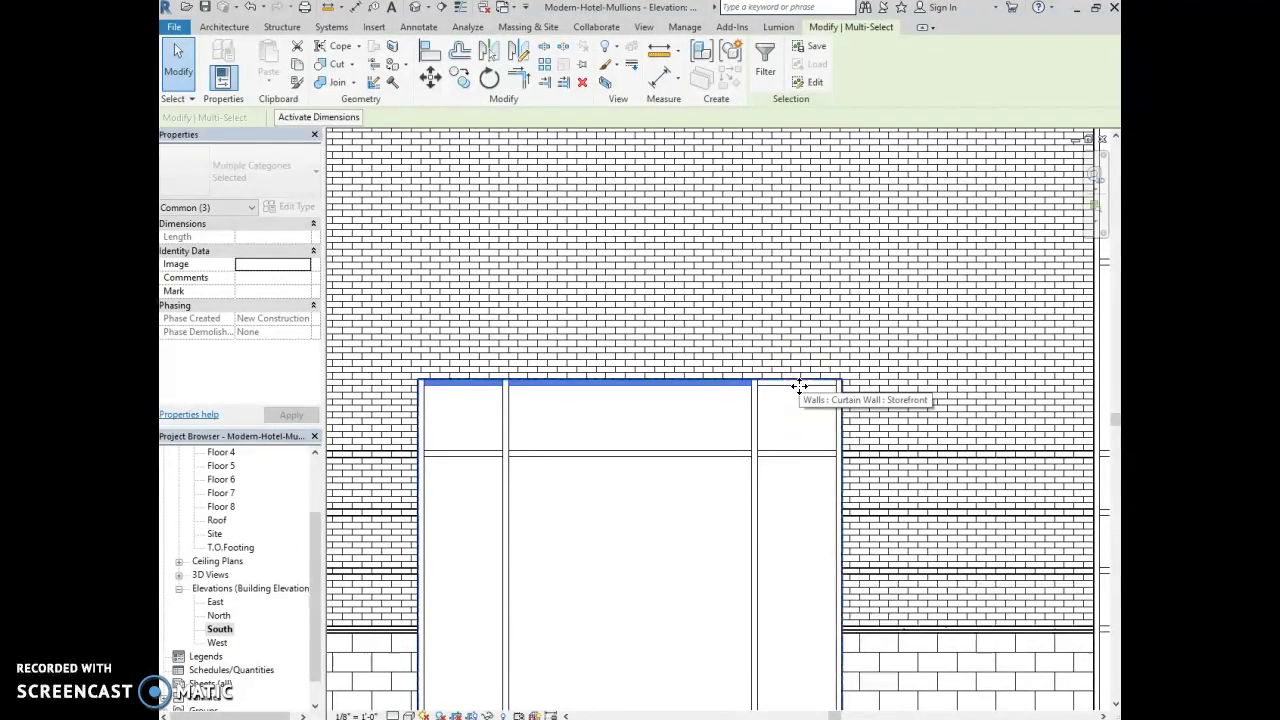
pyautogui.click(799, 386)
pyautogui.click(797, 389)
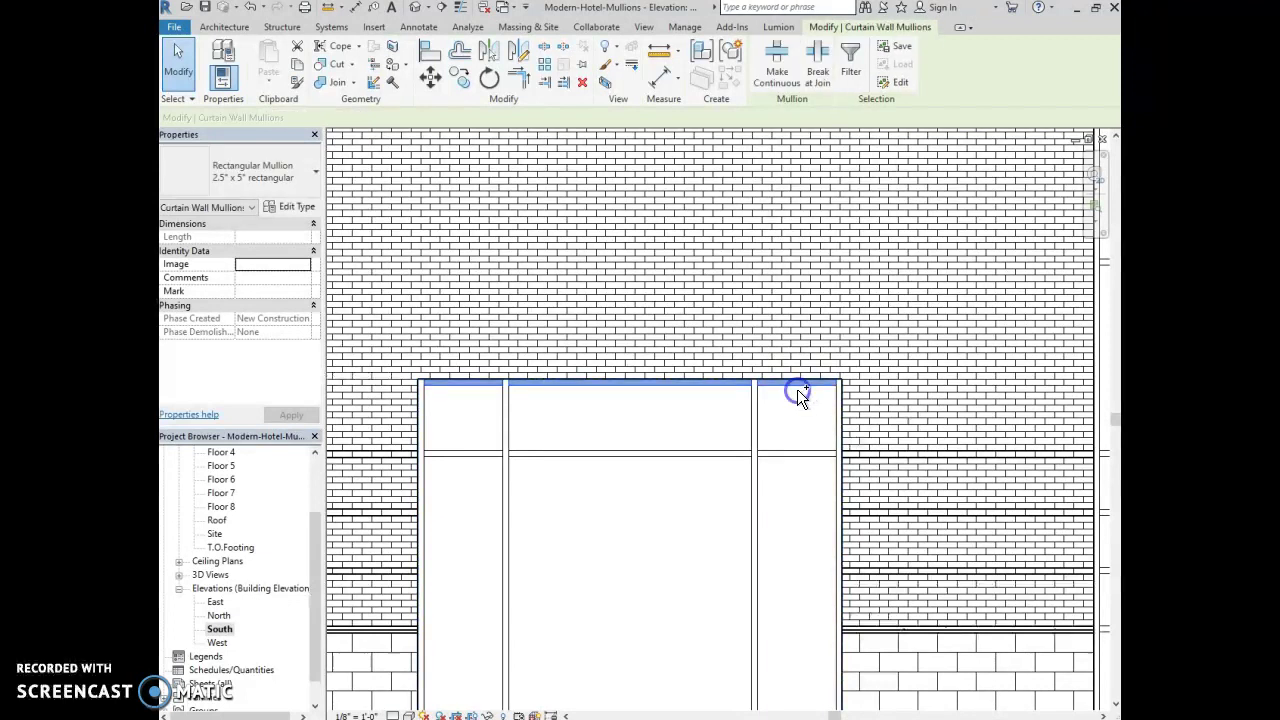
pyautogui.click(777, 65)
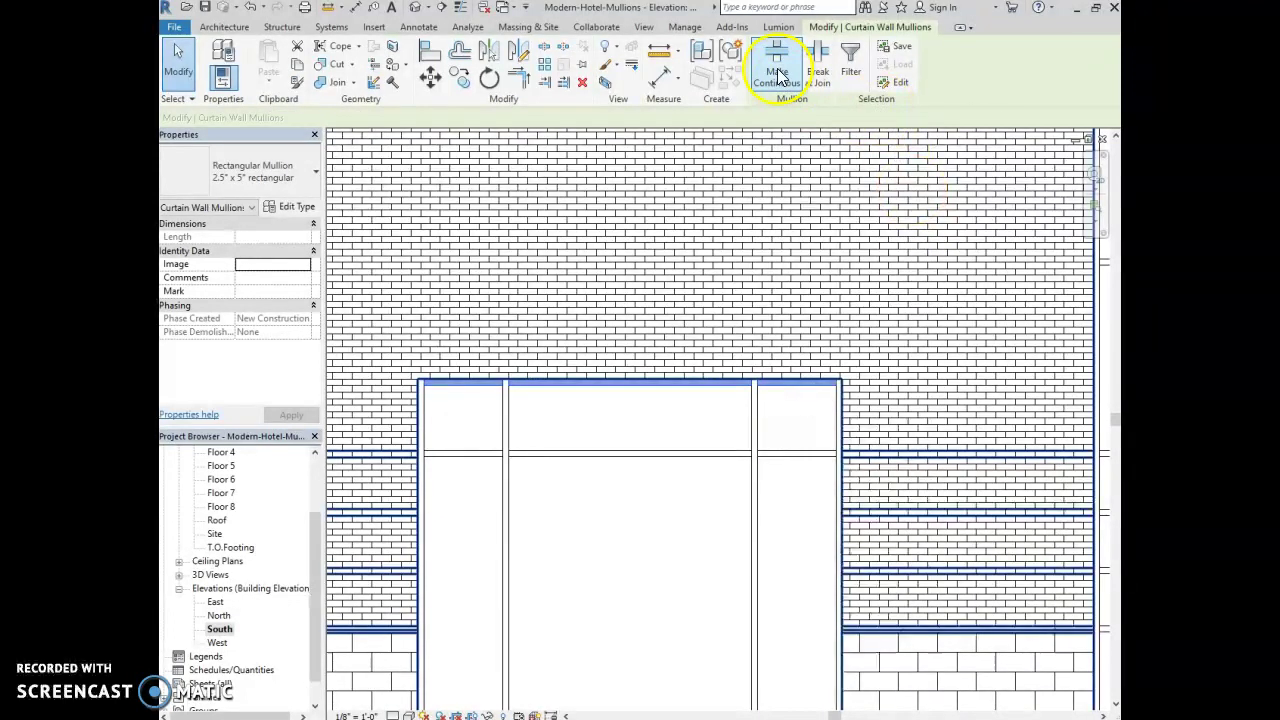
pyautogui.click(595, 426)
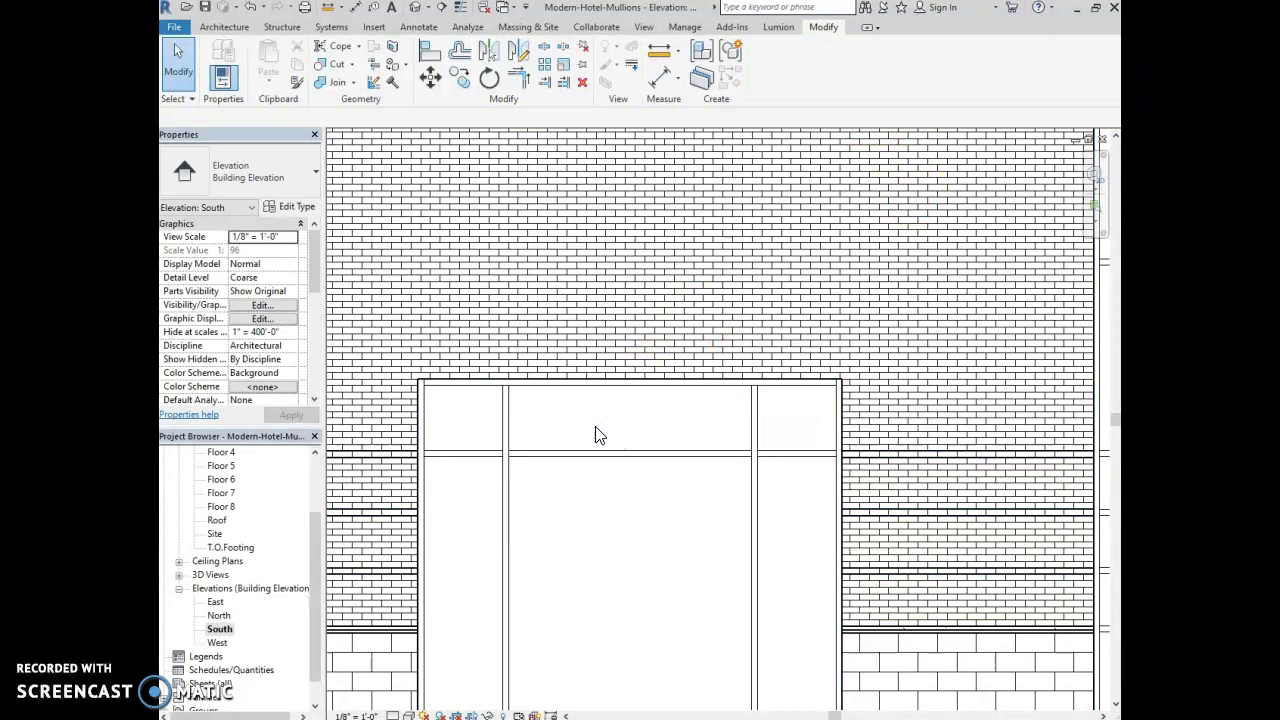
pyautogui.click(594, 470)
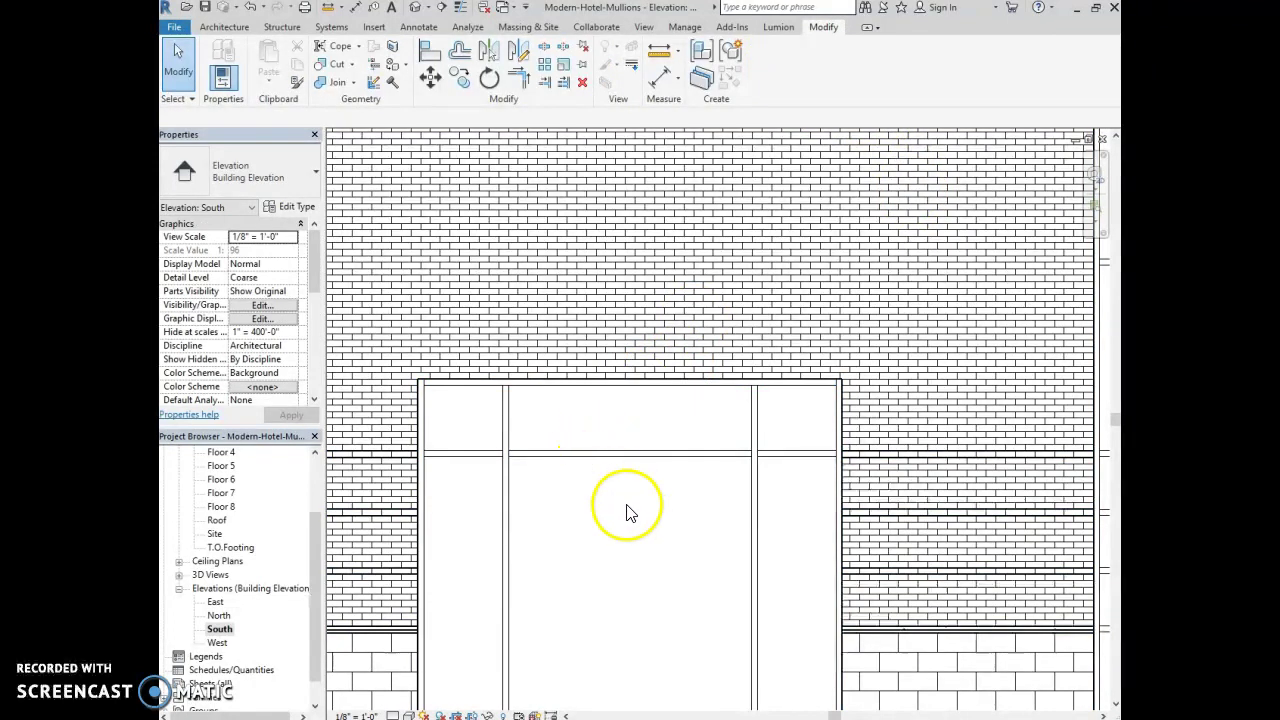
# Load the Door-Curtain-Wall-Double-Storefront family from the Doors folder of the US Imperial library
pyautogui.moveTo(620, 530); pyautogui.dragTo(610, 414, button='middle')
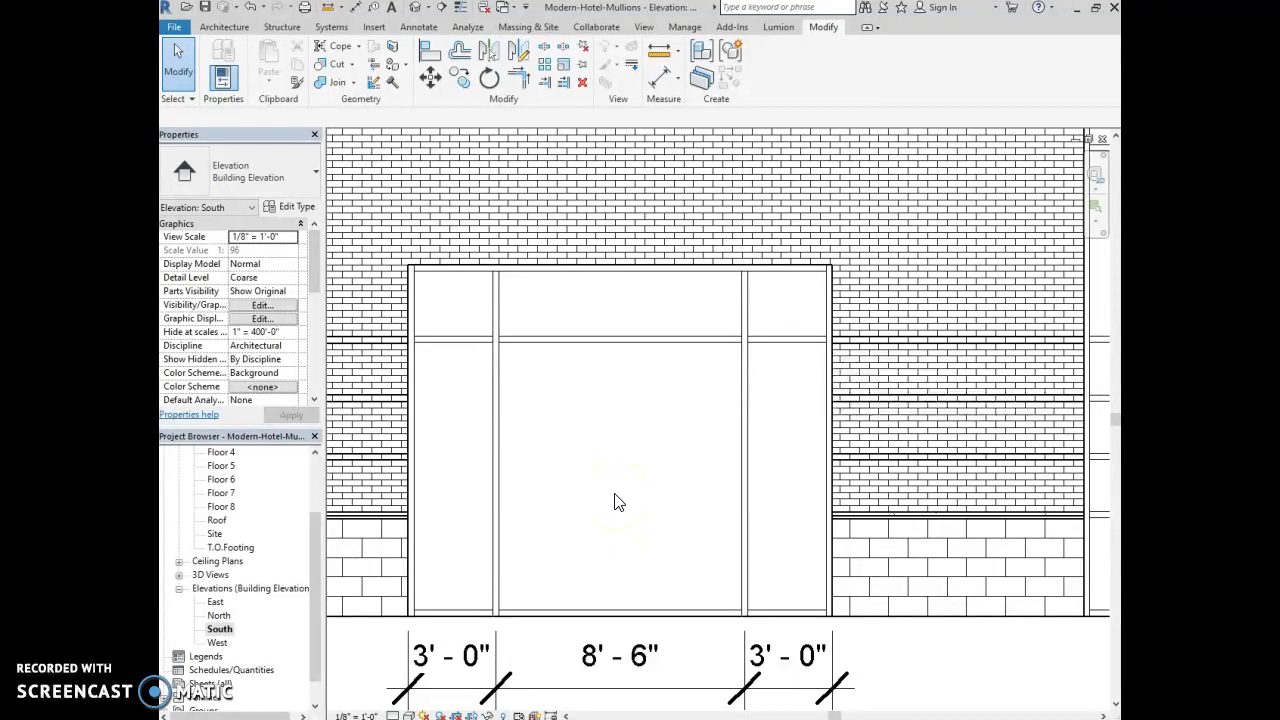
pyautogui.click(663, 457)
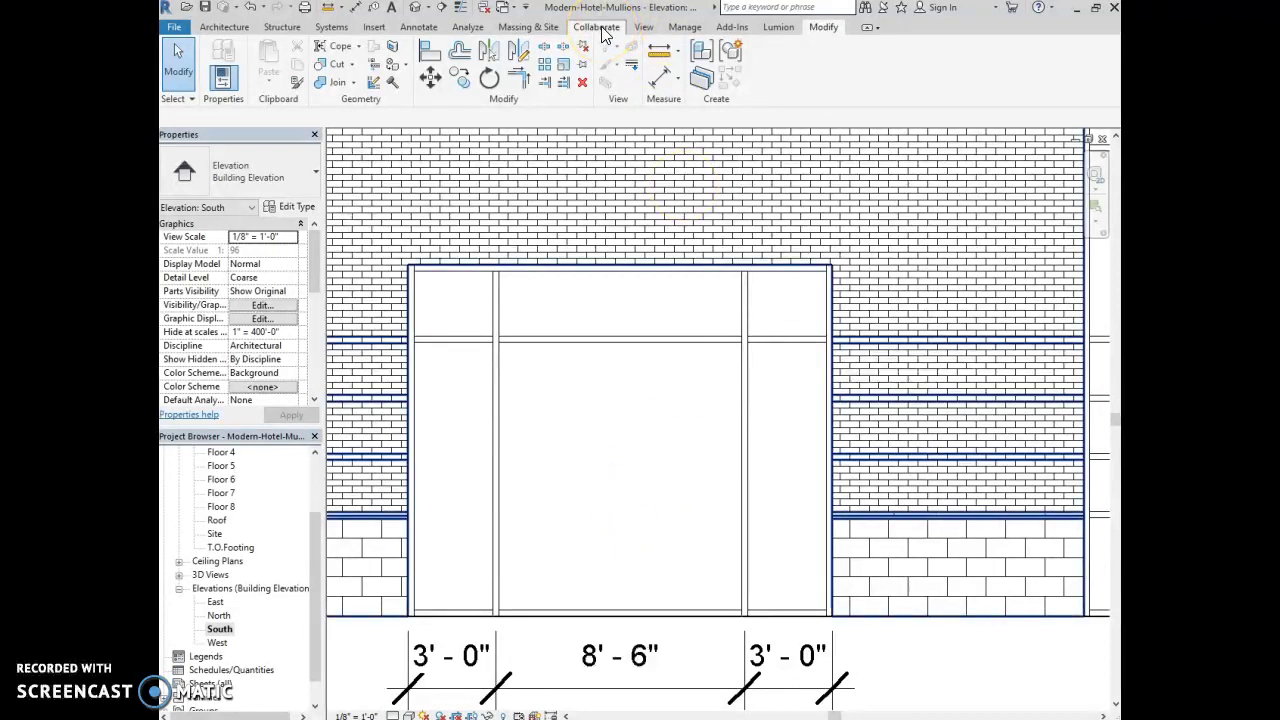
pyautogui.click(372, 34)
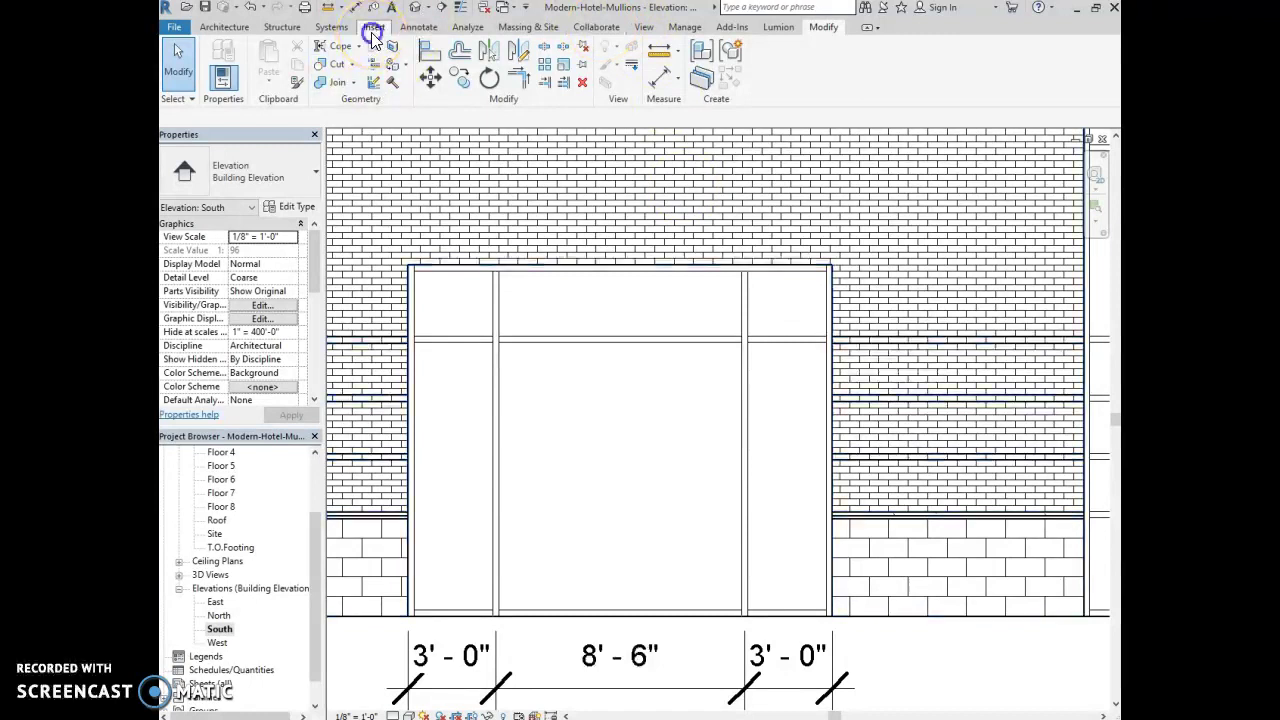
pyautogui.click(697, 80)
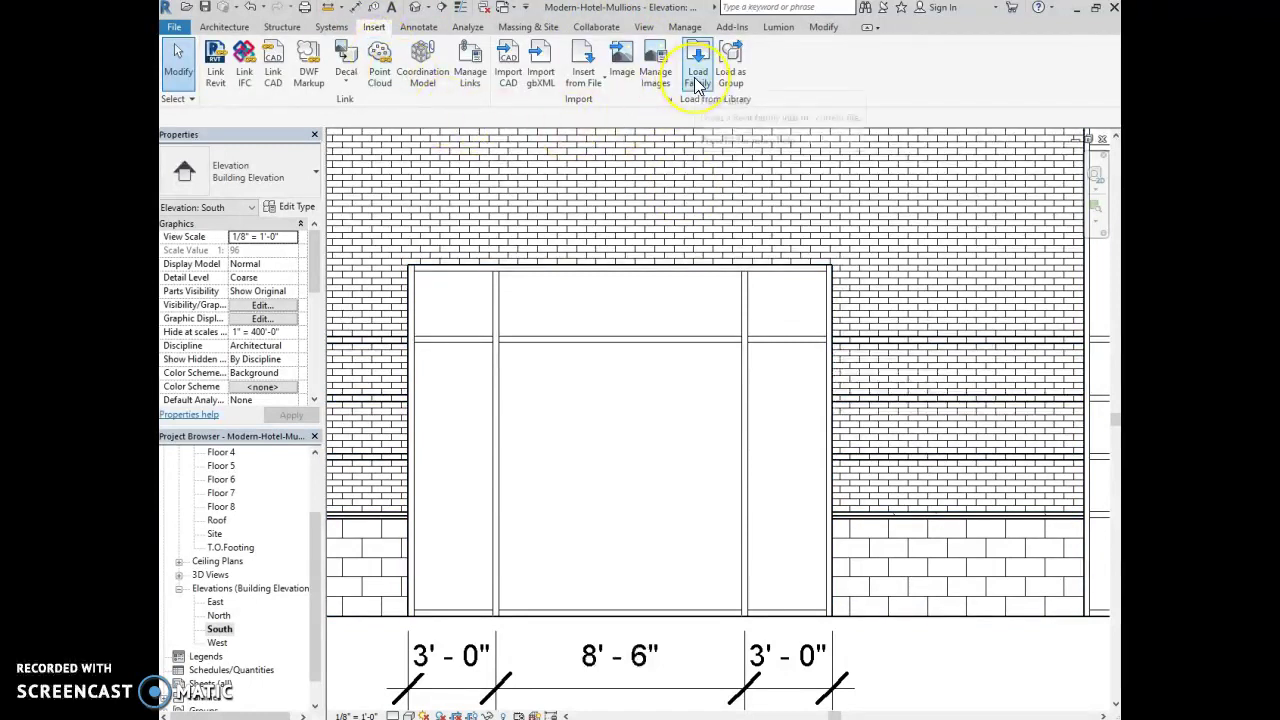
pyautogui.click(697, 84)
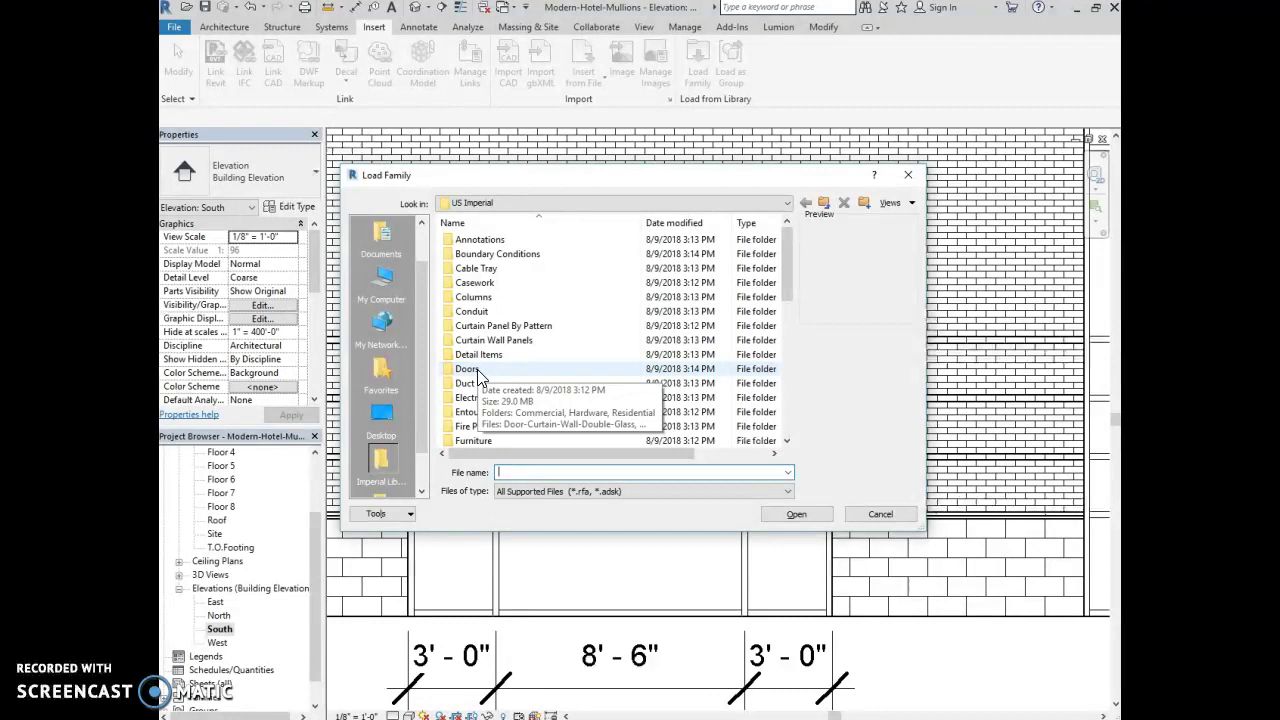
pyautogui.doubleClick(477, 371)
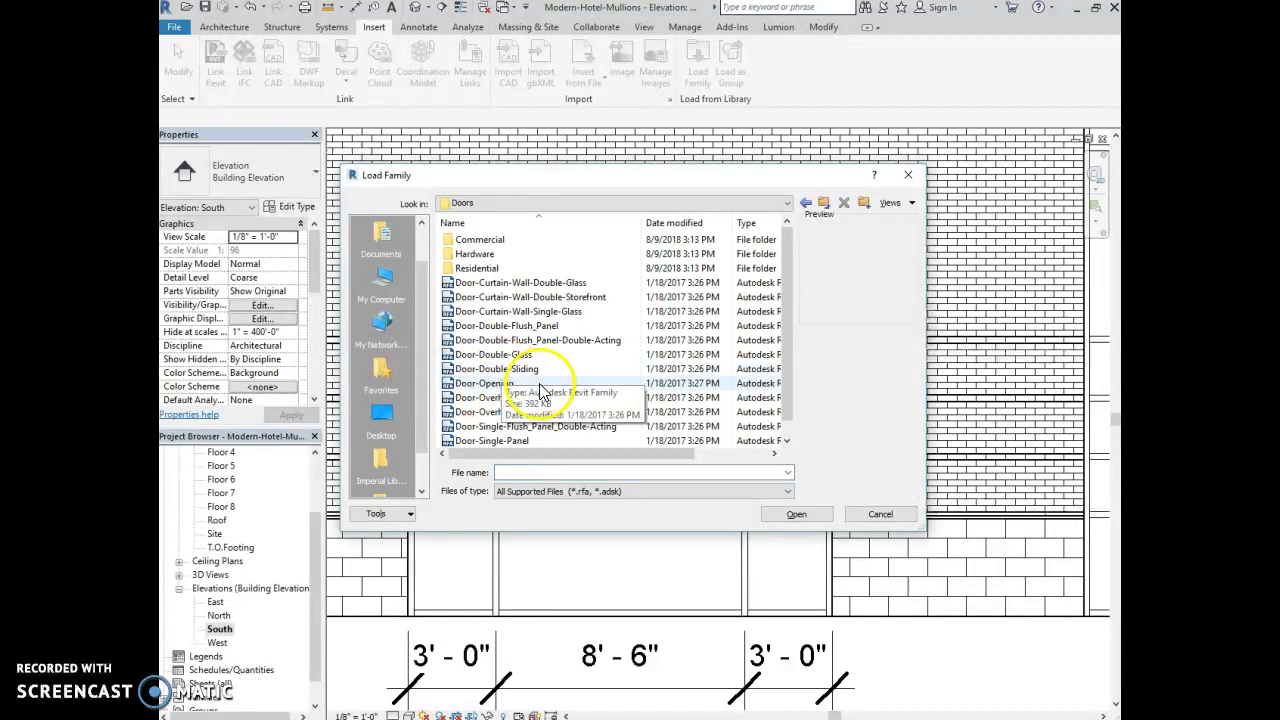
pyautogui.scroll(-1, 540, 370)
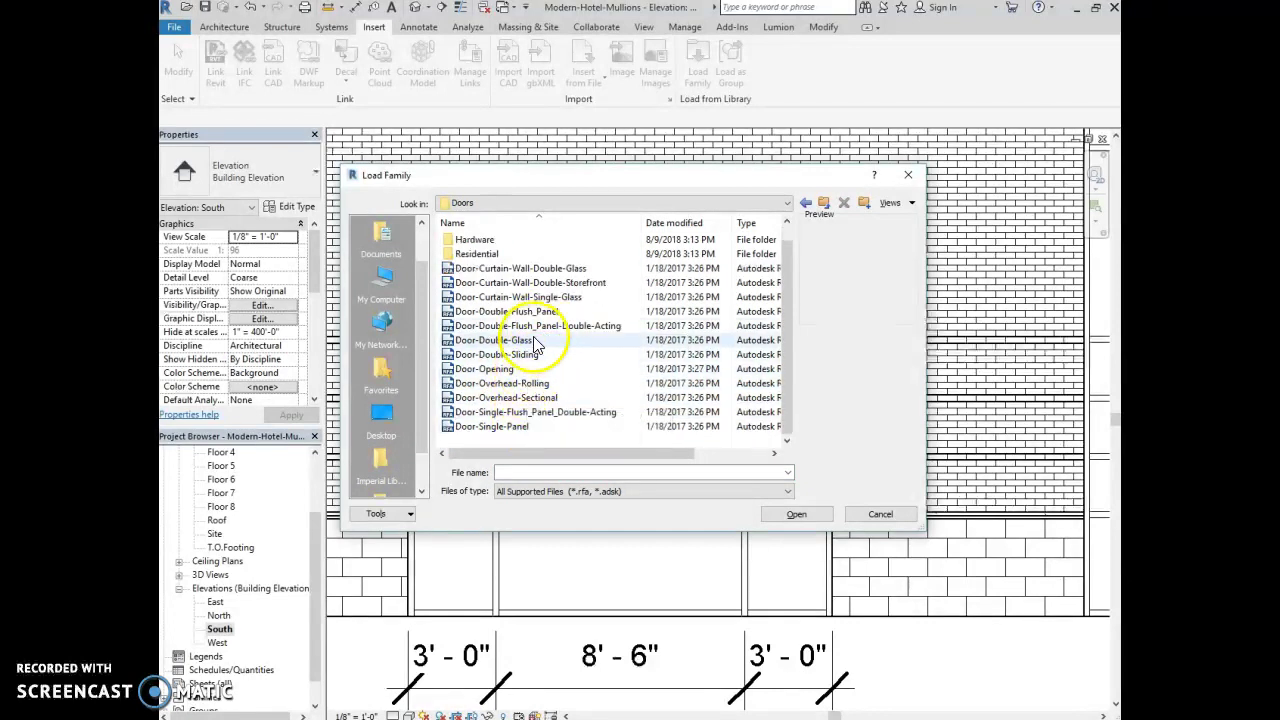
pyautogui.click(535, 285)
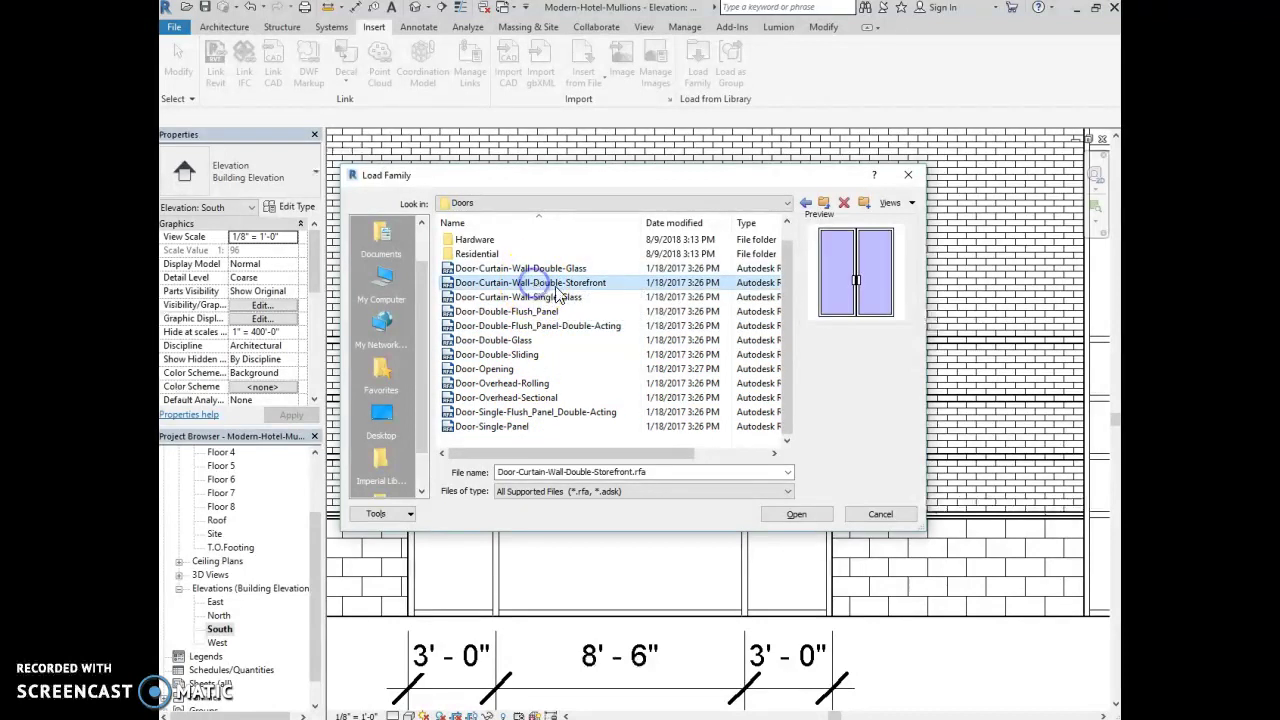
pyautogui.click(796, 515)
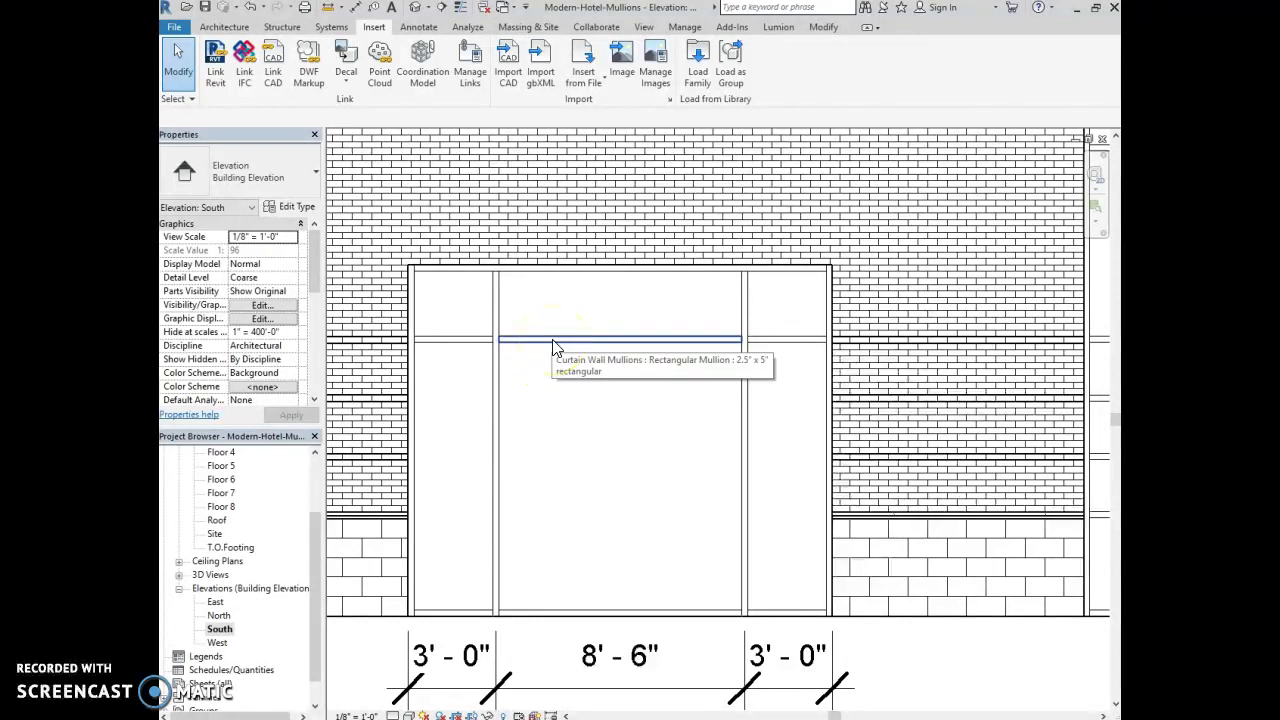
# Replace the storefront's large lower middle glazed panel with the Door-Curtain-Wall-Double-Storefront type
pyautogui.press('Tab')
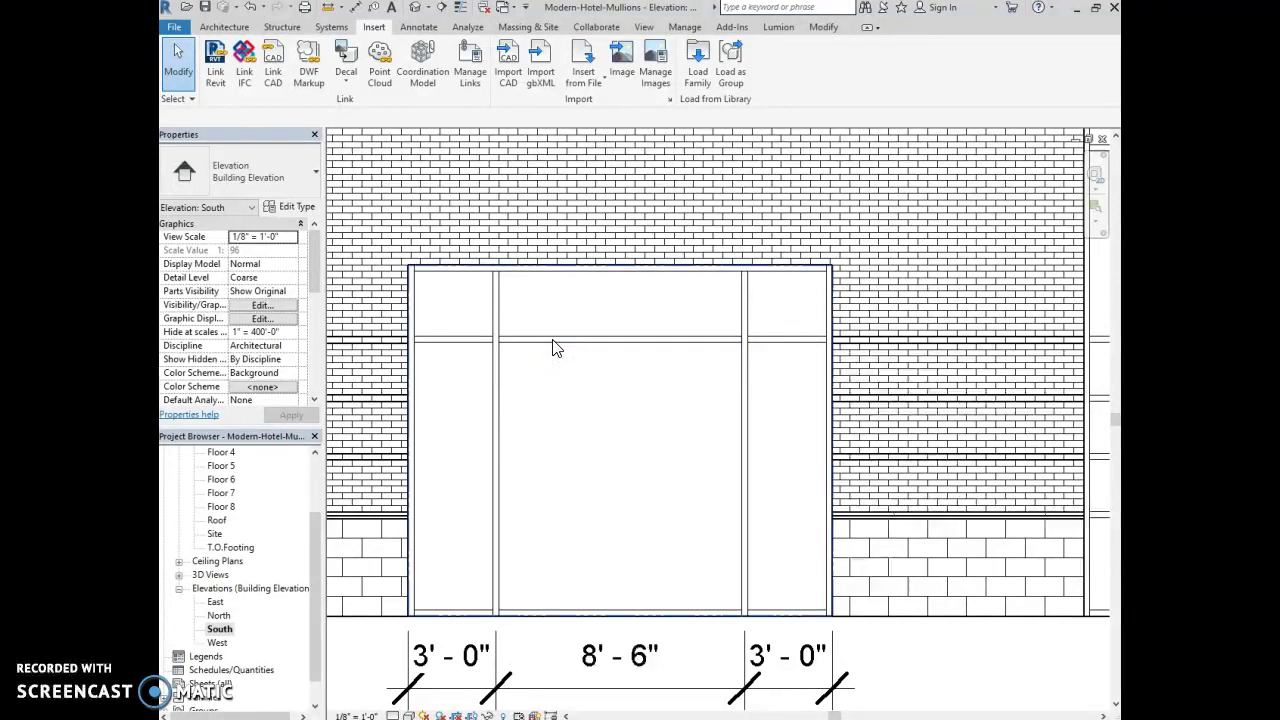
pyautogui.press('Tab')
pyautogui.press('Tab')
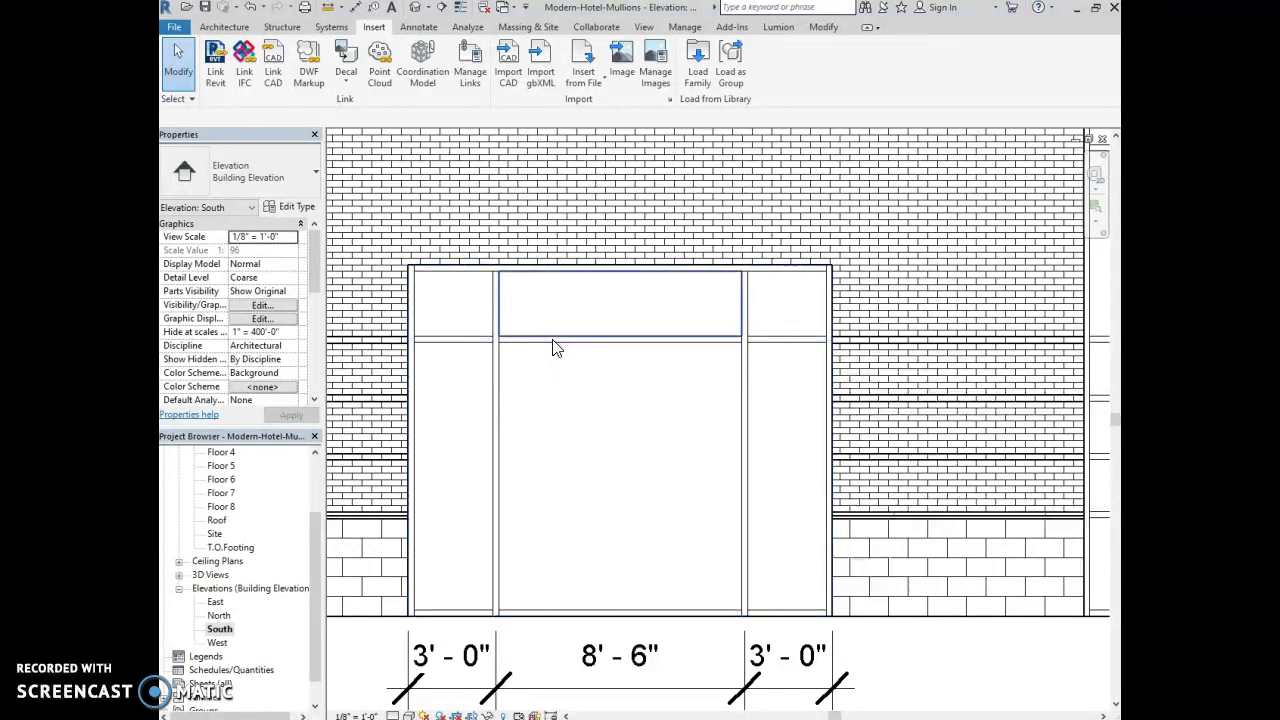
pyautogui.press('Tab')
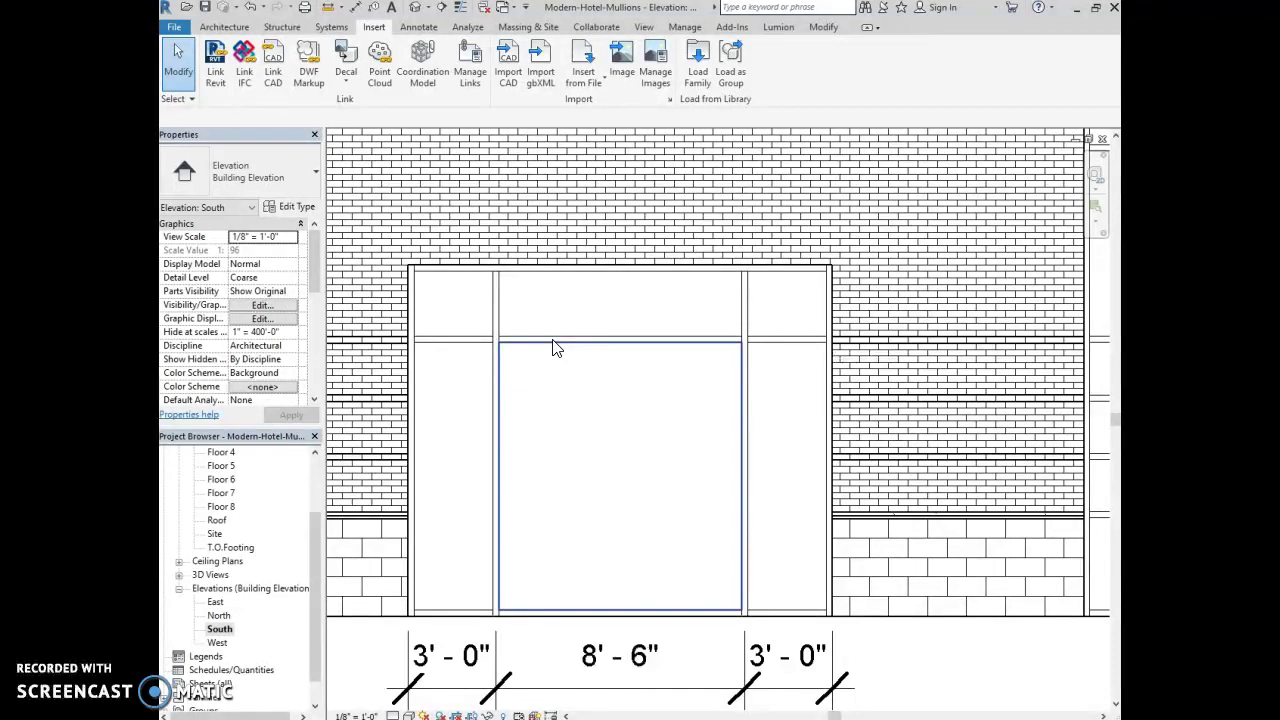
pyautogui.click(553, 341)
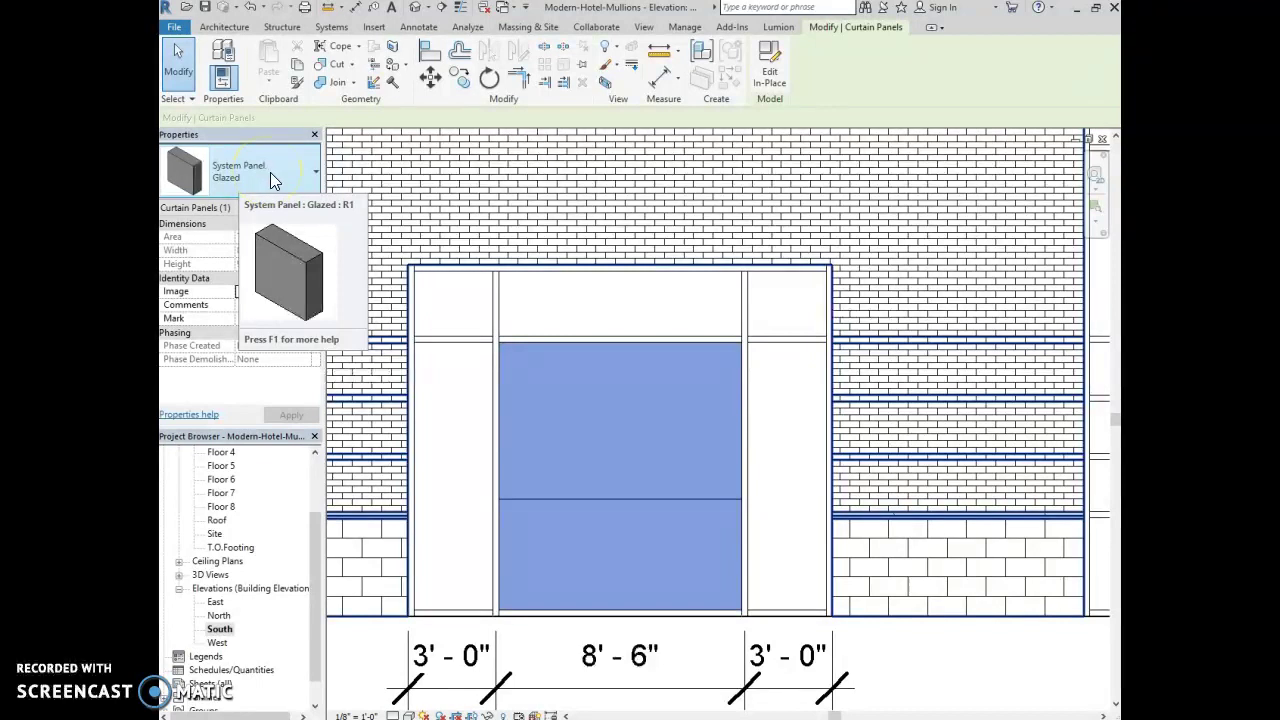
pyautogui.click(298, 178)
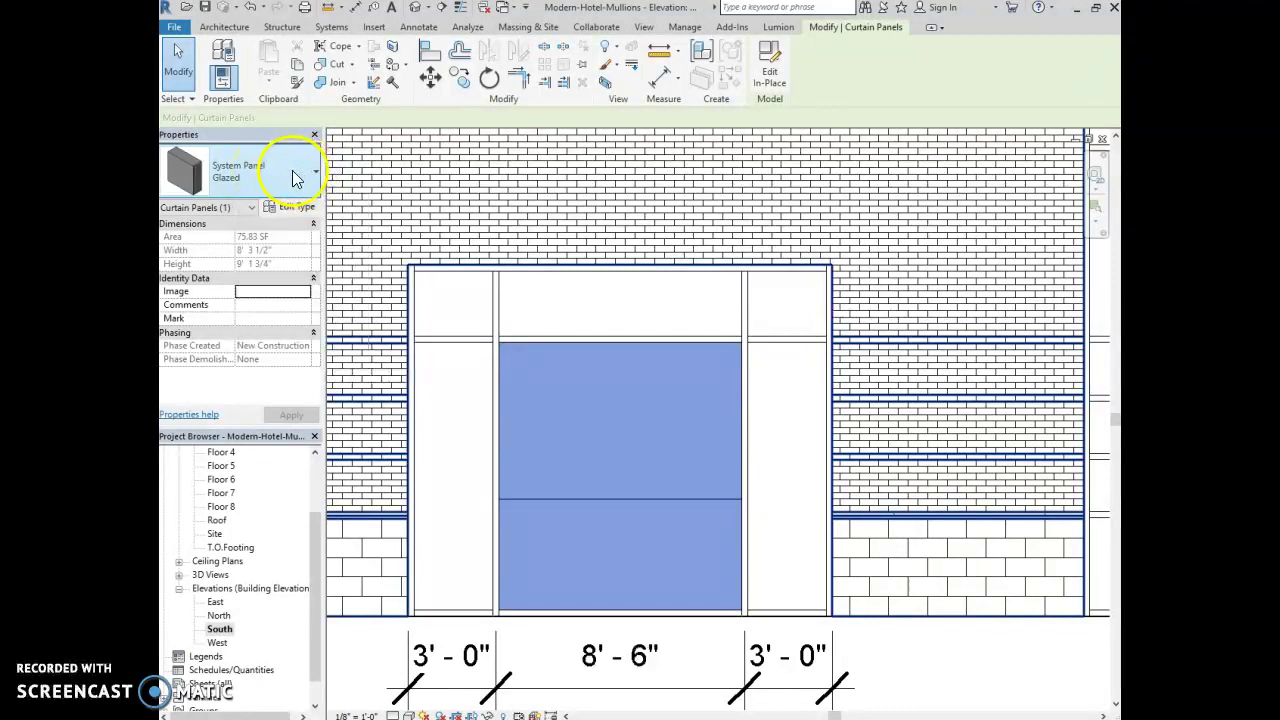
pyautogui.click(285, 178)
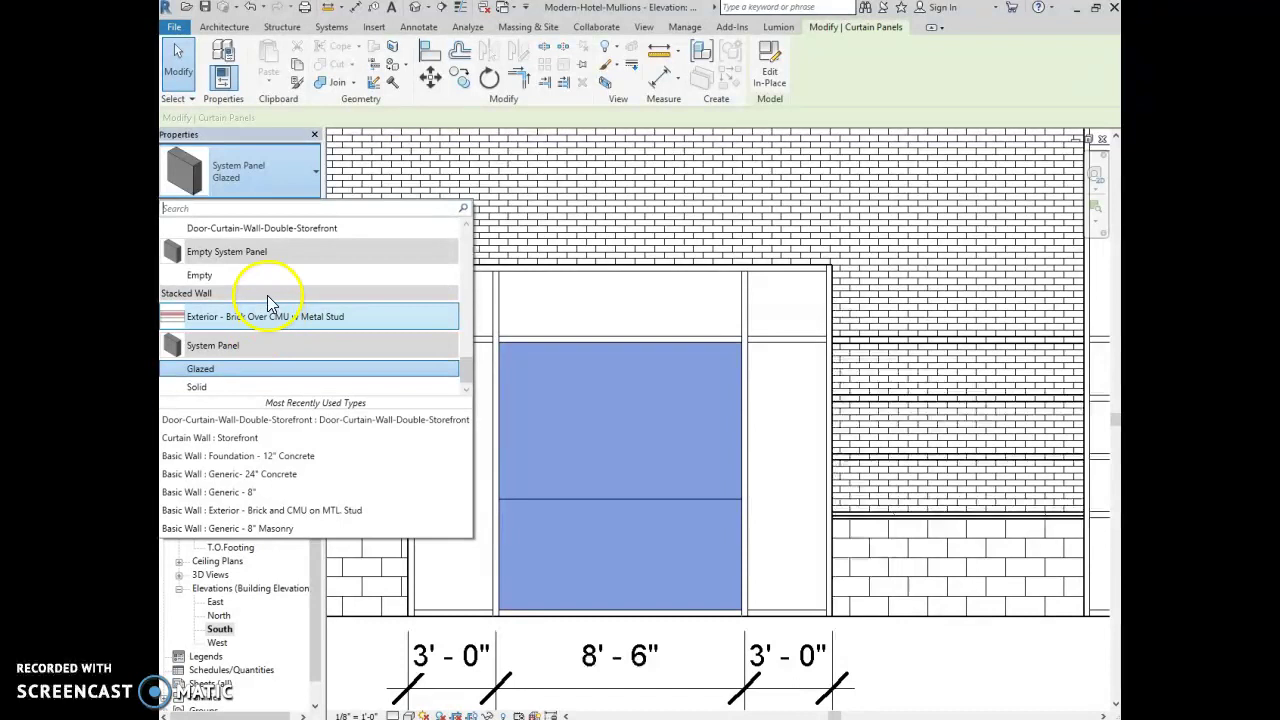
pyautogui.scroll(1, 340, 341)
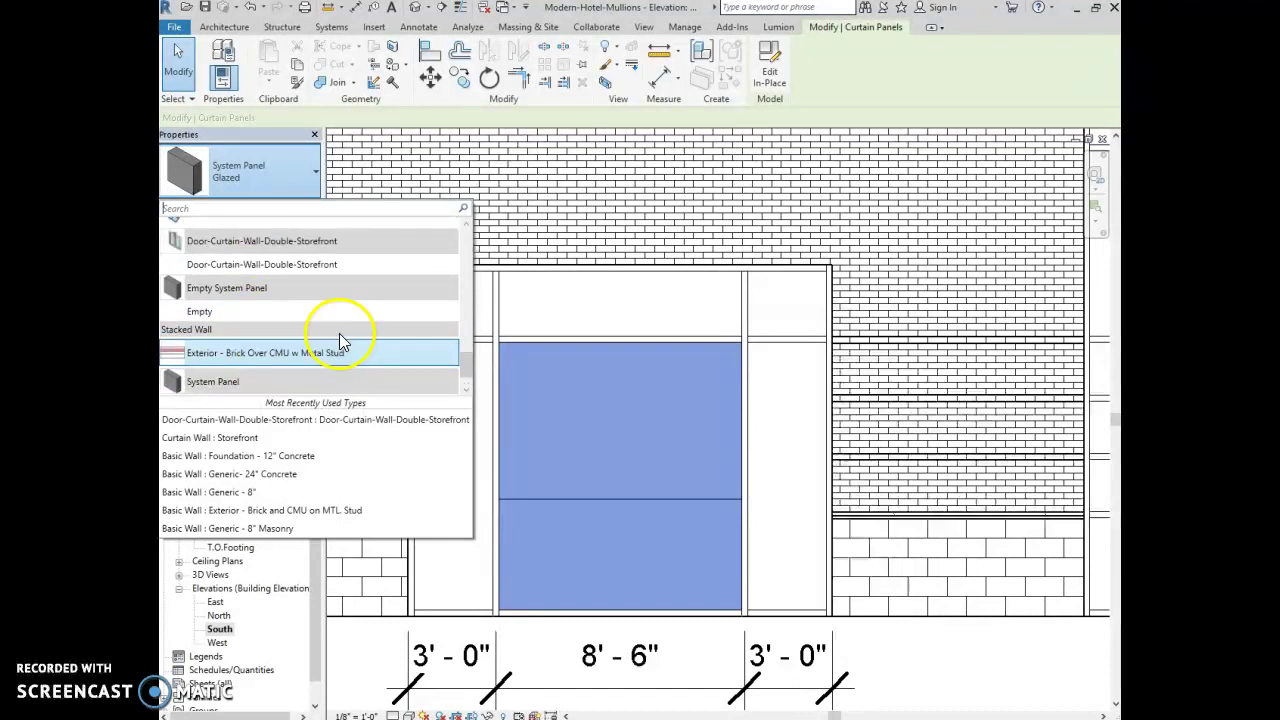
pyautogui.scroll(1, 340, 341)
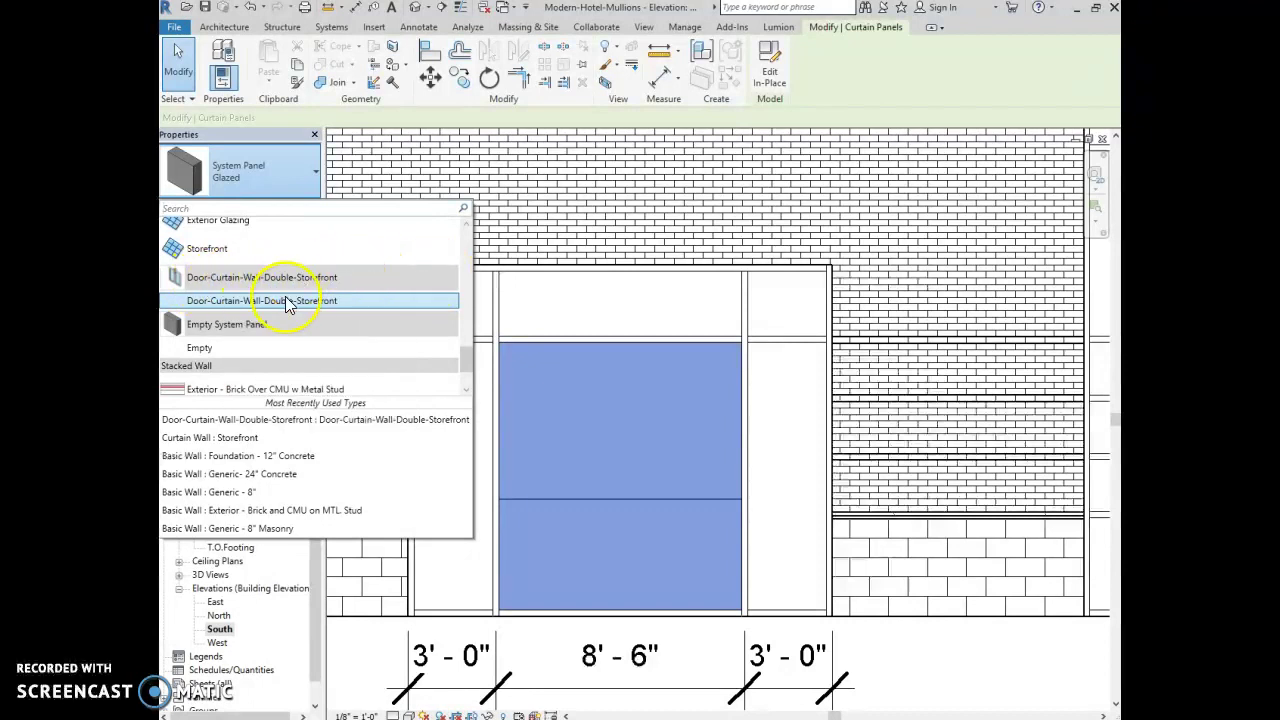
pyautogui.moveTo(289, 313)
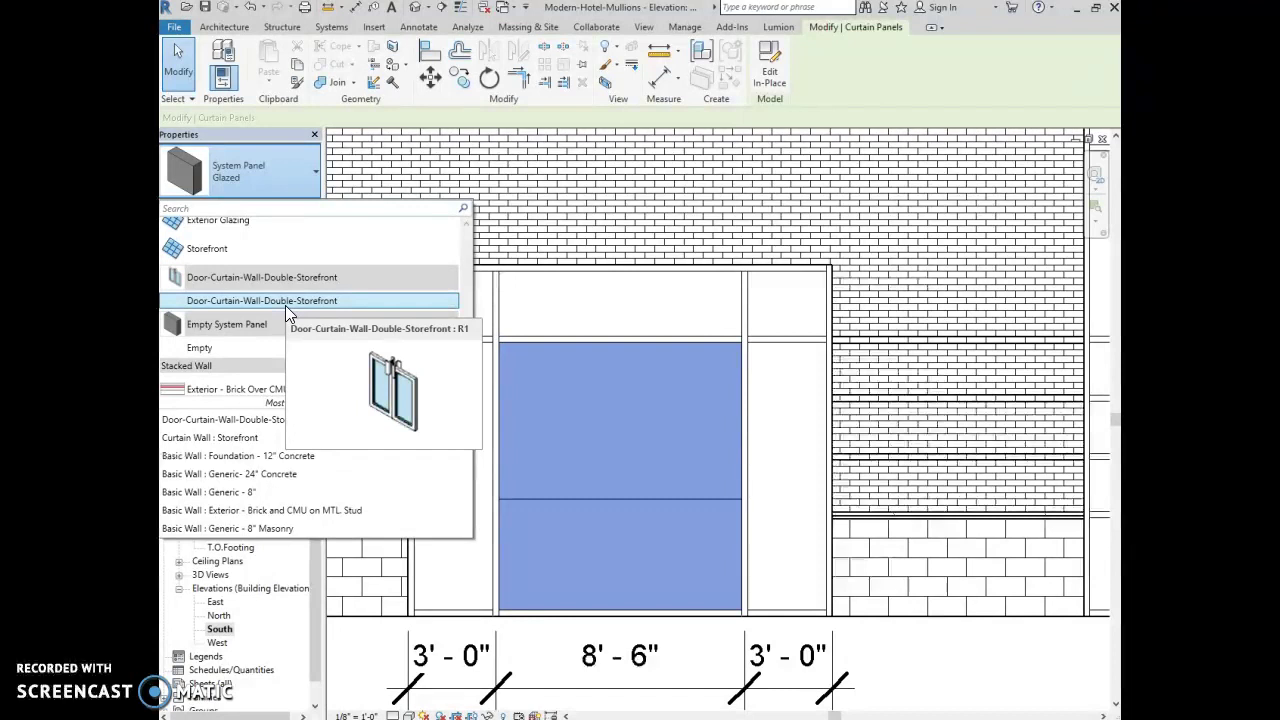
pyautogui.click(287, 303)
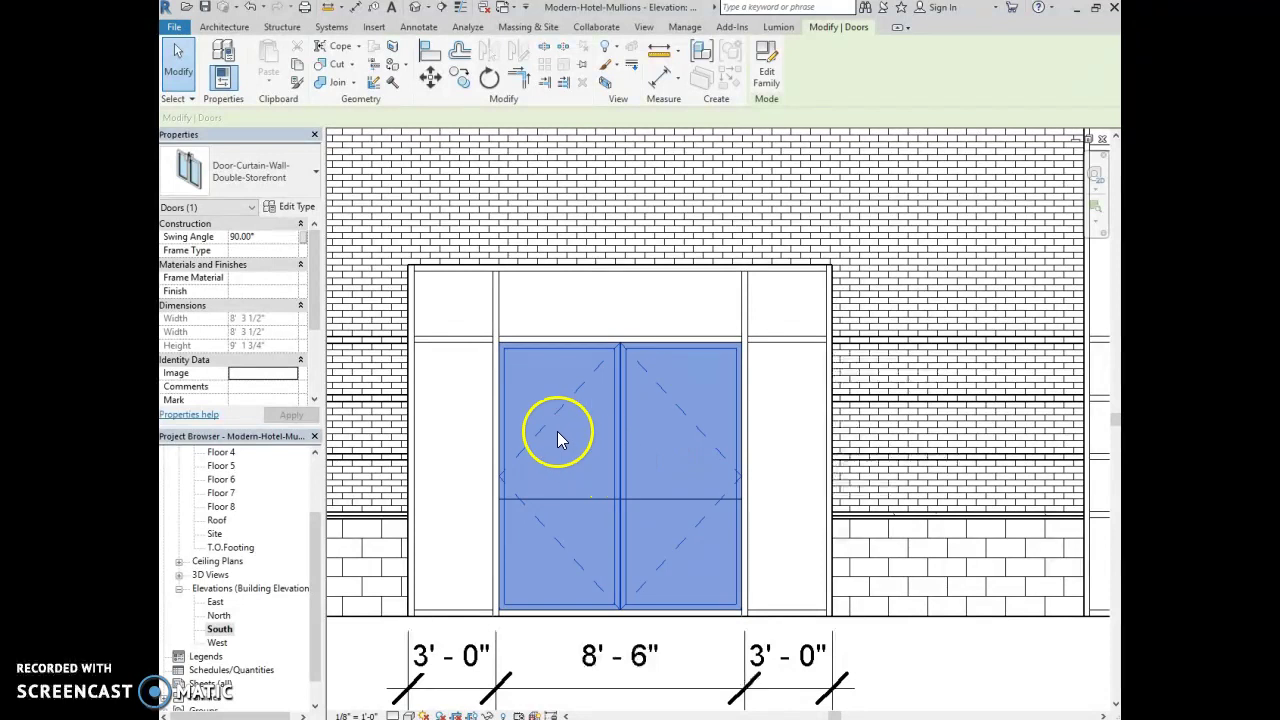
# Deselect the door and fit the whole South elevation in view to examine the storefront entrance on the facade
pyautogui.scroll(-5, 557, 431)
pyautogui.scroll(-3, 544, 432)
pyautogui.click(666, 583)
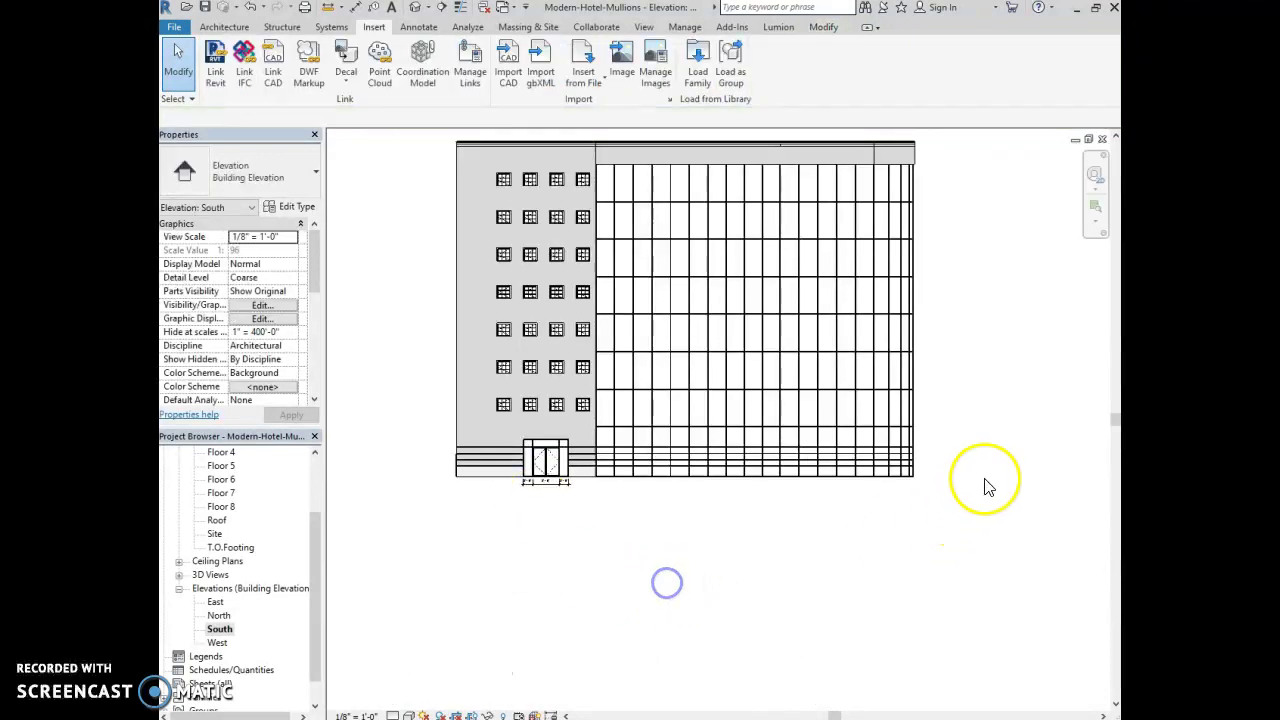
pyautogui.scroll(-2, 1057, 531)
pyautogui.scroll(1, 1057, 569)
pyautogui.scroll(1, 694, 523)
pyautogui.scroll(-1, 795, 545)
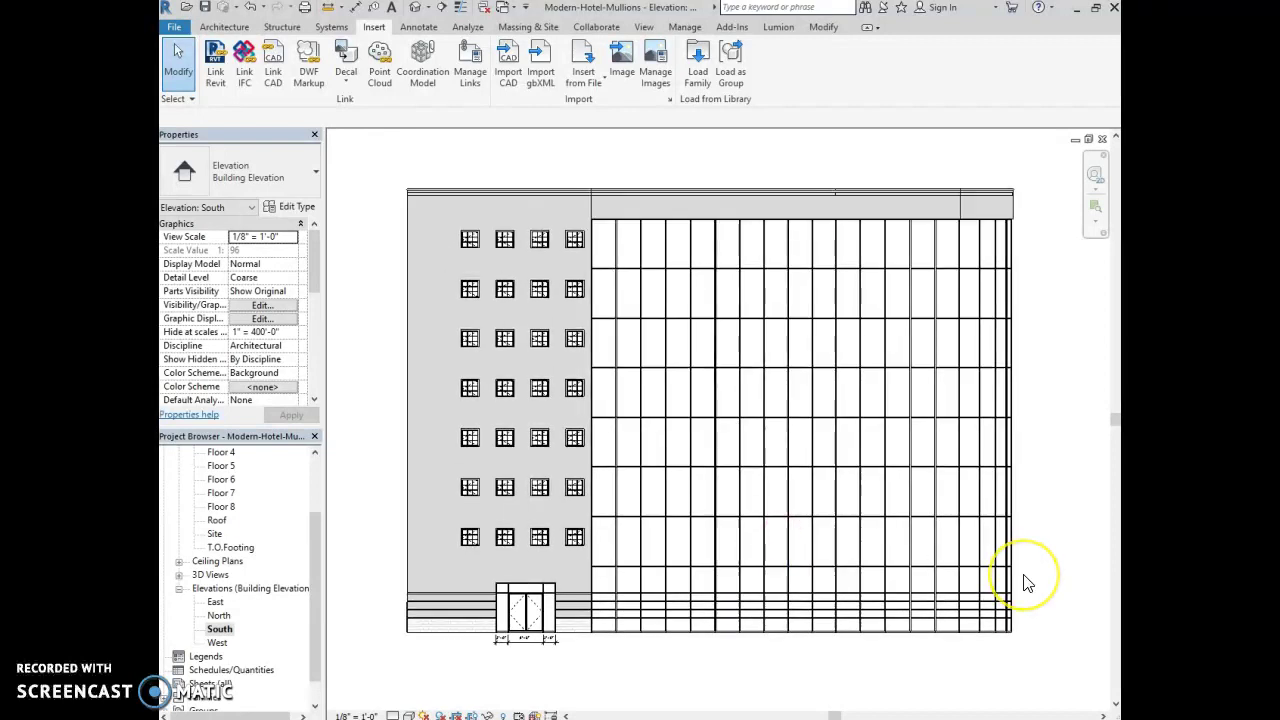
pyautogui.press('z')
pyautogui.press('f')
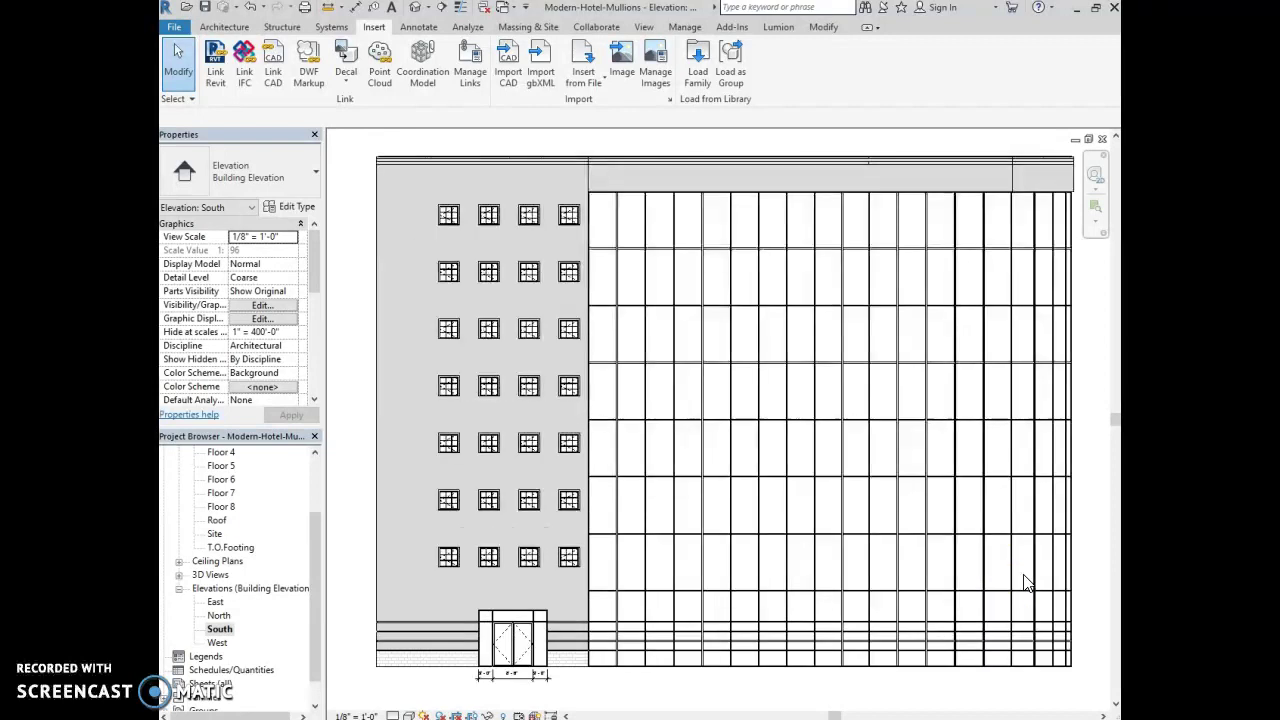